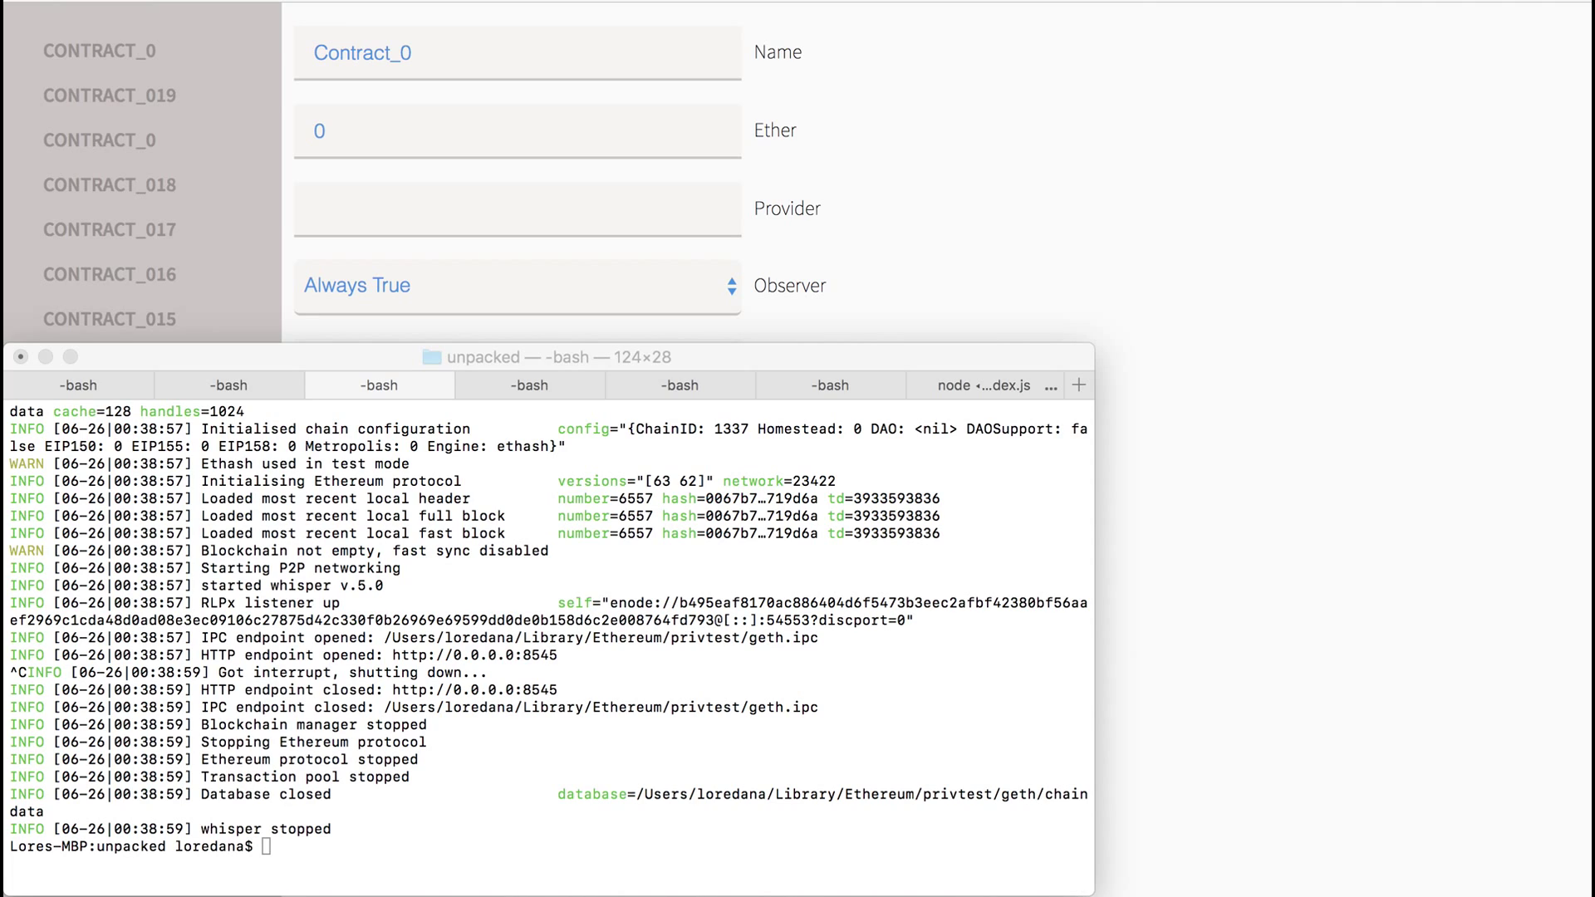
# Step: Recall the geth startup command and review its privtest, ipcpath, datadir, dev, port and rpccorsdomain flags
pyautogui.click(876, 855)
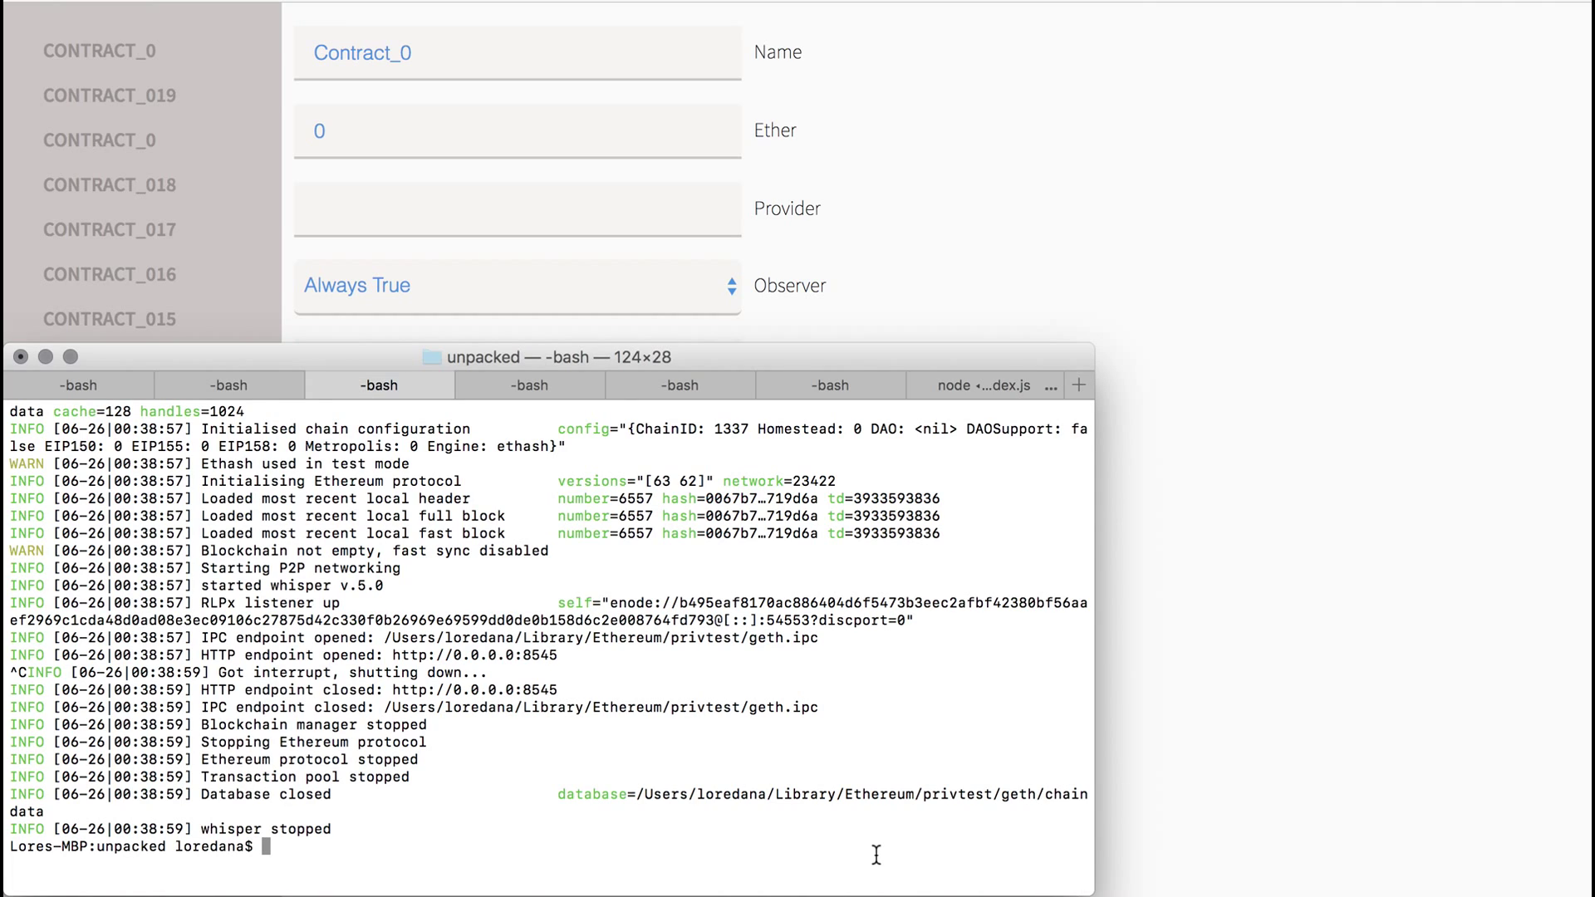
pyautogui.write('geth --ipcpath="~/Library/Ethereum/privtest/geth.ipc"  \\   --datadir="~/Library/Ethereum/privtest" \\   --dev  --targetgaslimit "994712388"  \\   --port 3000  --networkid 23422  --identity node1  \\   --nodiscover  --nat none  \\   --rpccorsdomain \'*\'  --rpc  --rpcport 8545  \\   --rpcaddr 127.0.0.1  --rpcapi "eth,web3"  \\   --nodiscover  --maxpeers=6')
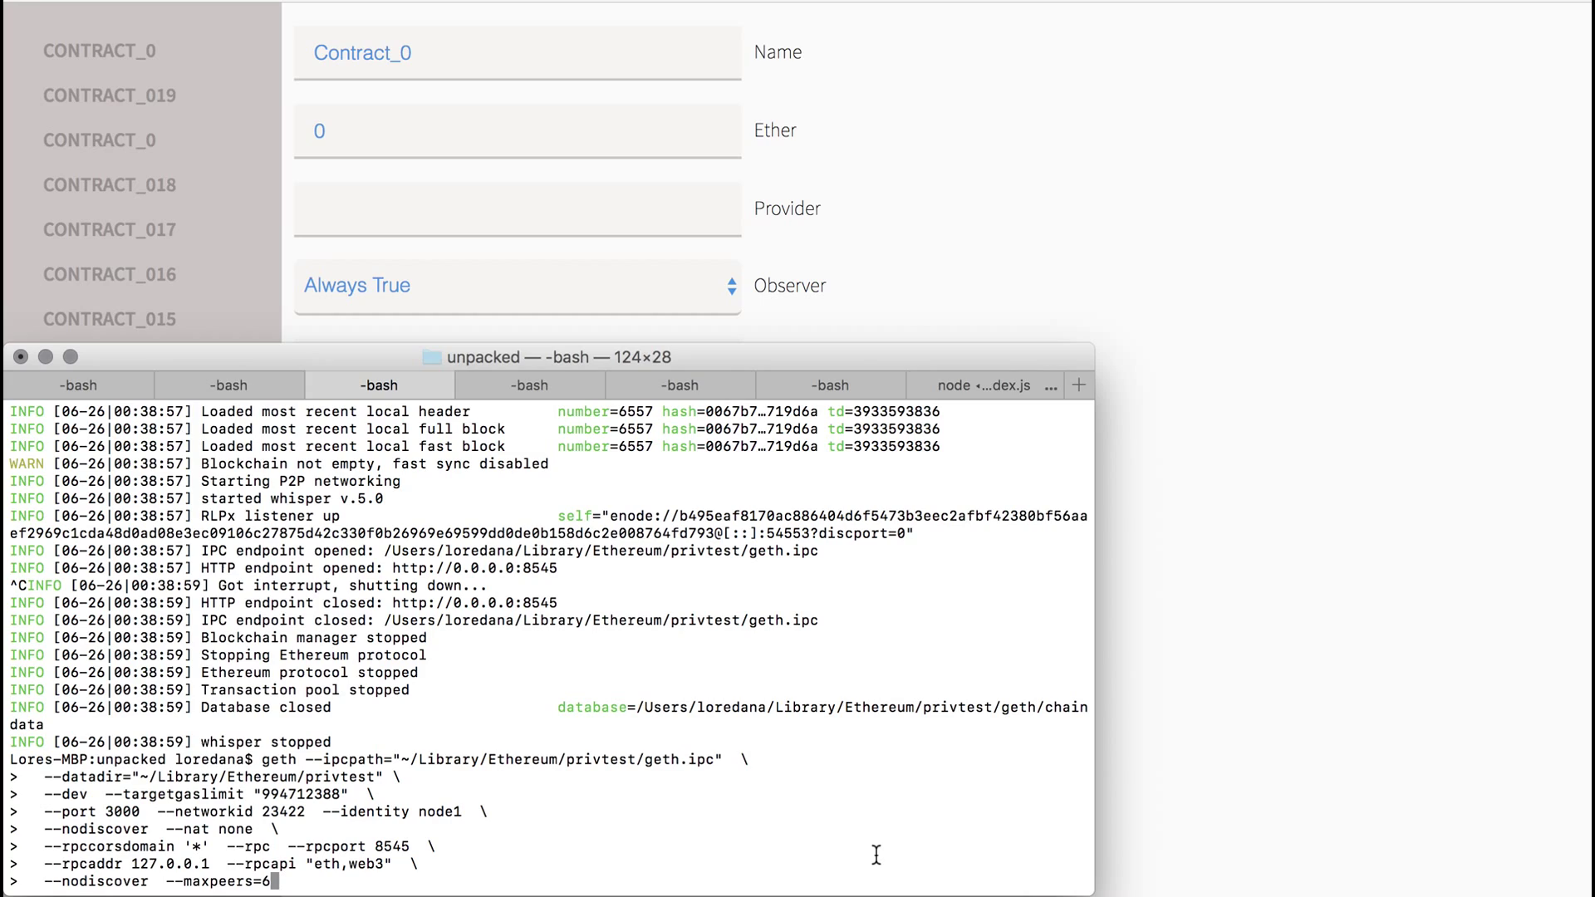
pyautogui.doubleClick(600, 760)
pyautogui.doubleClick(353, 760)
pyautogui.doubleClick(94, 777)
pyautogui.doubleClick(72, 795)
pyautogui.doubleClick(79, 811)
pyautogui.doubleClick(98, 846)
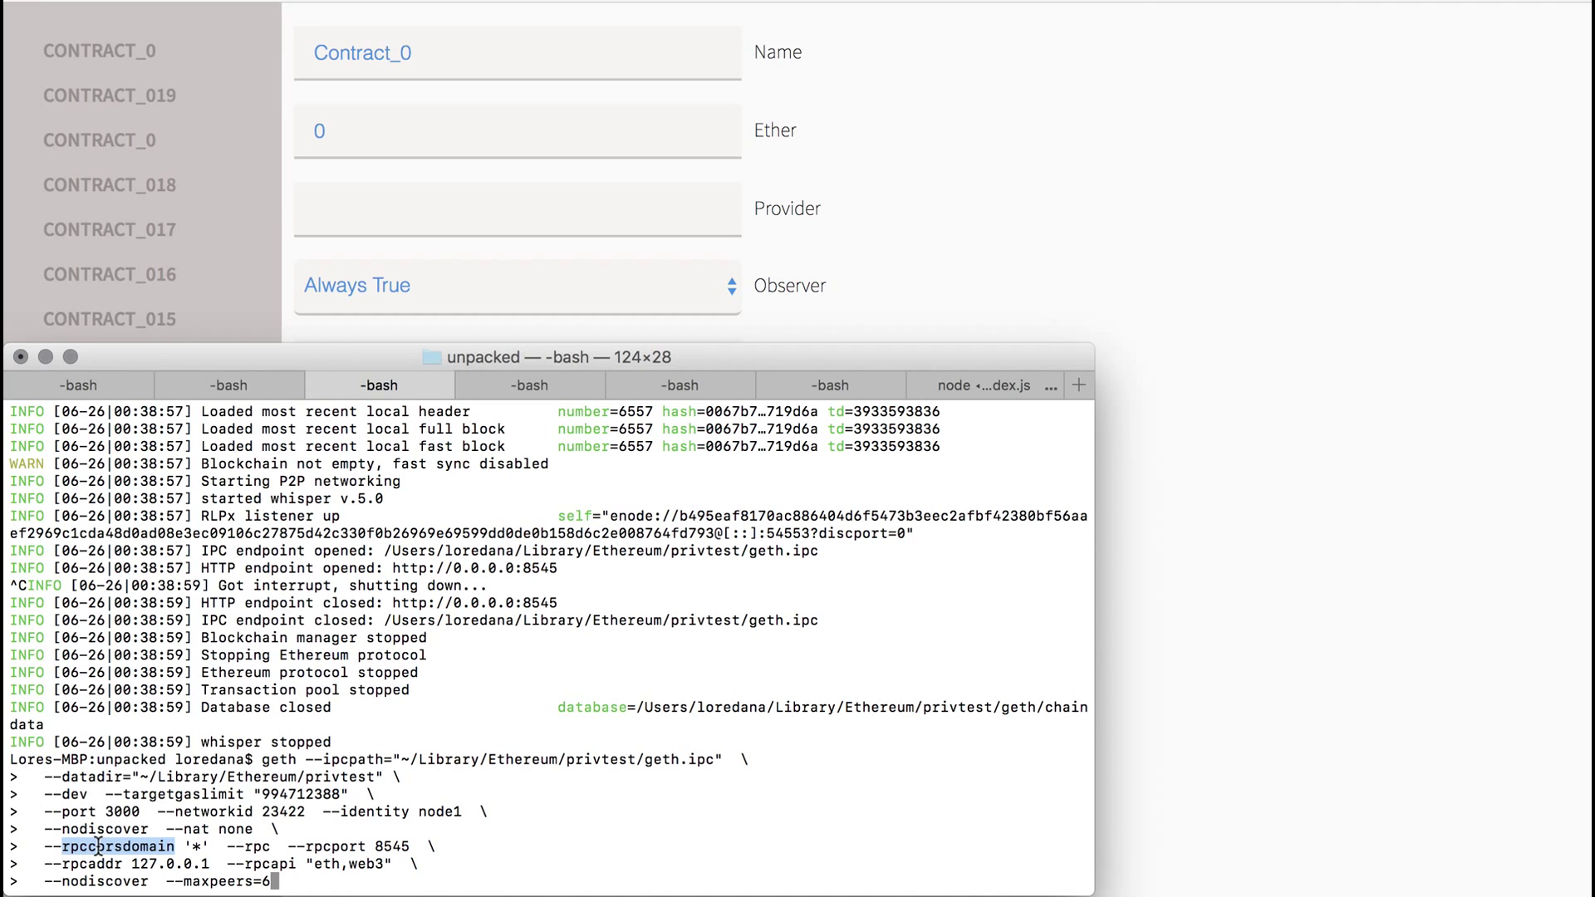
# Step: Restart geth, then launch Mist with --rpc pointing at privtest/geth.ipc
pyautogui.press('Return')
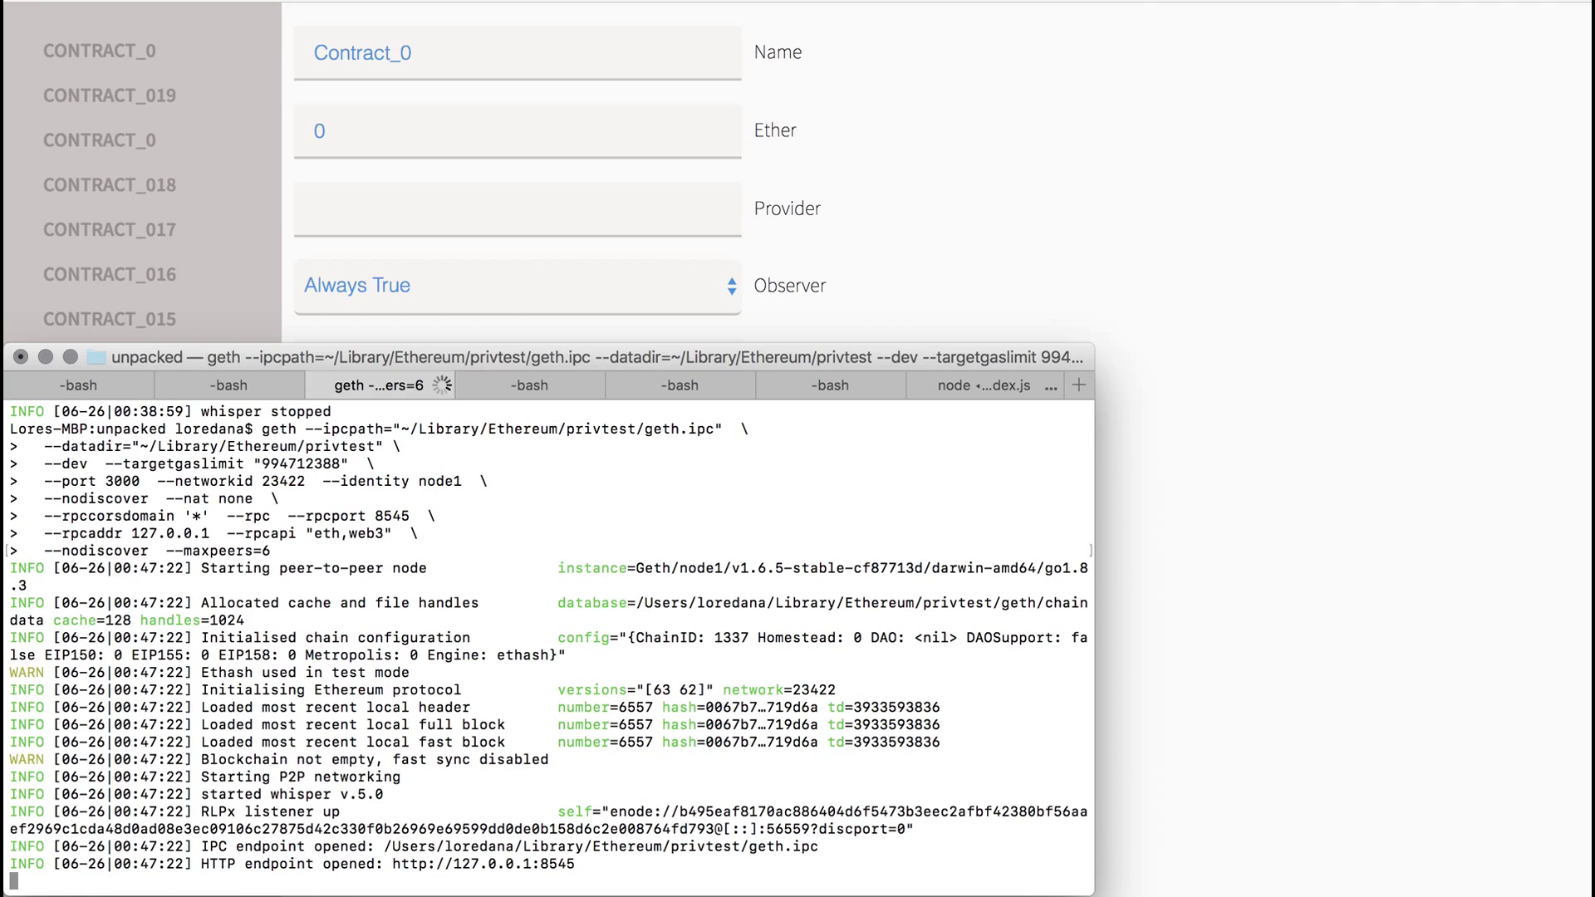
pyautogui.click(691, 390)
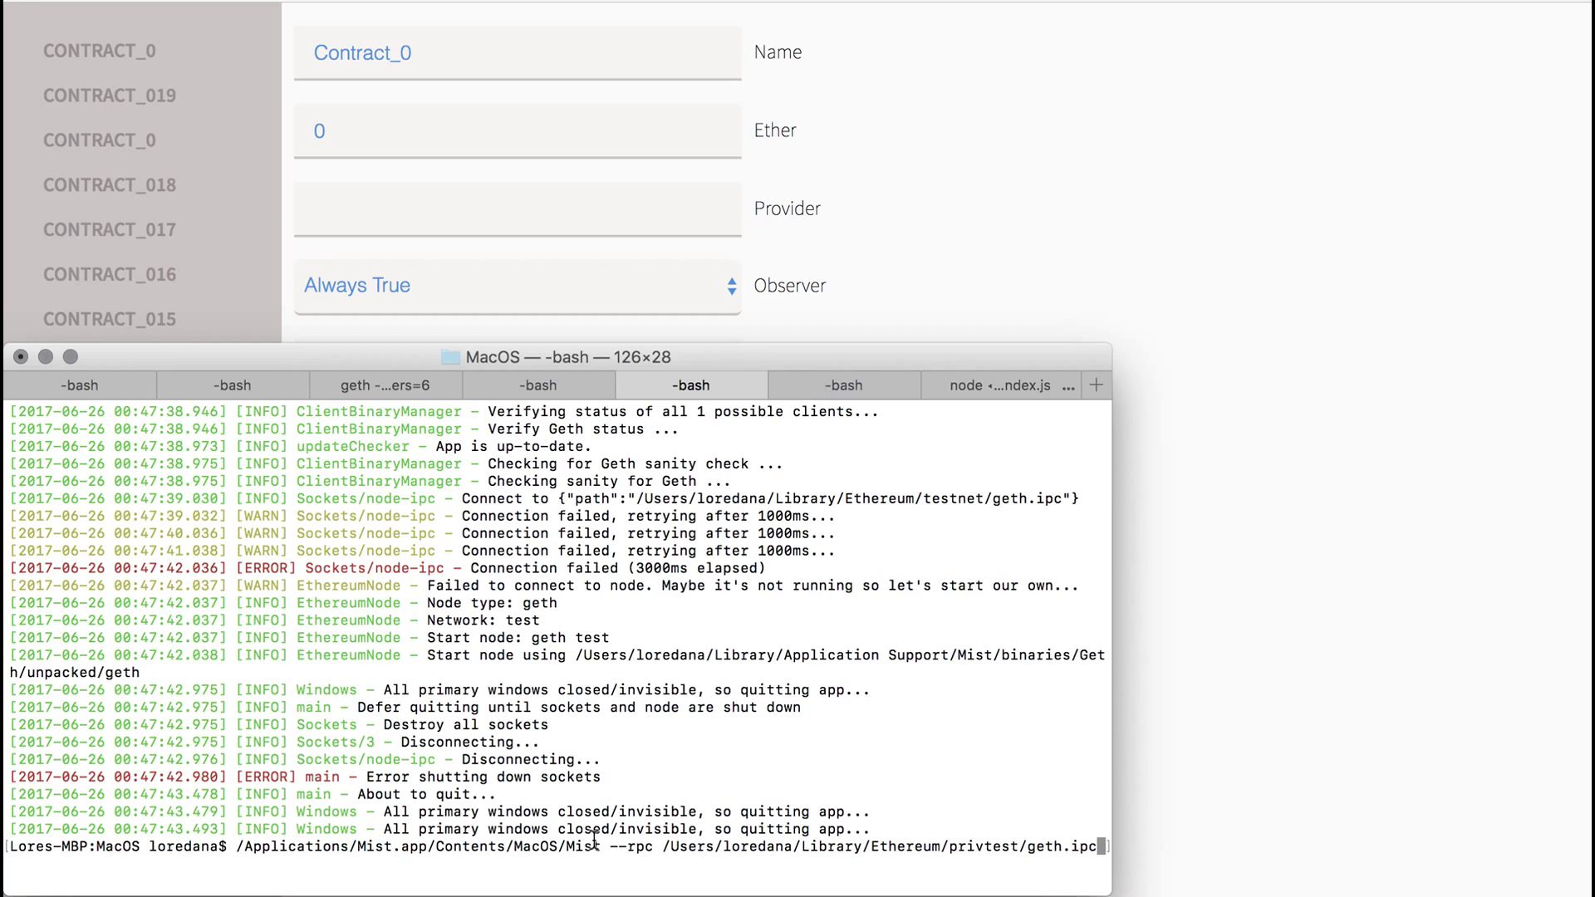
pyautogui.doubleClick(1079, 848)
pyautogui.doubleClick(640, 848)
pyautogui.press('Return')
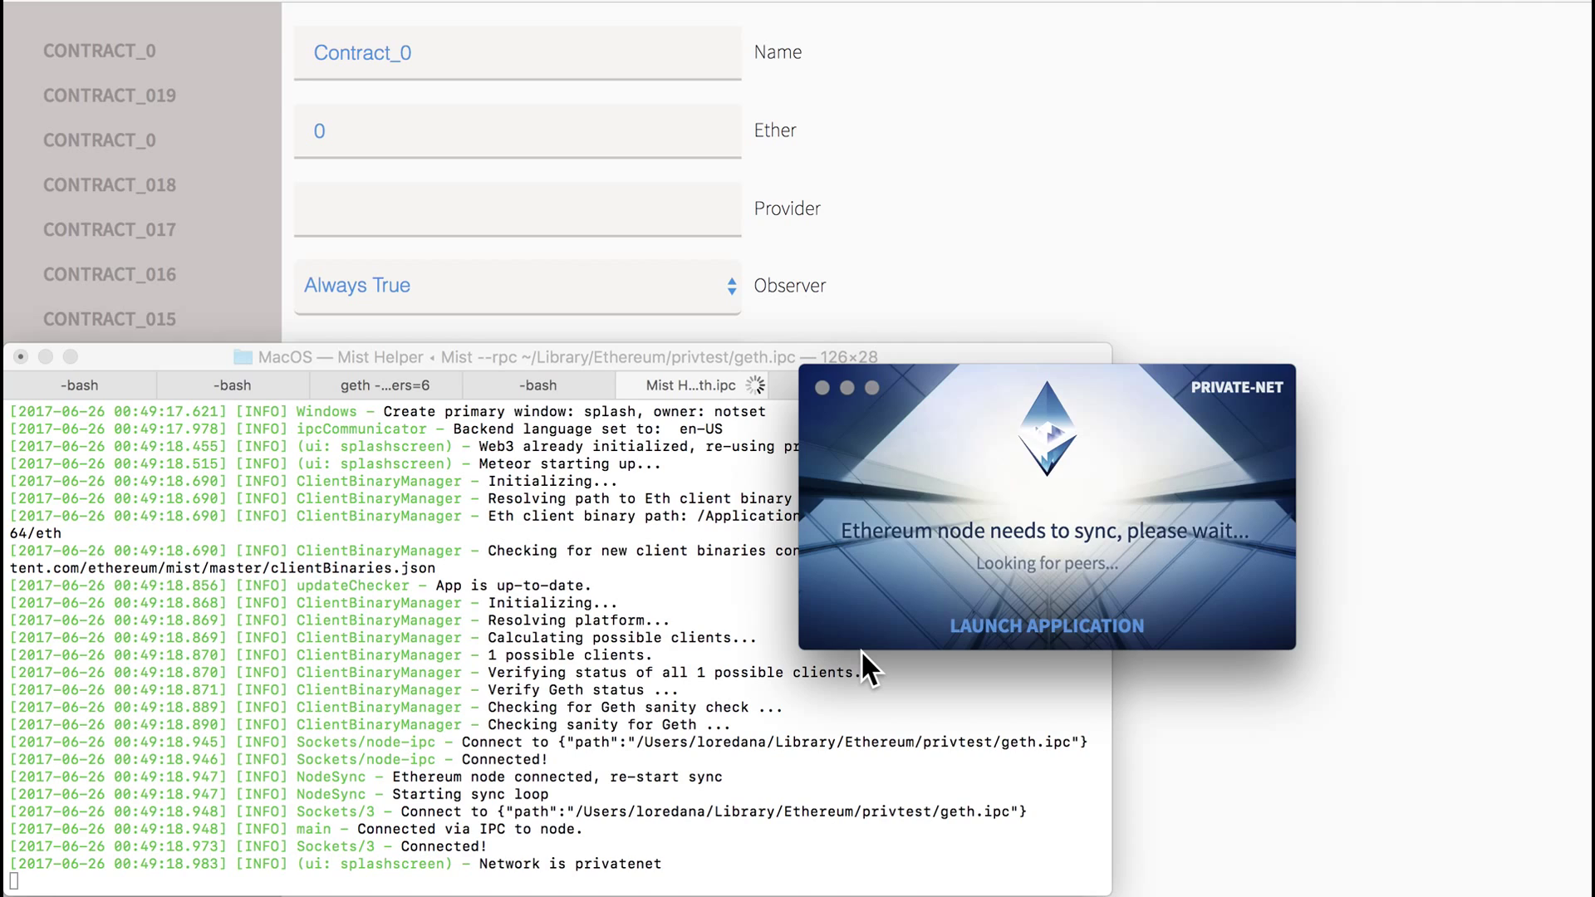
# Step: Launch the Mist wallet, attach a geth console to privtest/geth.ipc, and return to the wallet
pyautogui.click(1072, 638)
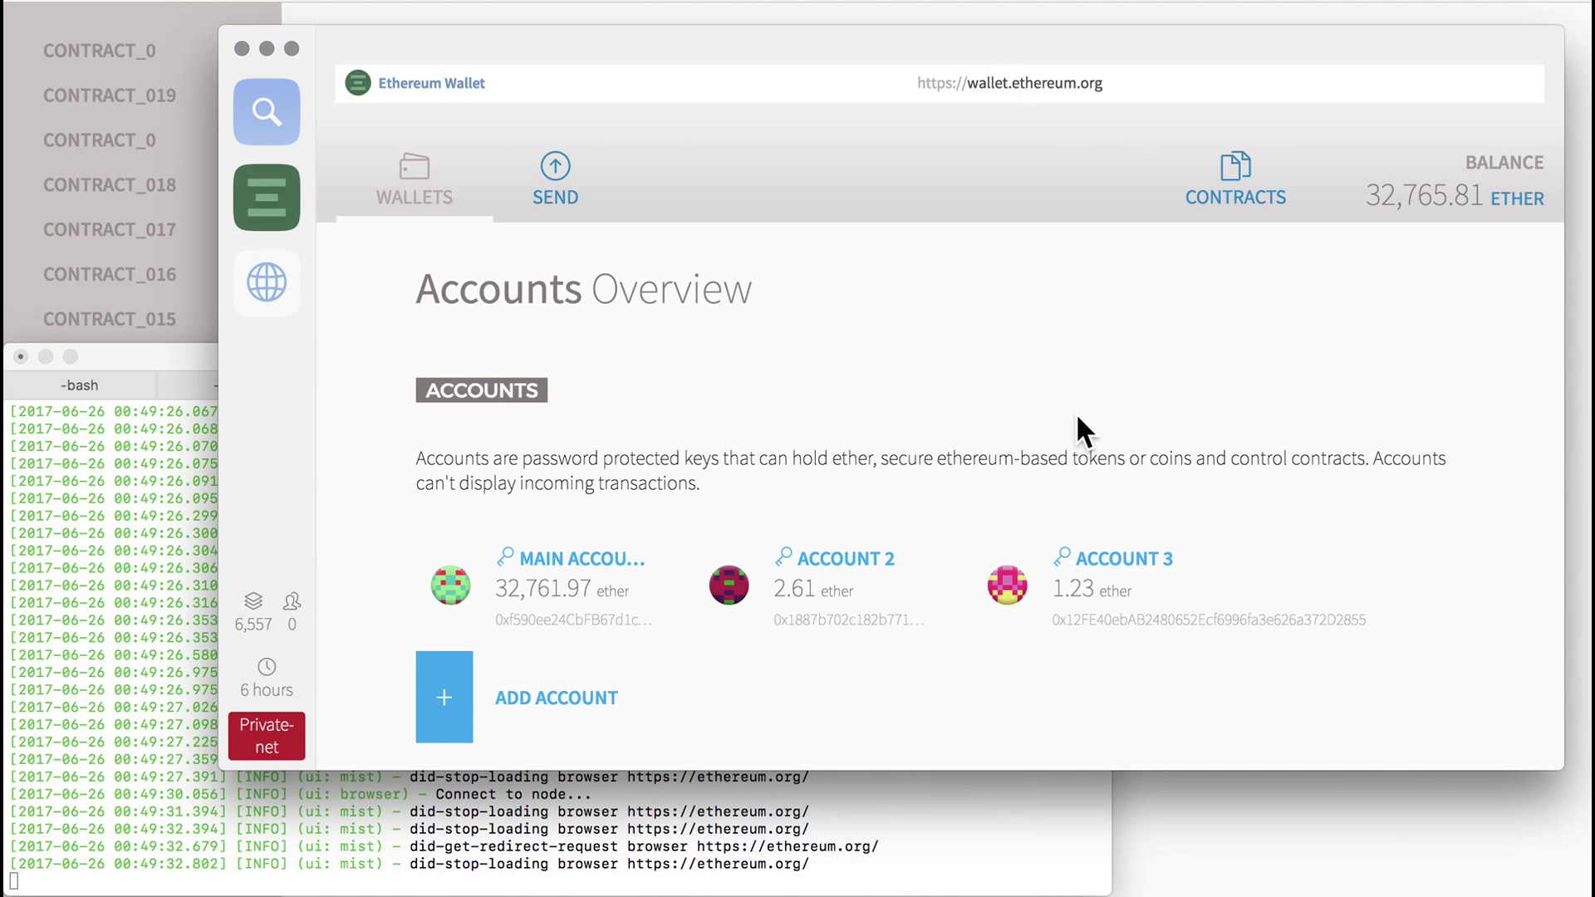
pyautogui.click(633, 799)
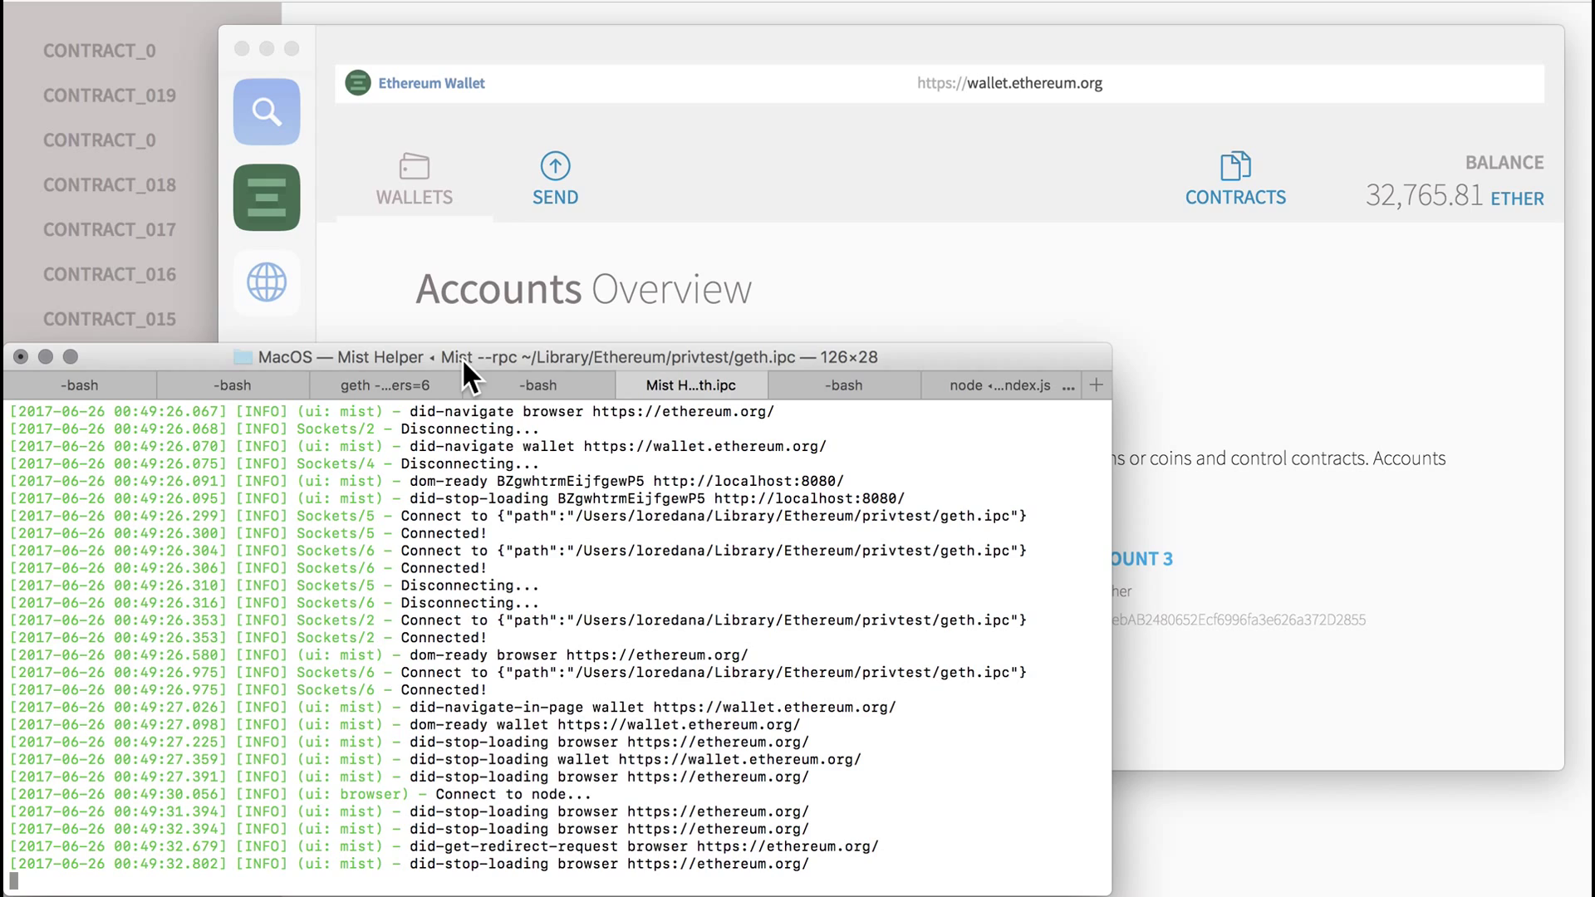
pyautogui.click(540, 384)
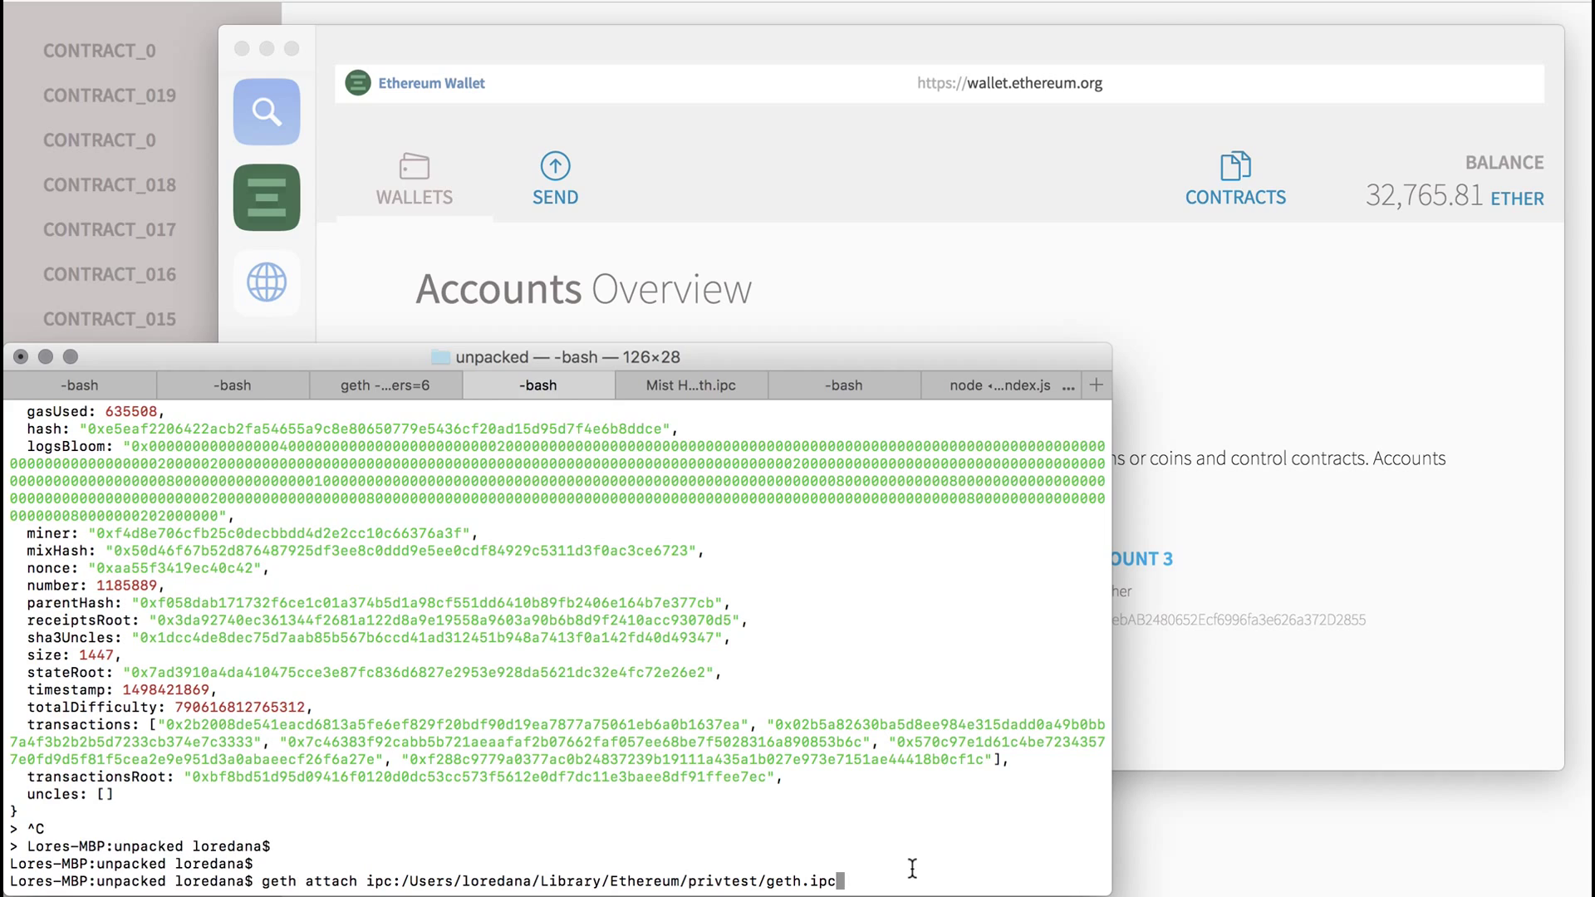
pyautogui.press('Return')
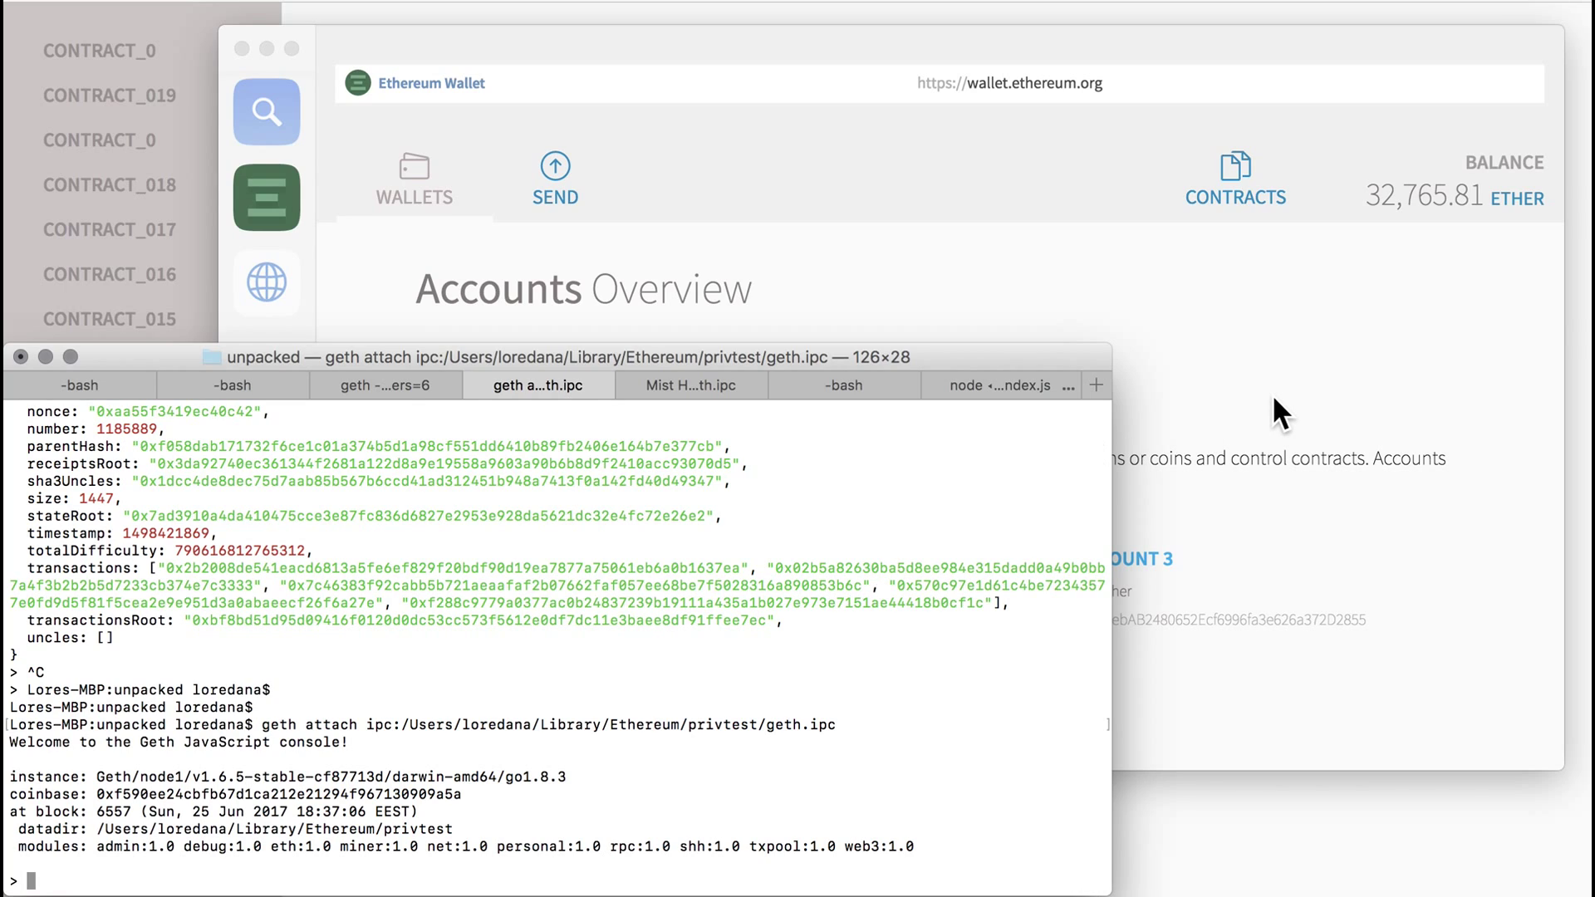
pyautogui.click(1281, 414)
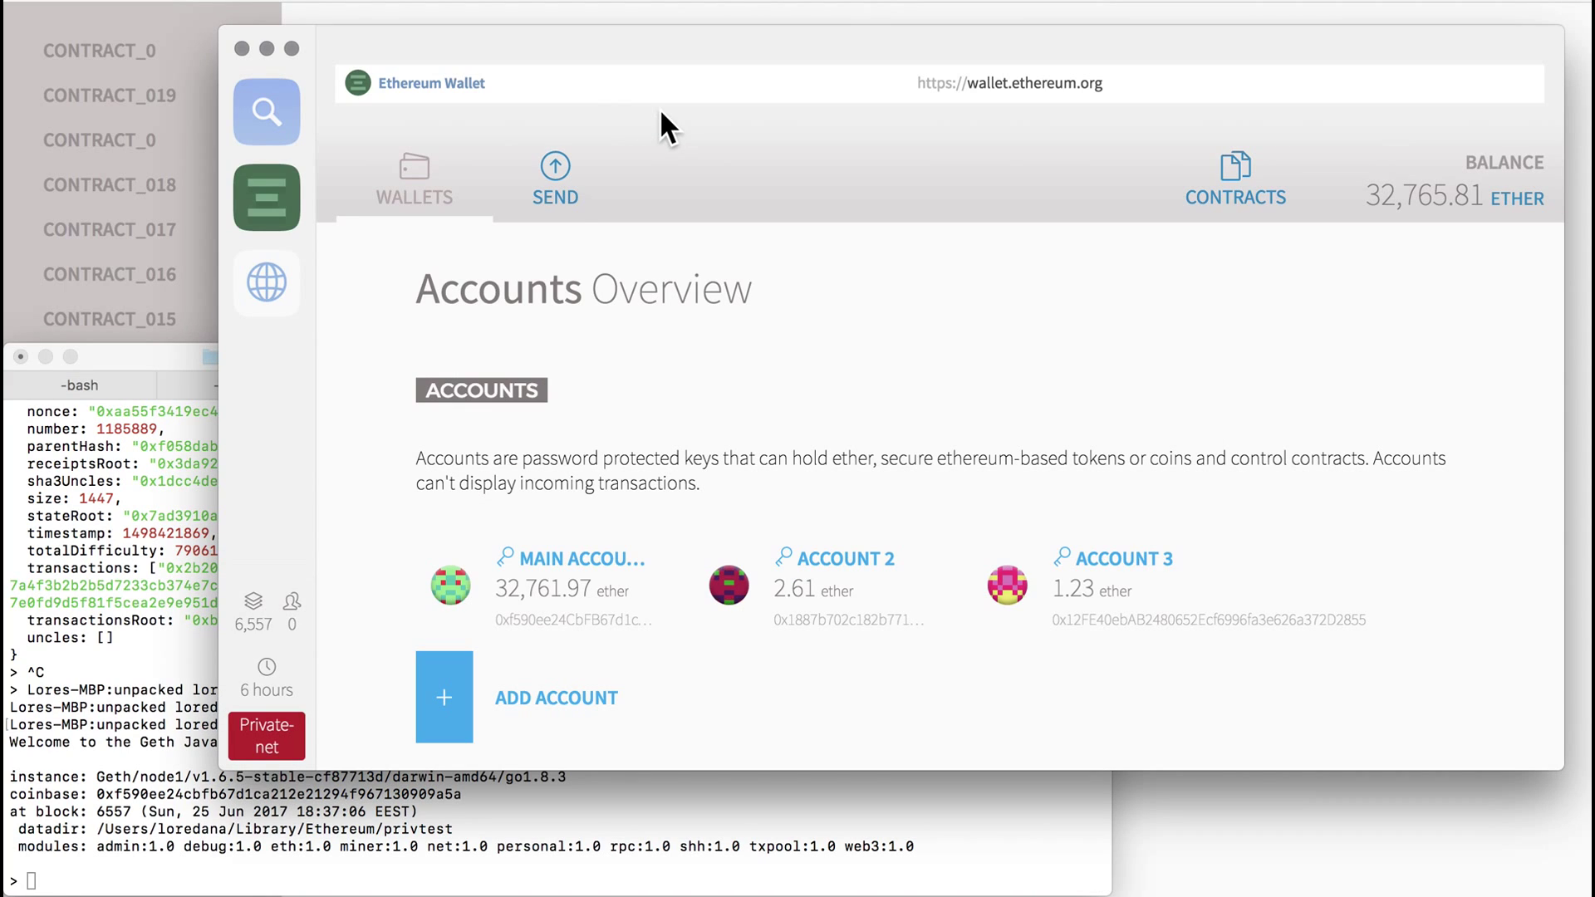
# Step: Reposition the Remix window and widen it to show more code
pyautogui.click(374, 3)
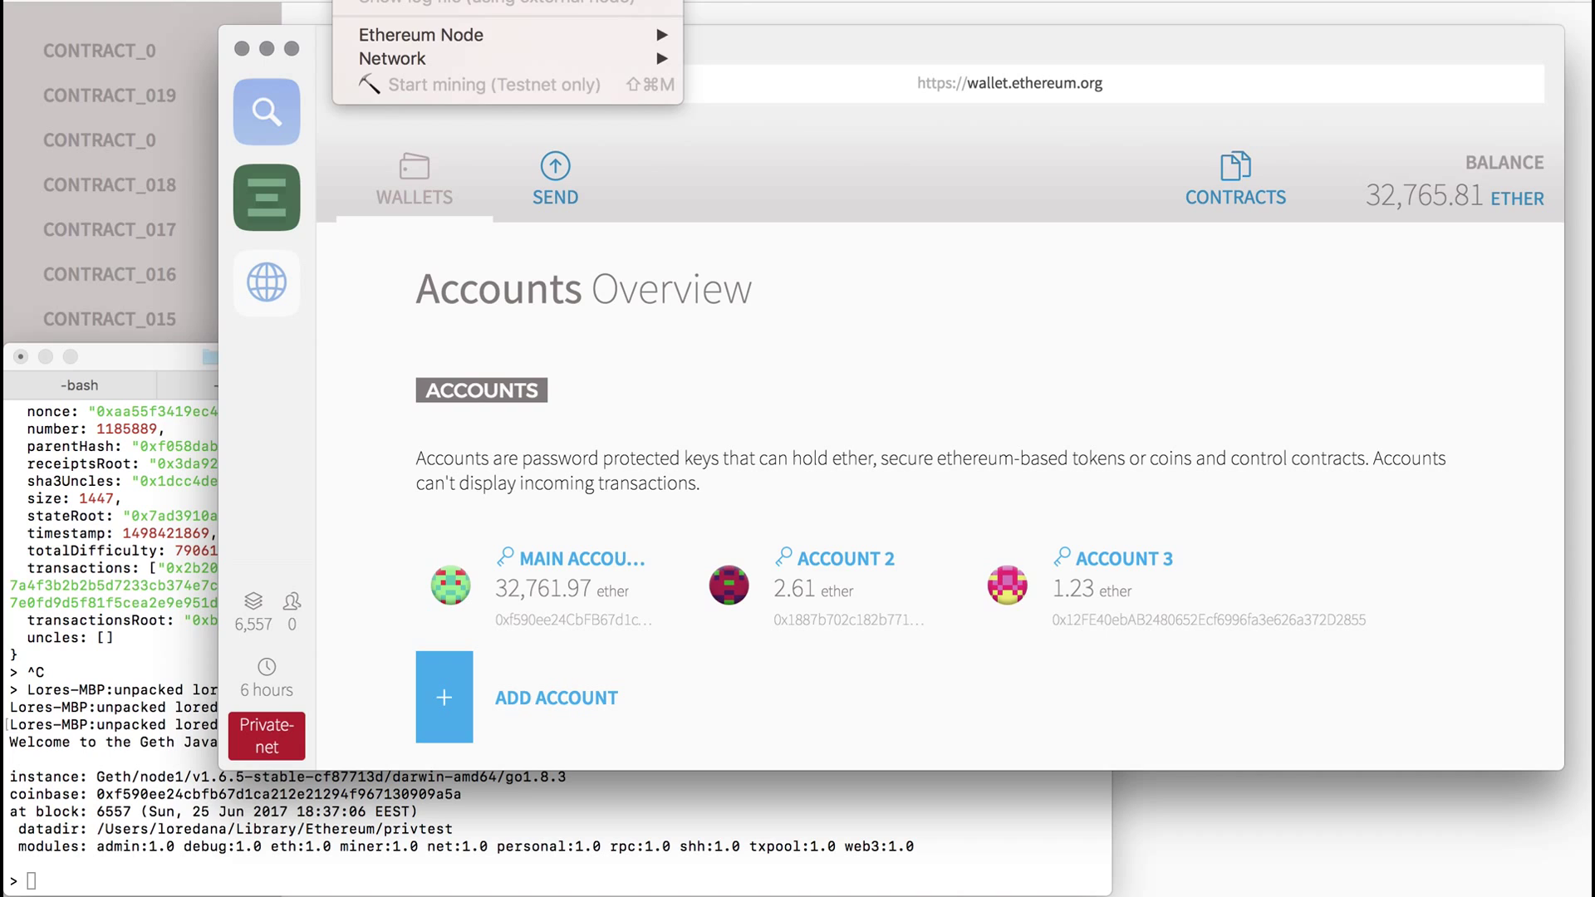
pyautogui.click(493, 84)
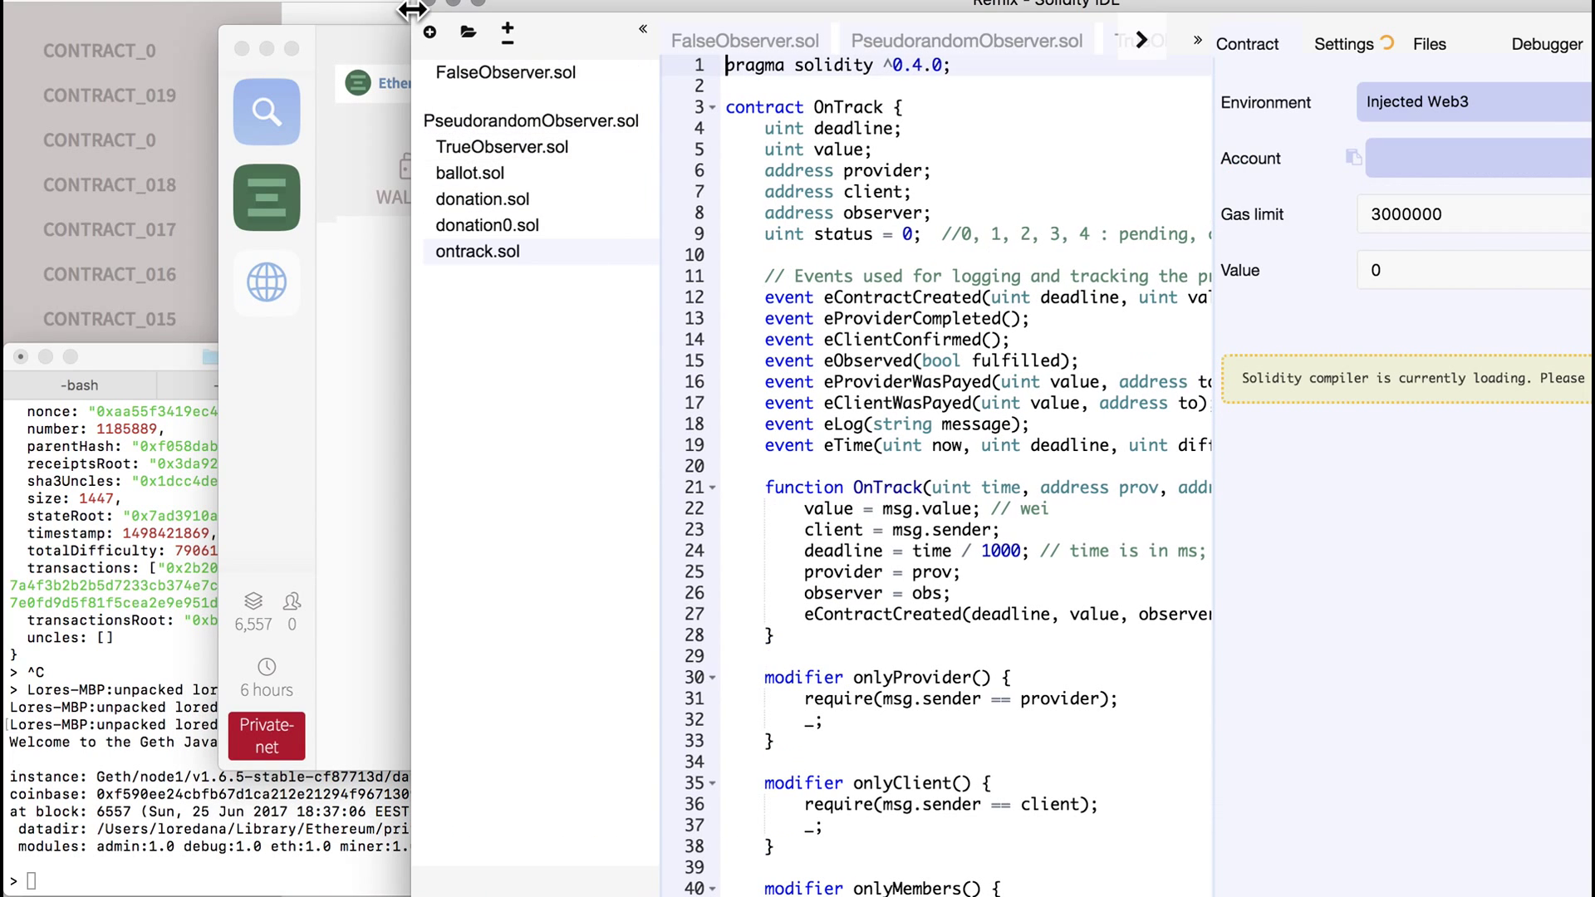
pyautogui.moveTo(411, 13)
pyautogui.mouseDown()
pyautogui.moveTo(437, 105)
pyautogui.moveTo(538, 65)
pyautogui.moveTo(532, 46)
pyautogui.mouseUp()
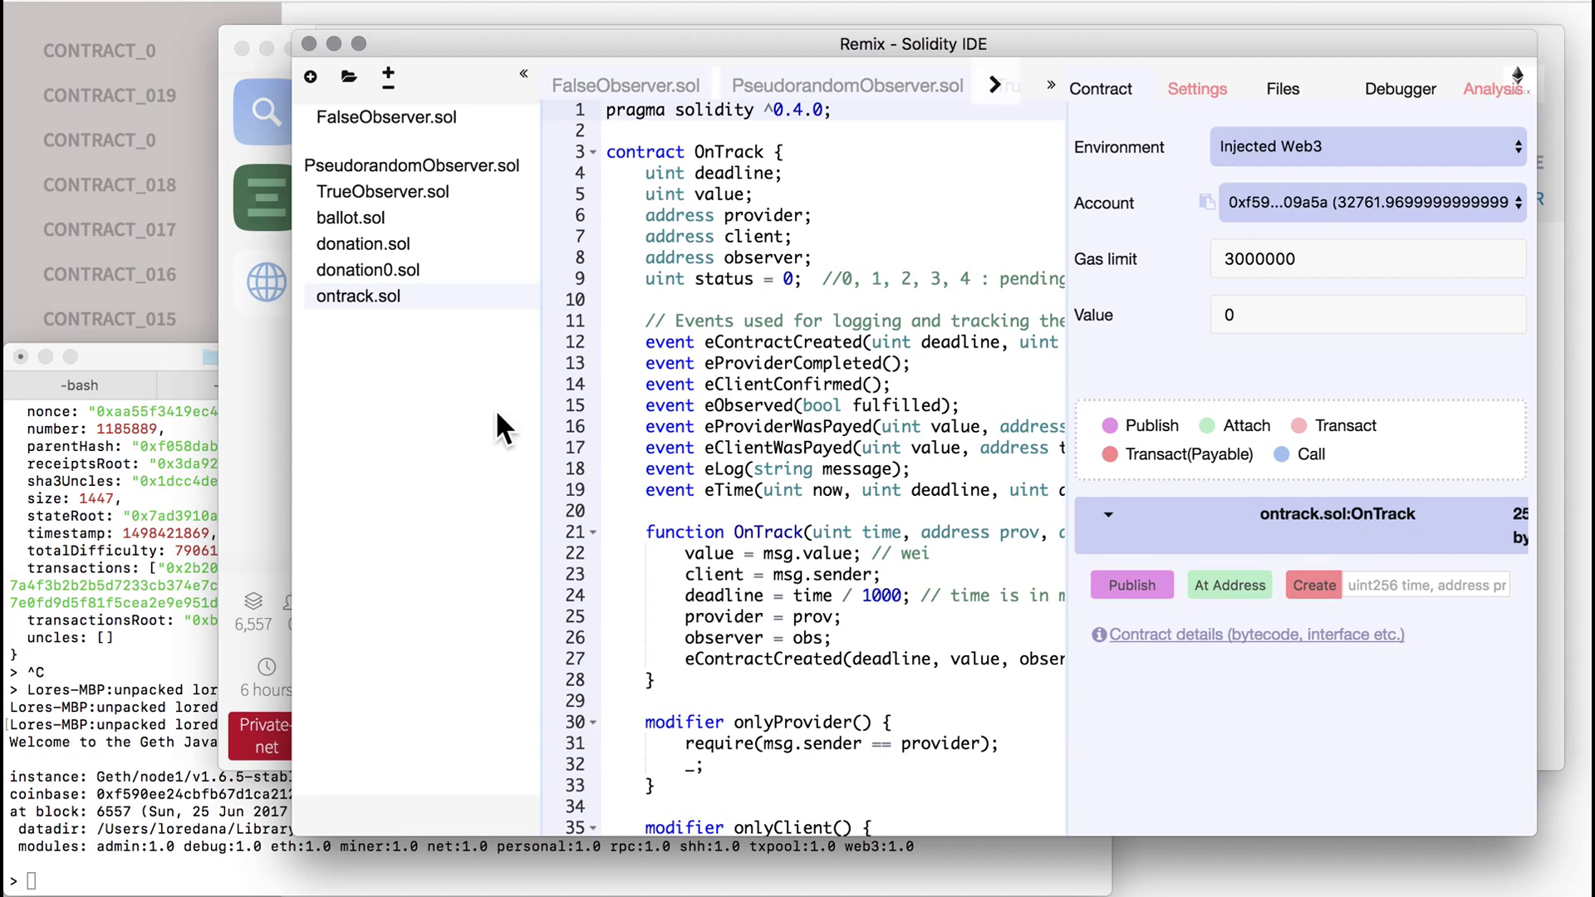
pyautogui.moveTo(221, 830); pyautogui.dragTo(132, 847)
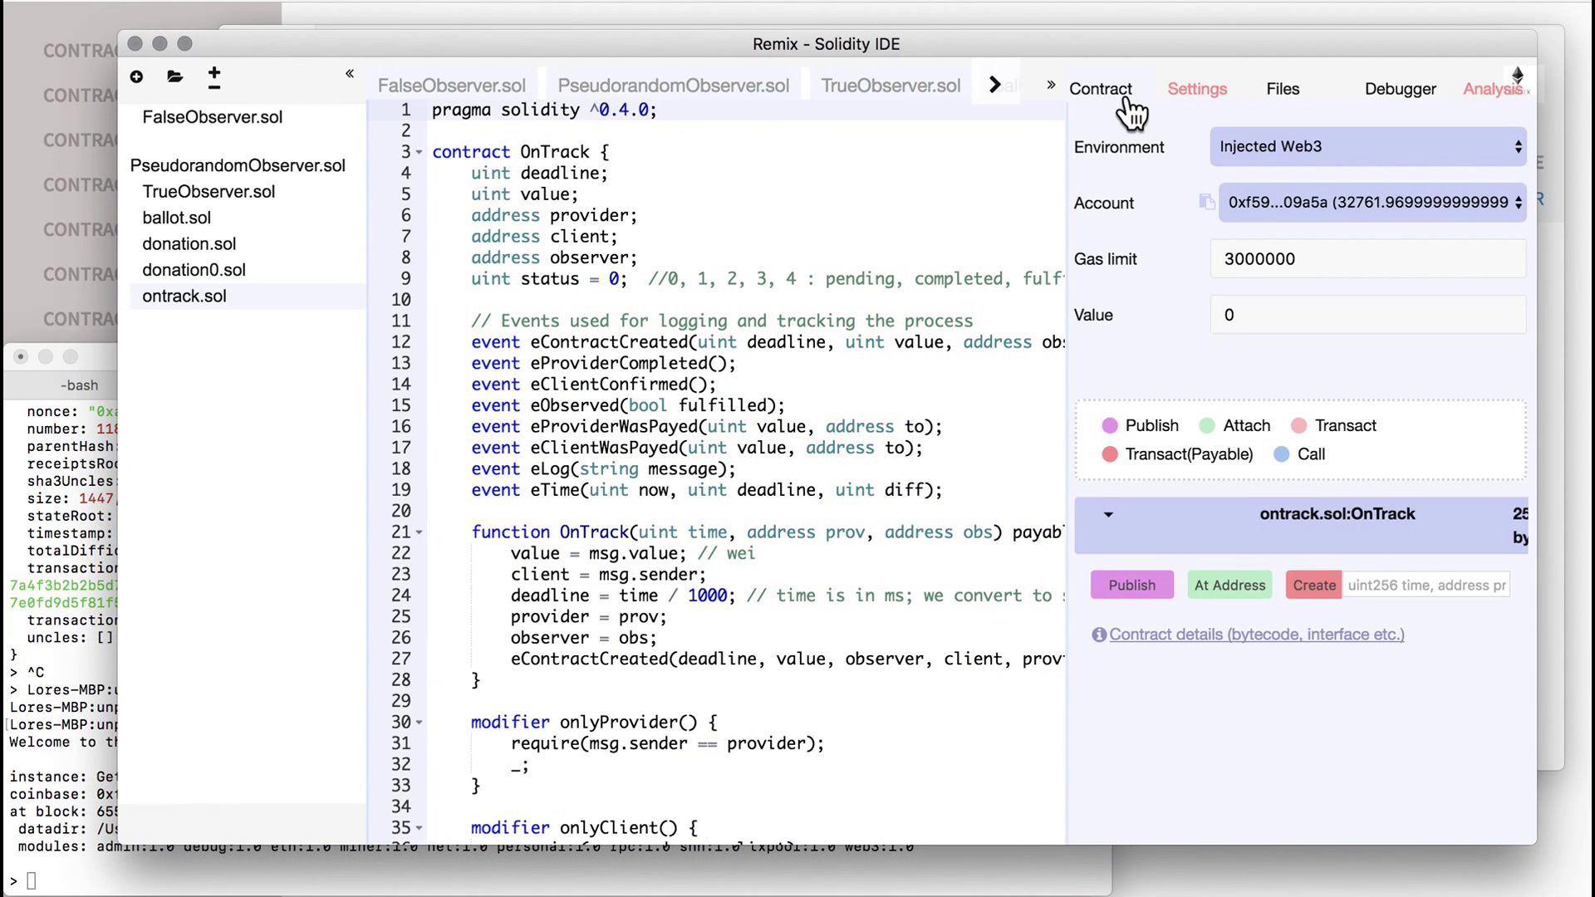
# Step: Enable Text Wrap in Remix Settings and go back to the Contract panel
pyautogui.click(1199, 88)
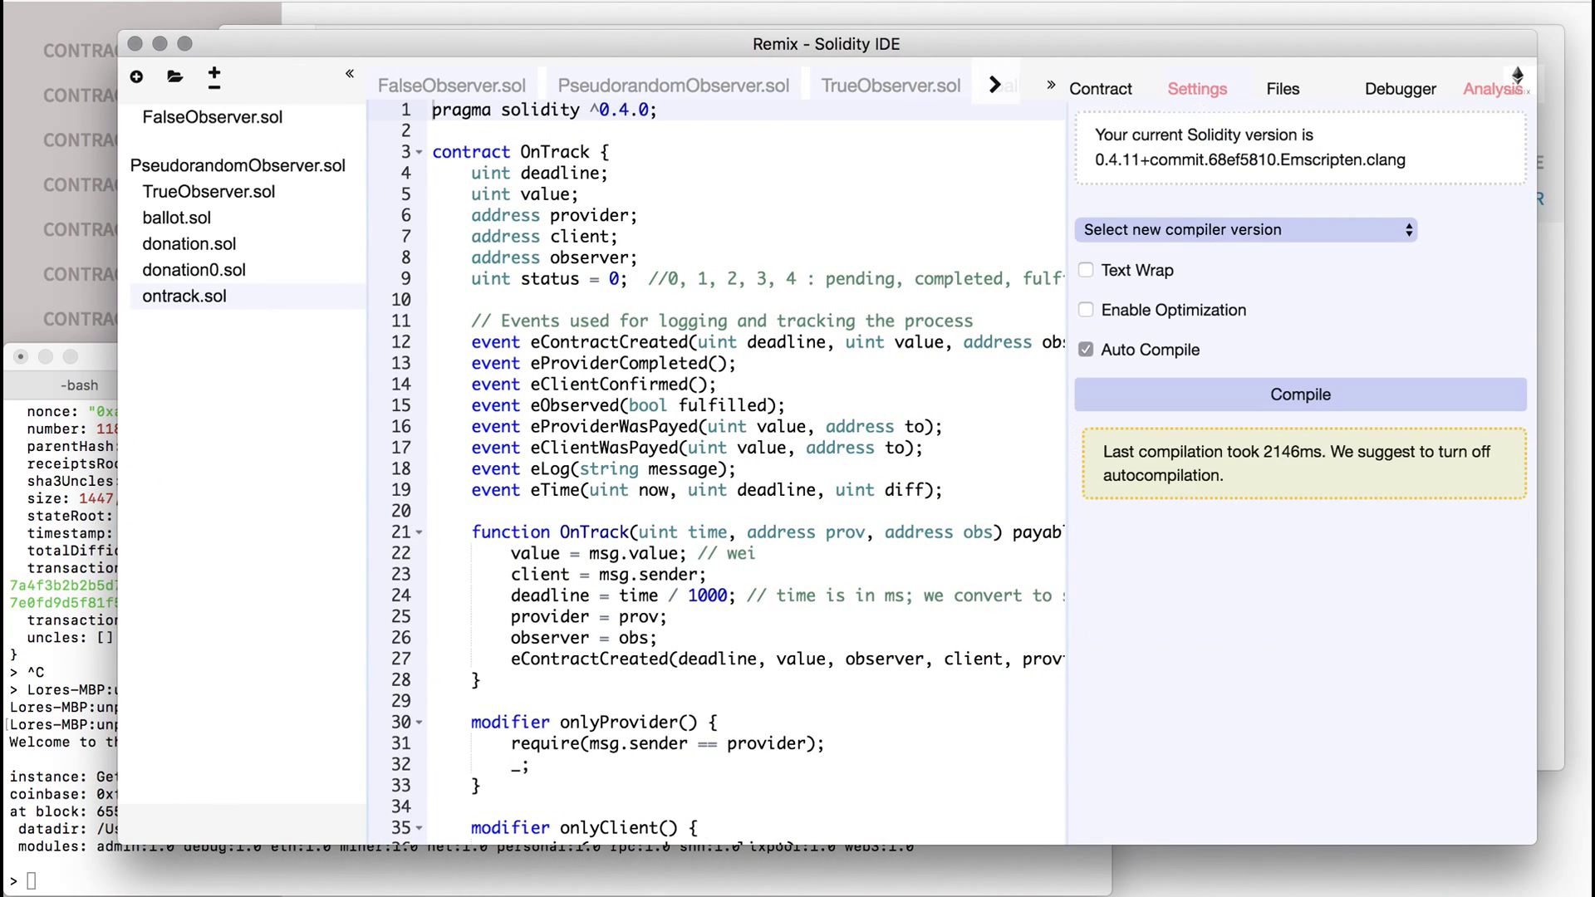
pyautogui.click(1086, 271)
pyautogui.click(1101, 88)
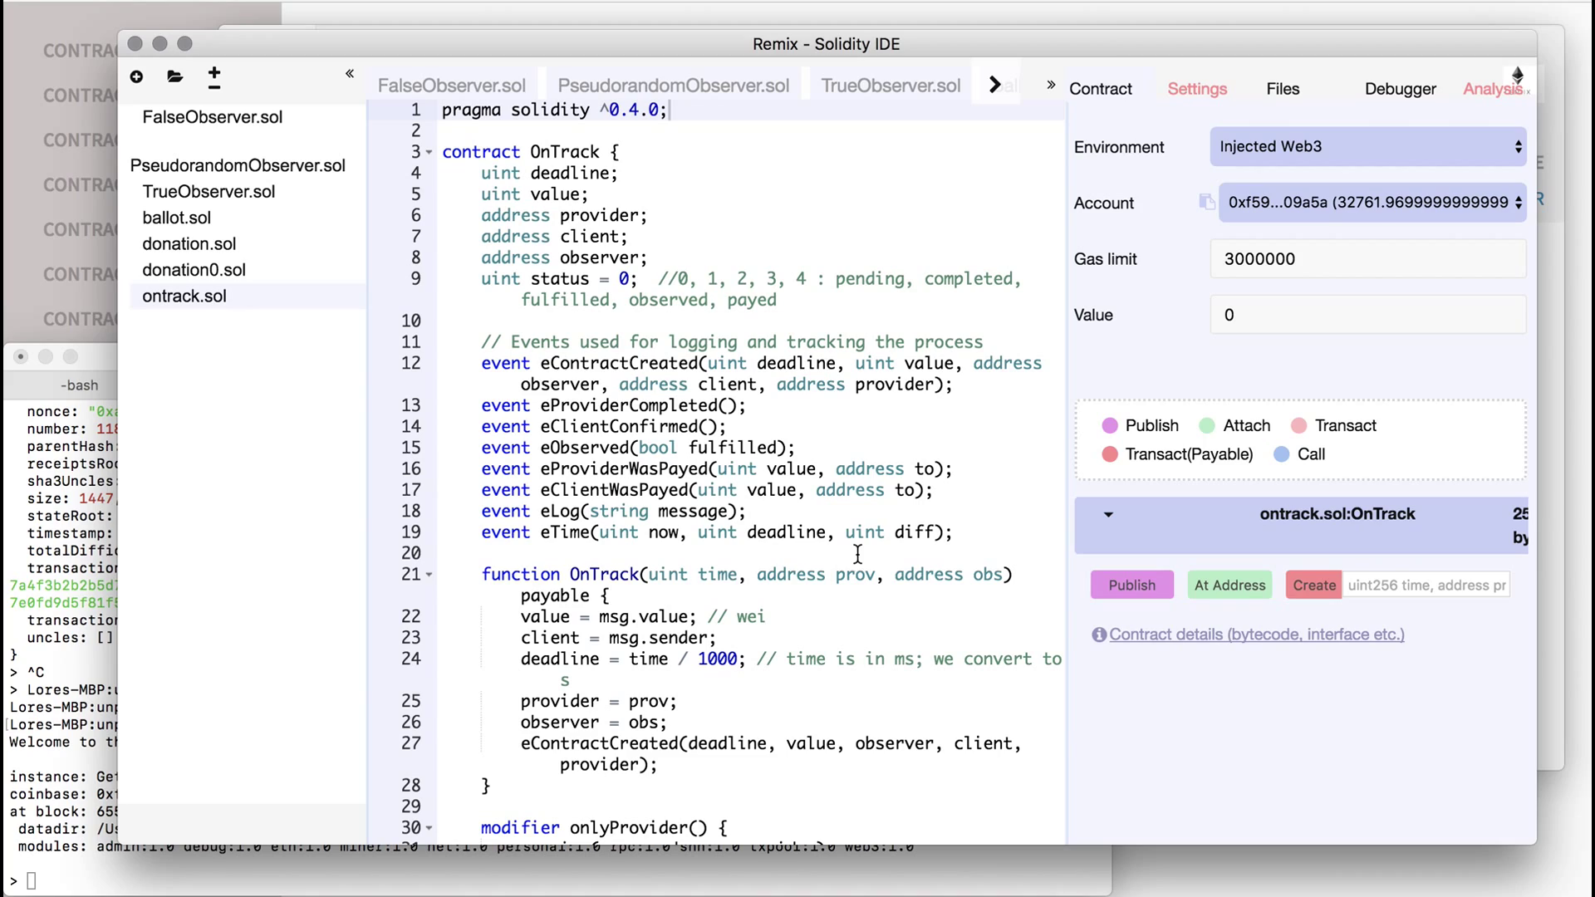
# Step: Highlight the time, prov and obs constructor parameters in the OnTrack source
pyautogui.doubleClick(716, 572)
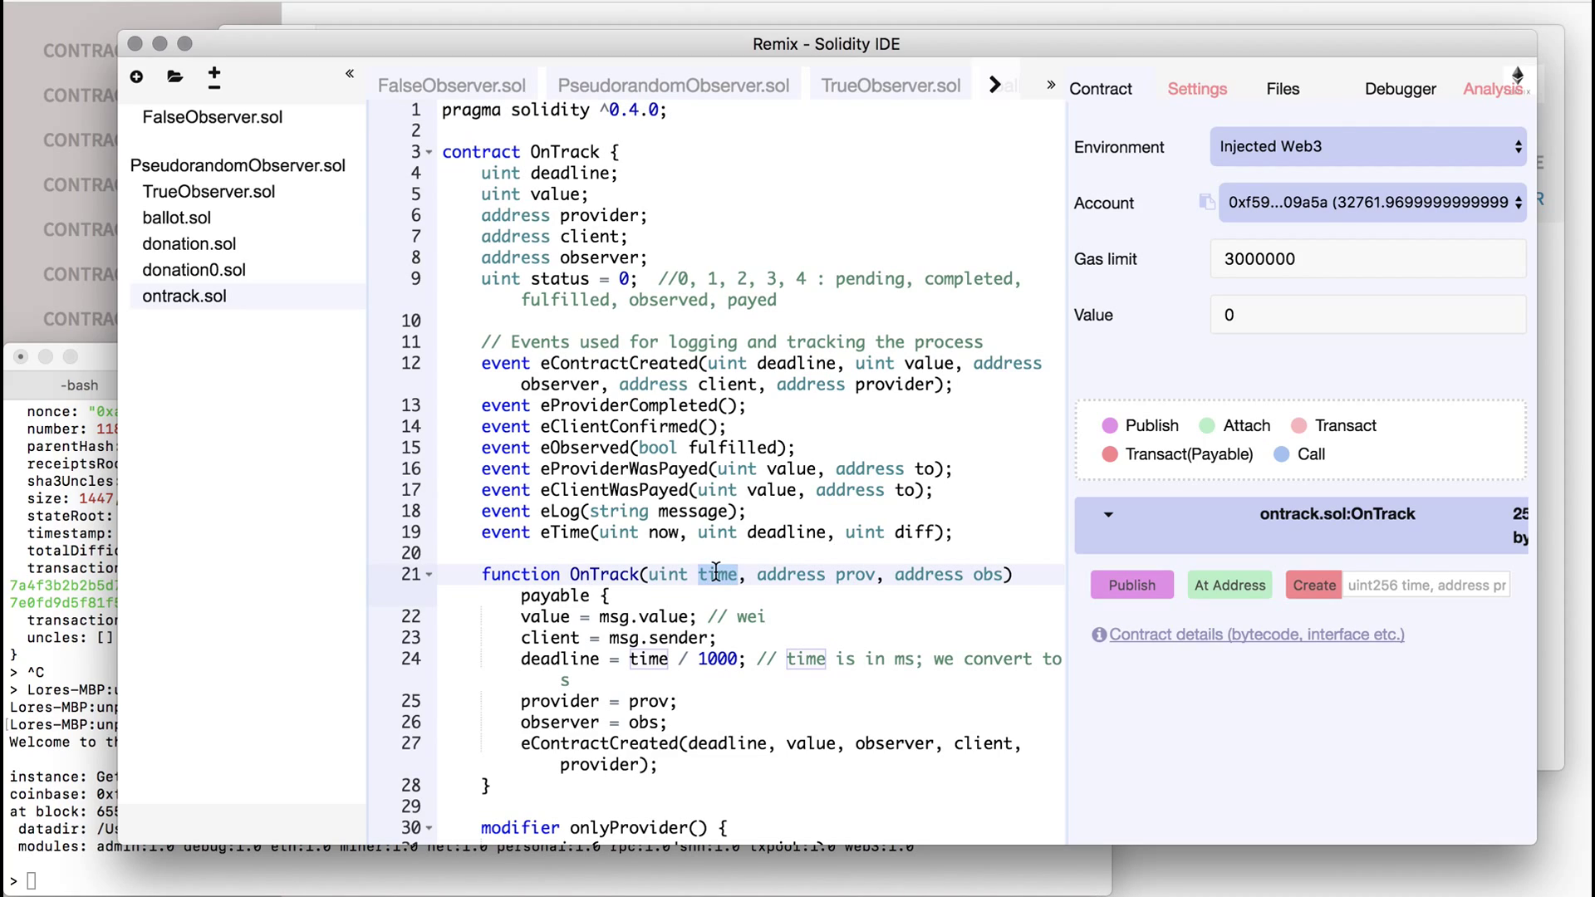
pyautogui.doubleClick(855, 575)
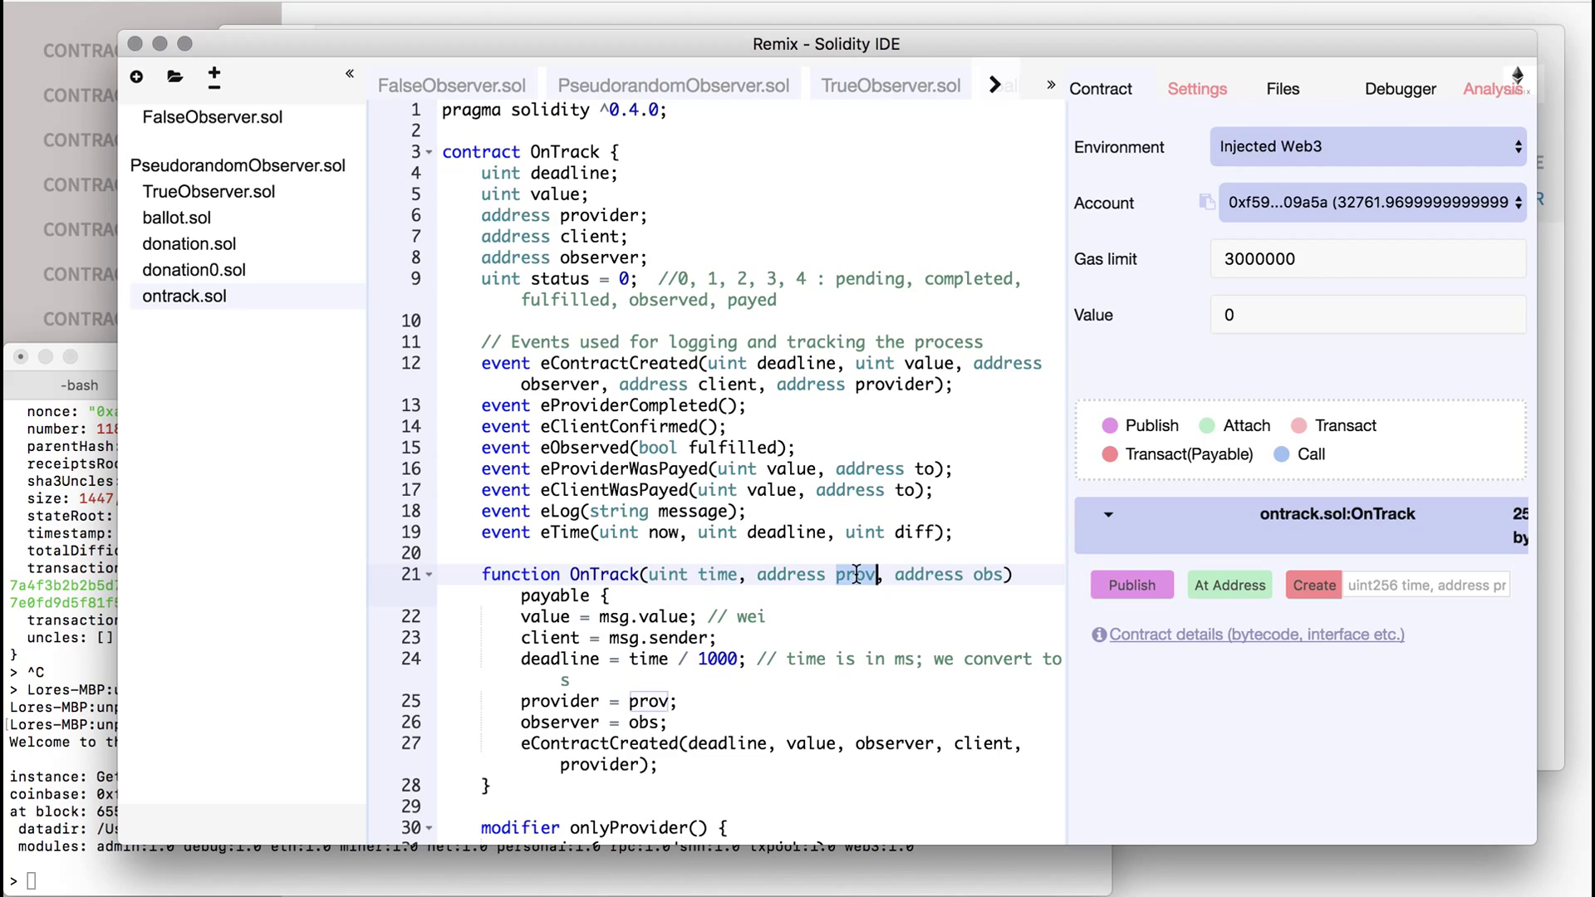
pyautogui.doubleClick(990, 575)
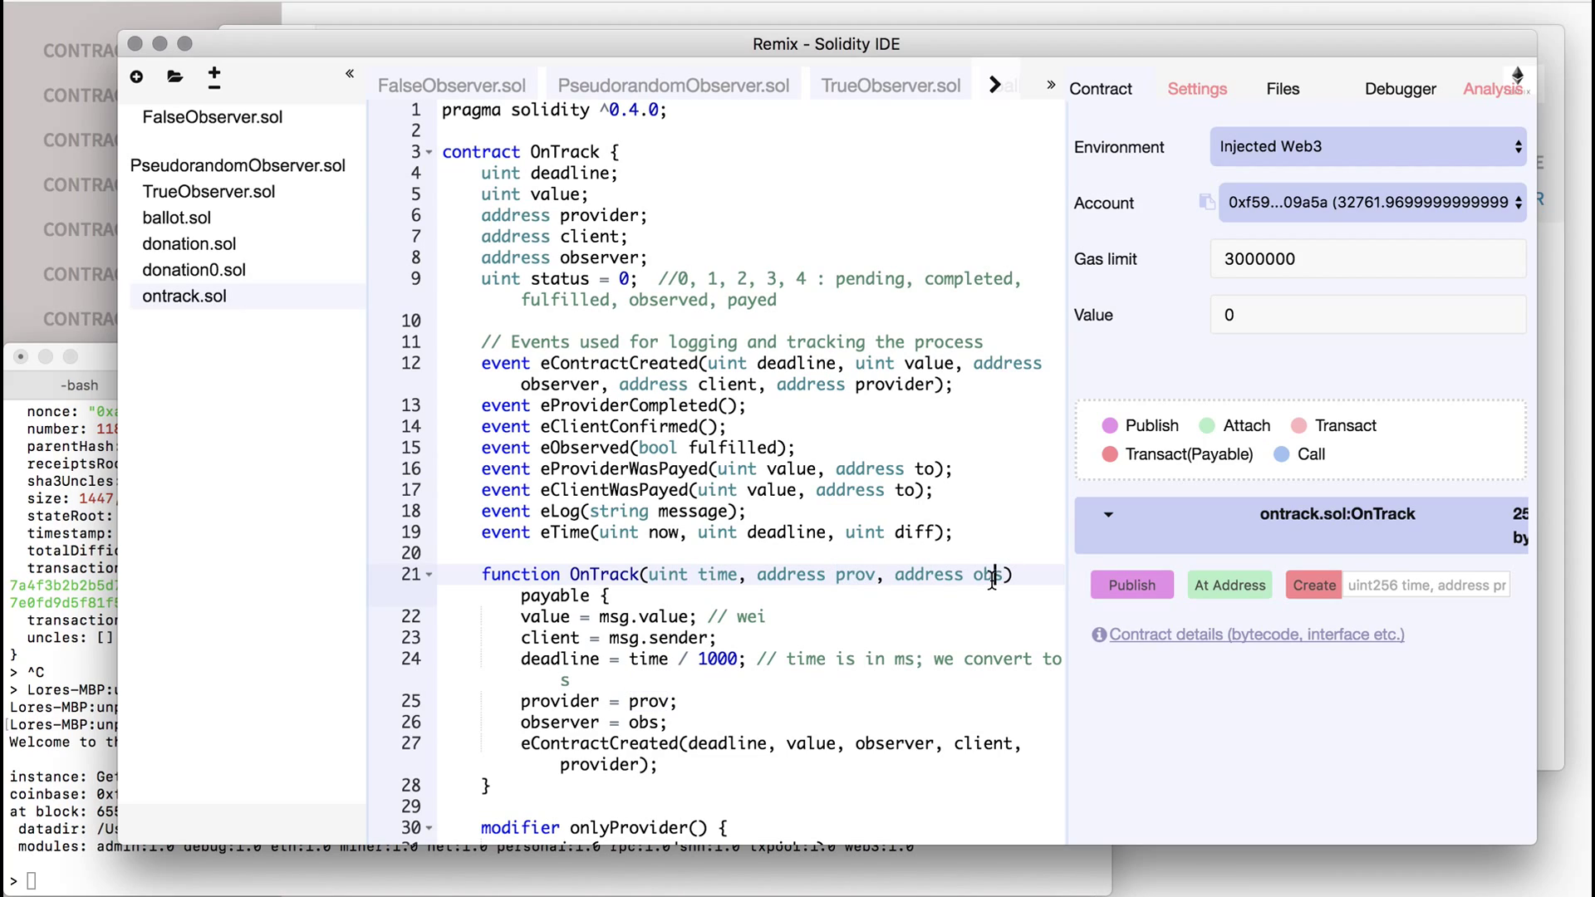
# Step: Paste the OnTrack constructor arguments and inspect the contract details
pyautogui.click(1431, 587)
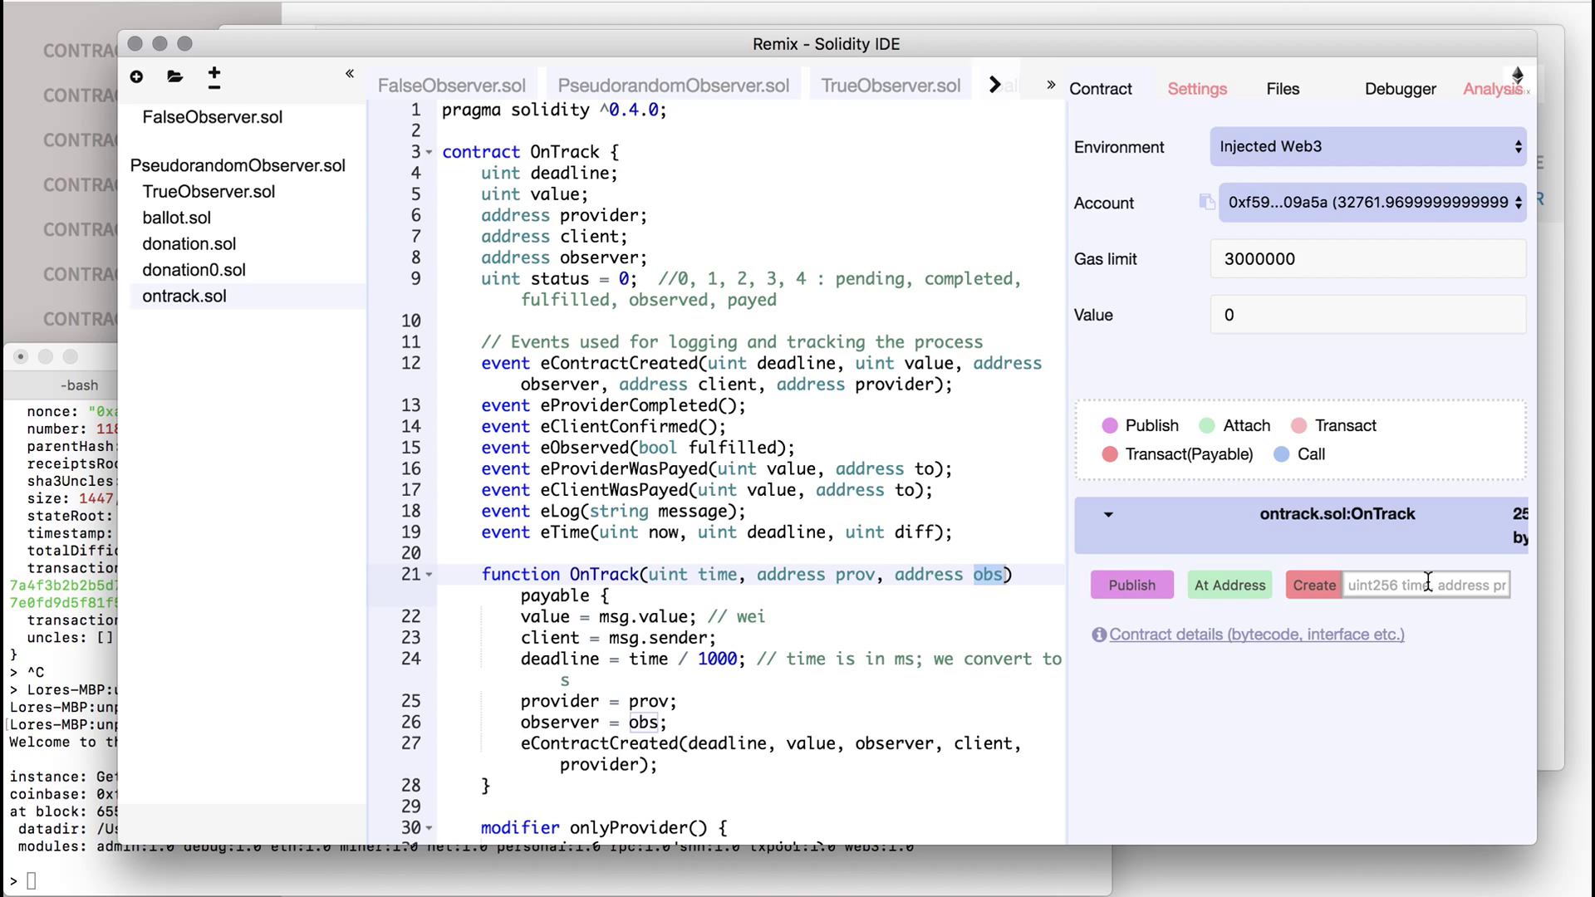
pyautogui.press('super+v')
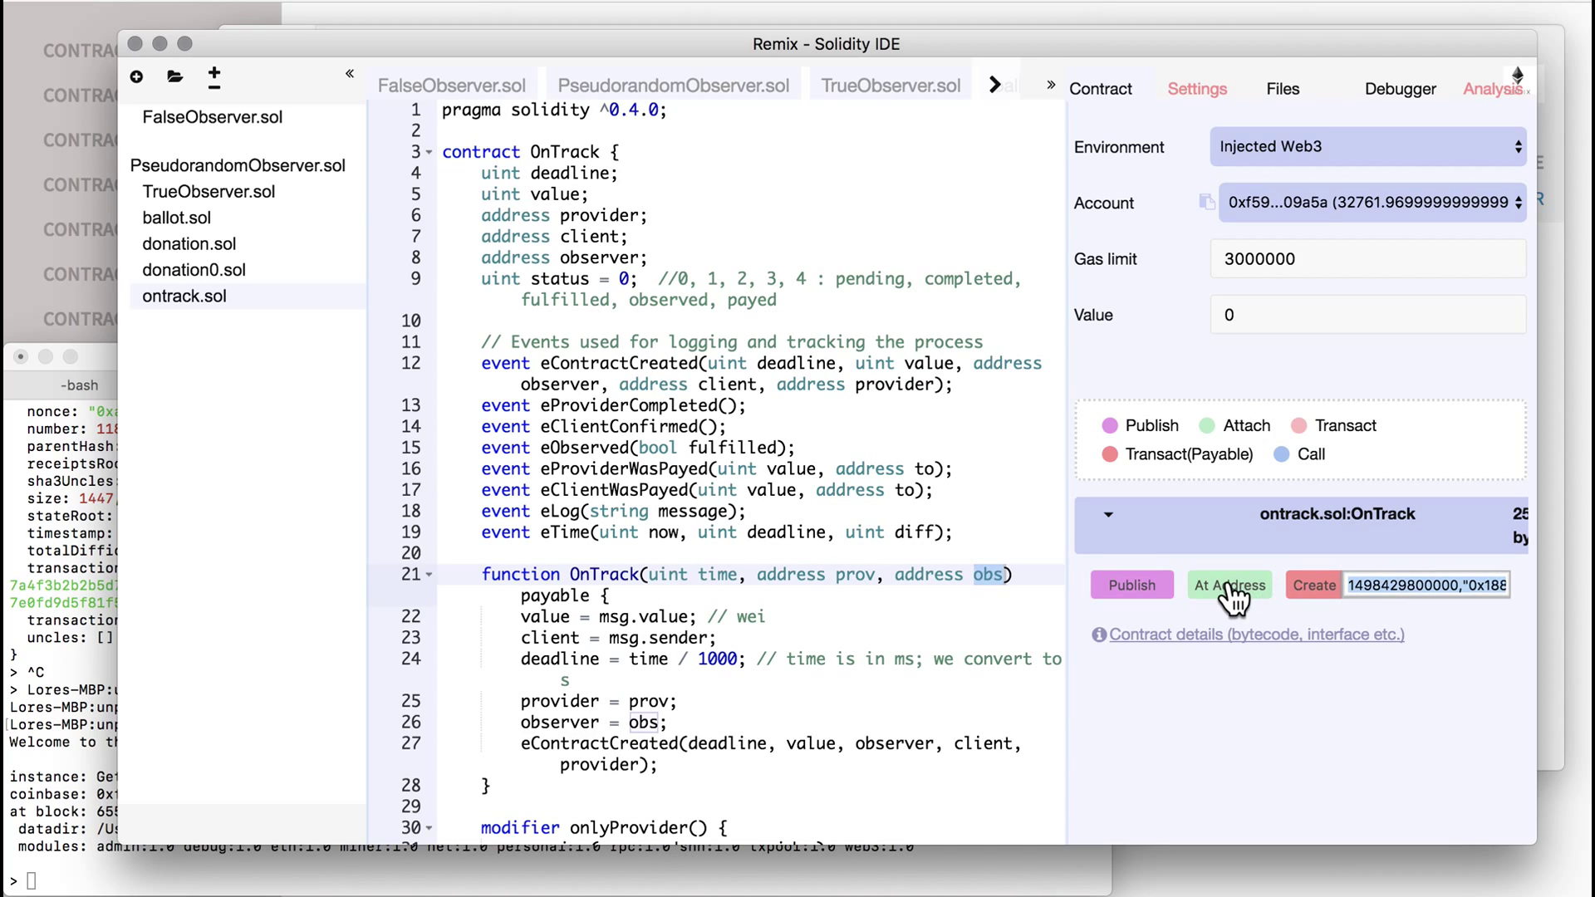
pyautogui.click(1227, 635)
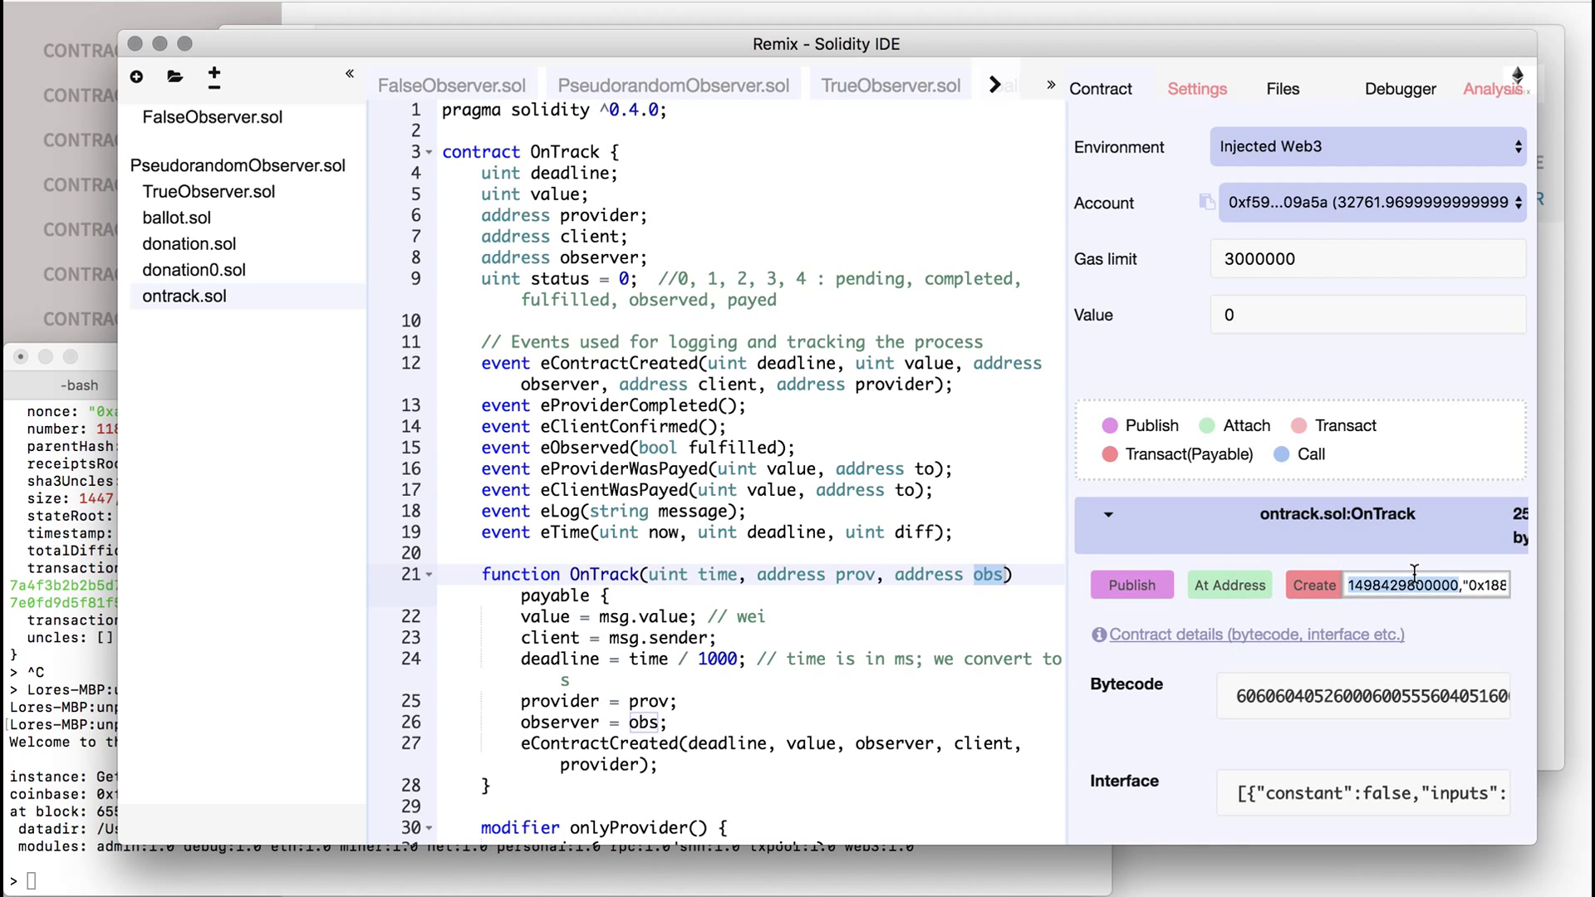
pyautogui.moveTo(1415, 585)
pyautogui.mouseDown()
pyautogui.moveTo(1484, 585)
pyautogui.moveTo(1436, 584)
pyautogui.mouseUp()
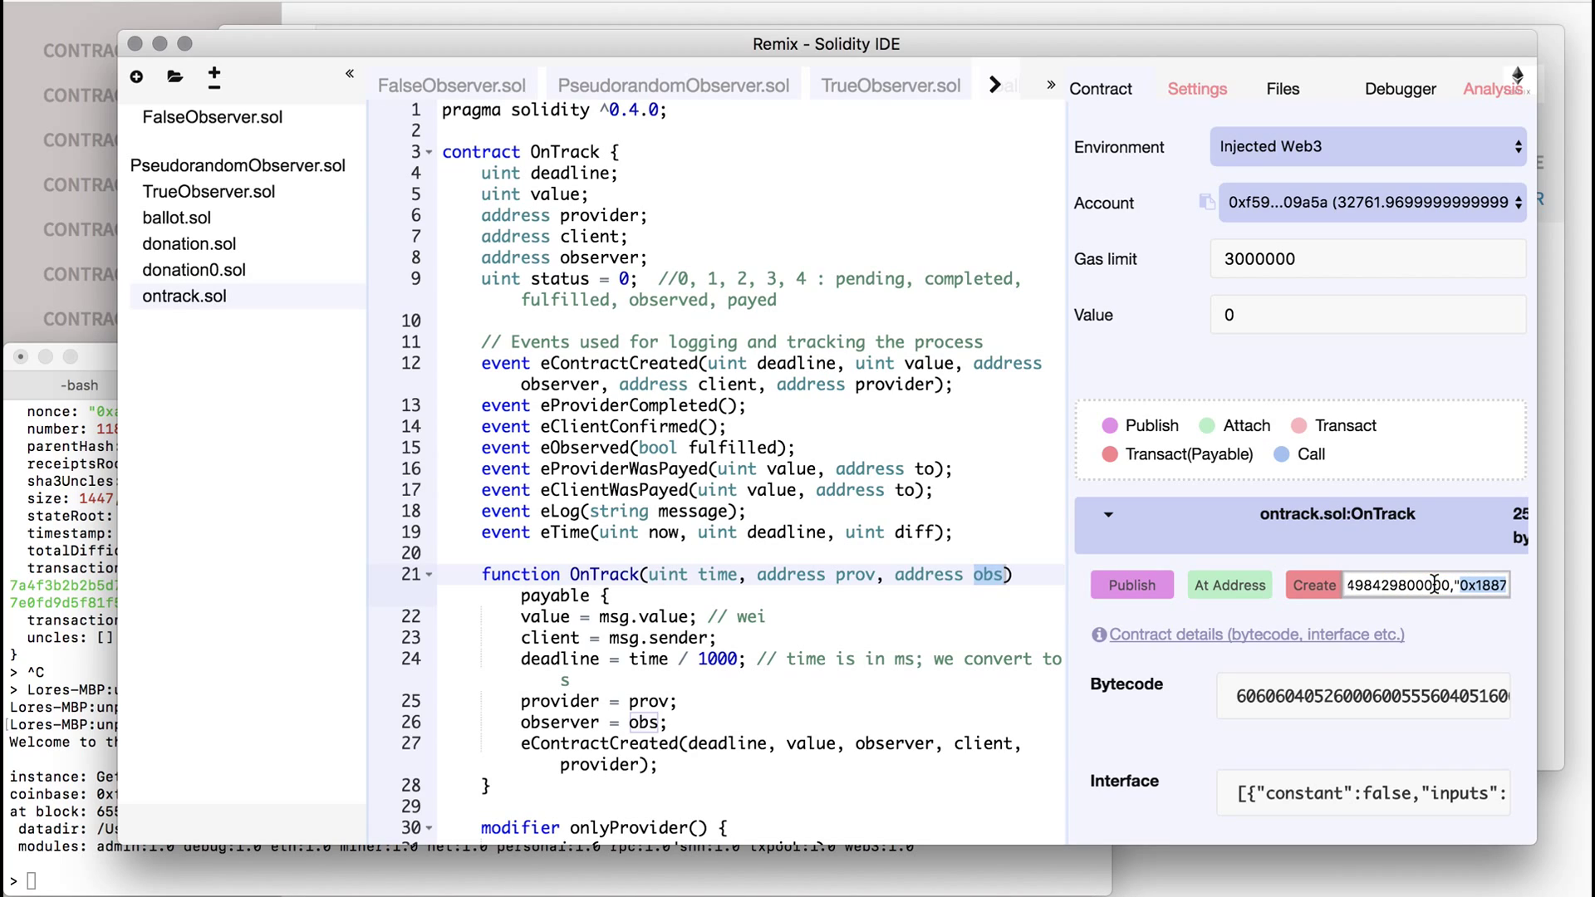
# Step: Hide contract details, set the value to 0.3 ether, and show the account list
pyautogui.click(1371, 634)
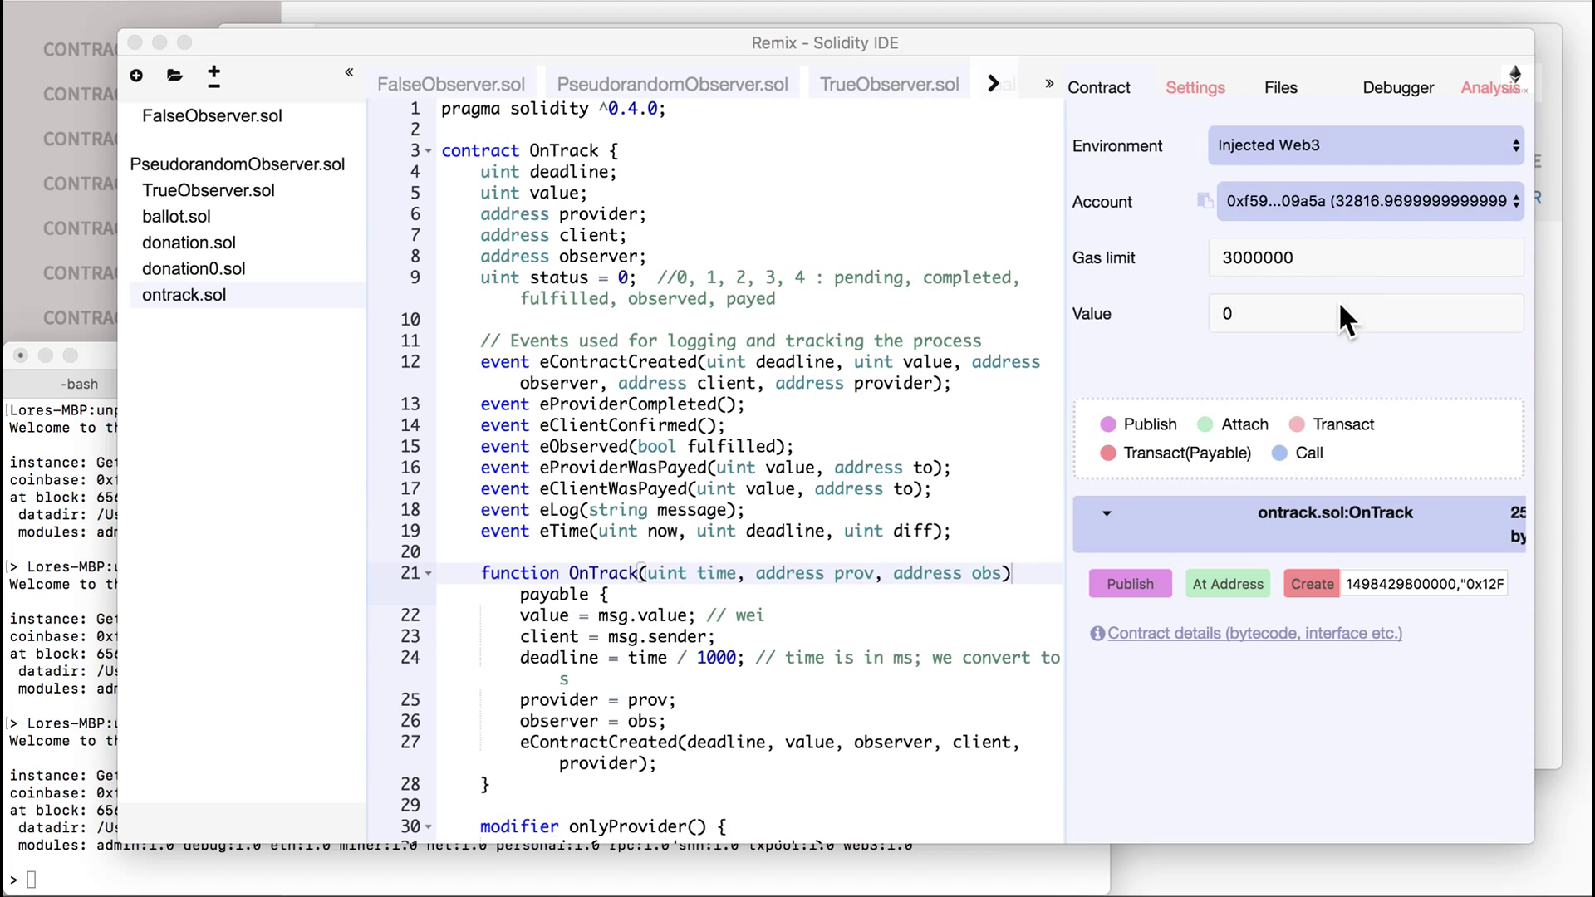
pyautogui.click(1344, 316)
pyautogui.write('.3')
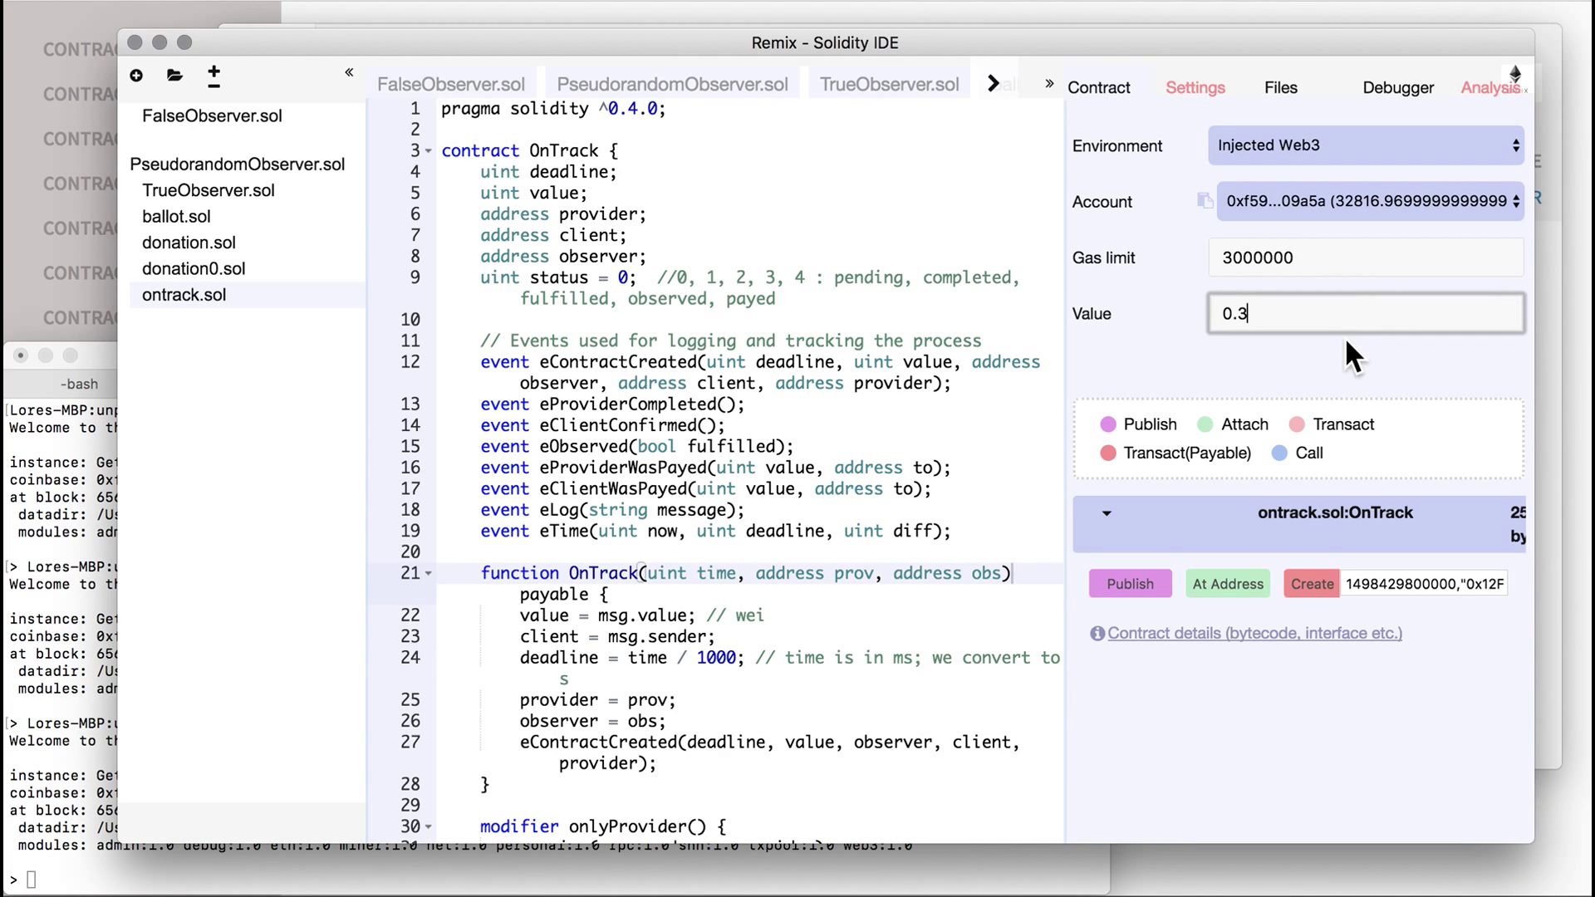
pyautogui.click(1355, 367)
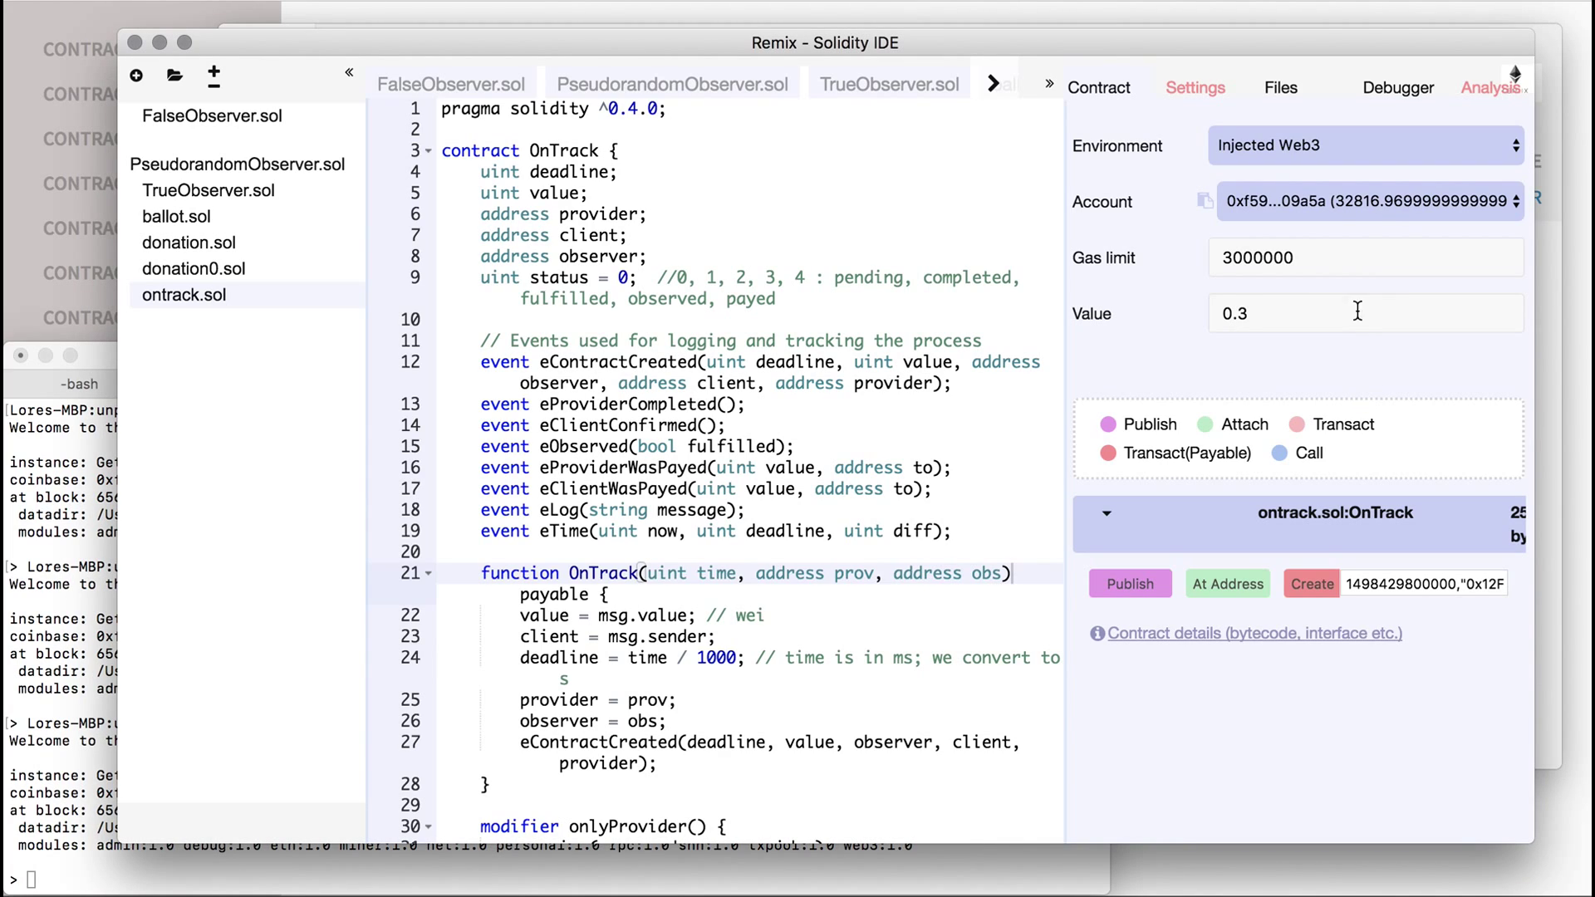
pyautogui.click(1378, 202)
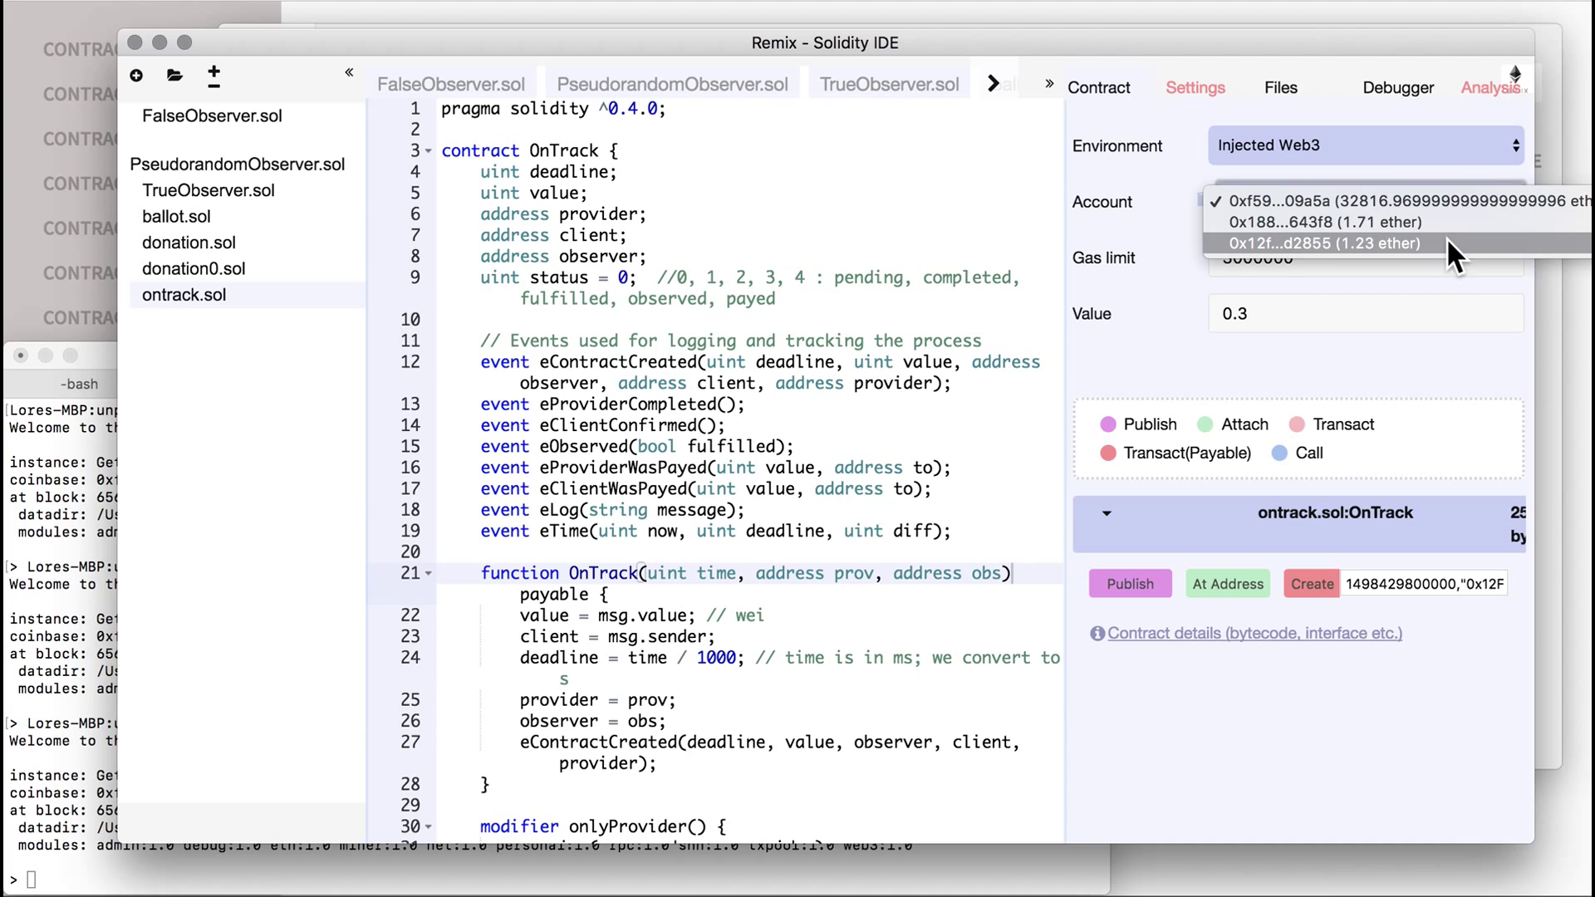
# Step: Select the 1.71-ether account and review the bytecode, interface ABI and web3 deploy script
pyautogui.click(1441, 220)
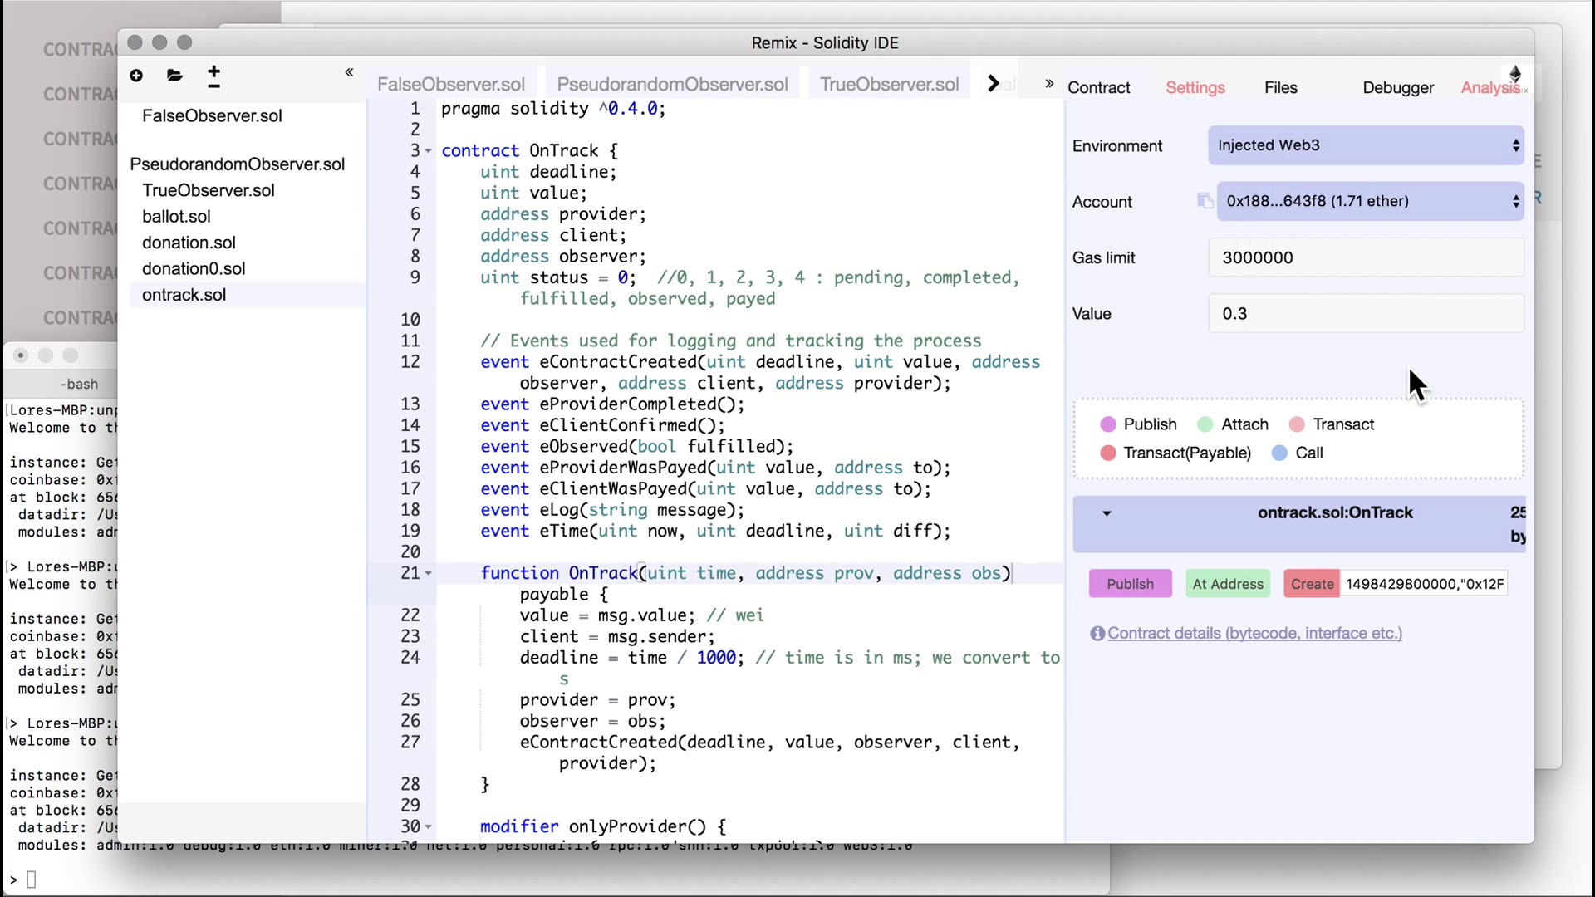
pyautogui.click(1259, 634)
pyautogui.scroll(-3, 1263, 643)
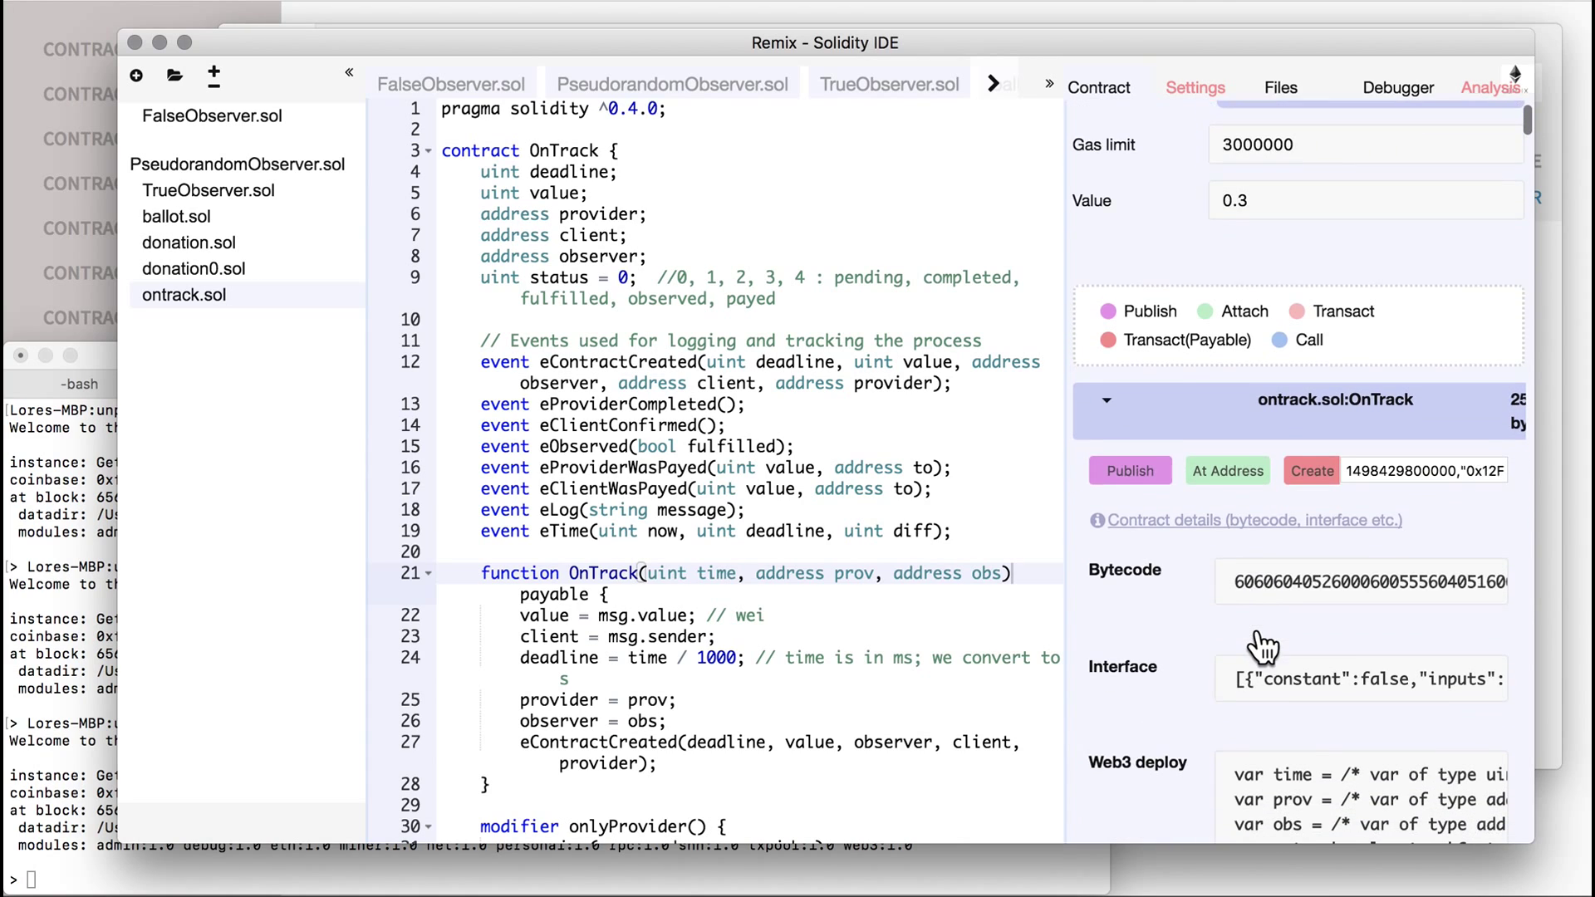
pyautogui.scroll(-2, 1263, 643)
pyautogui.scroll(-3, 1263, 643)
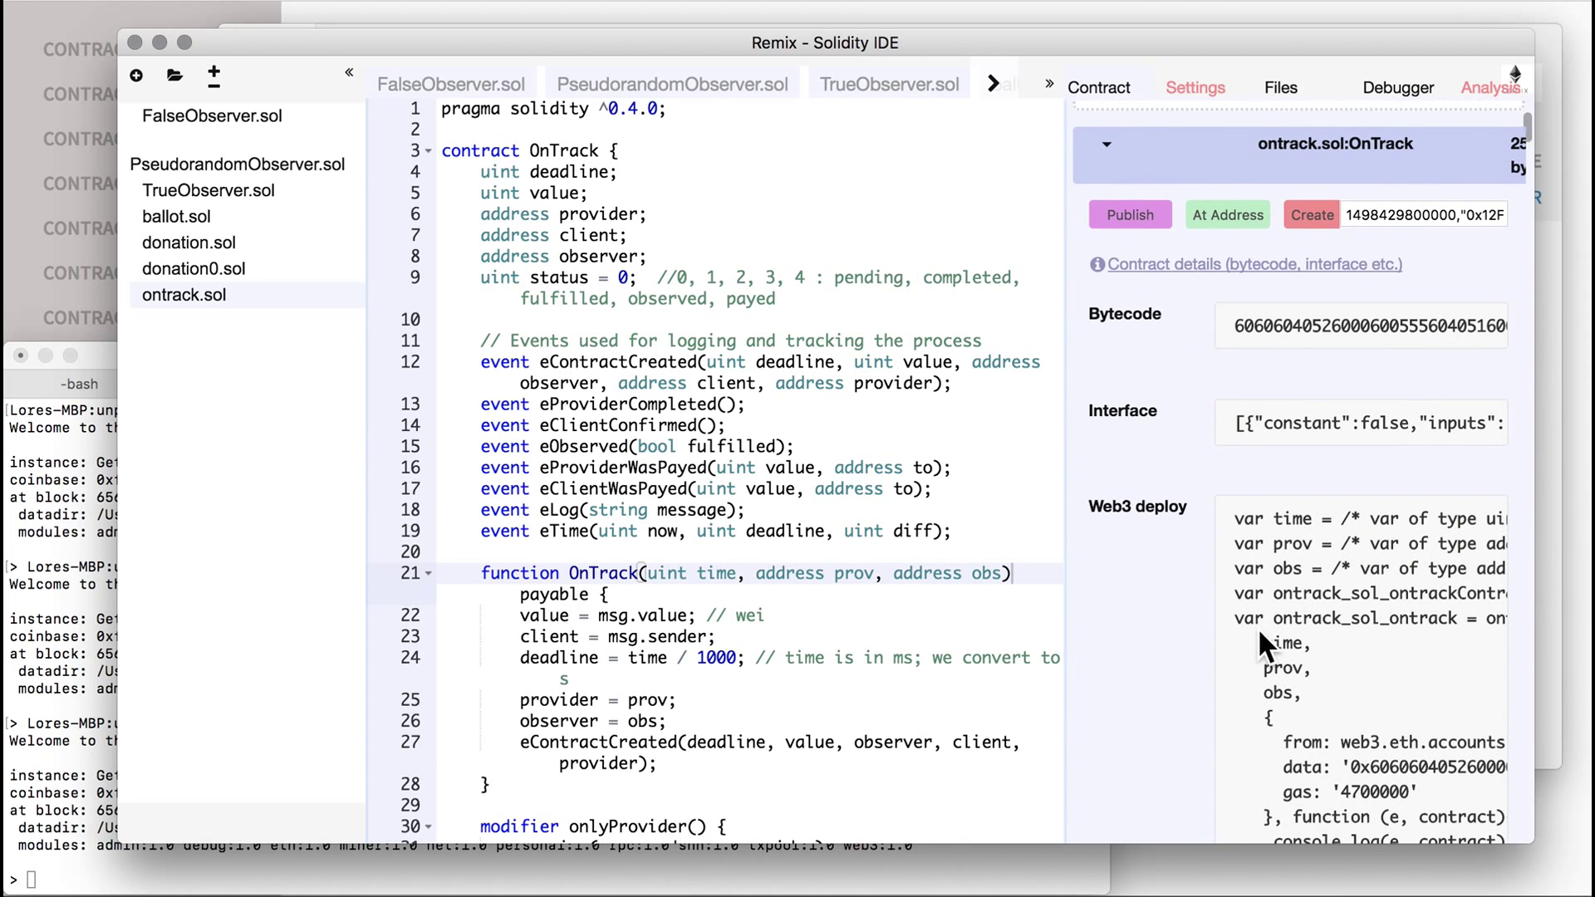
pyautogui.scroll(-1, 1296, 549)
pyautogui.scroll(-1, 1297, 548)
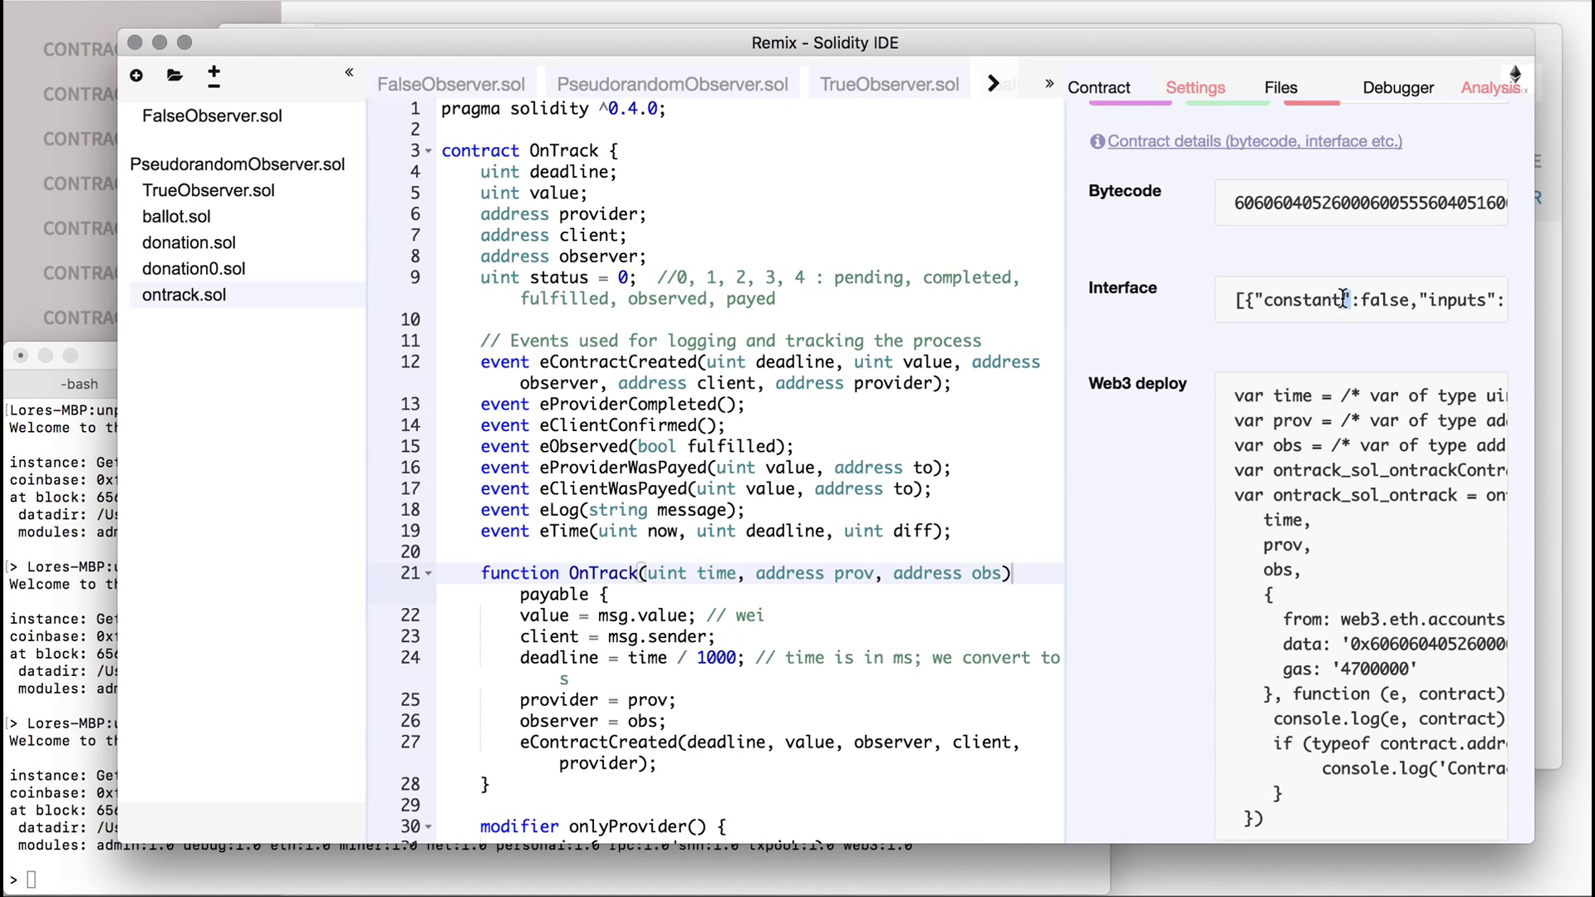
pyautogui.tripleClick(1276, 301)
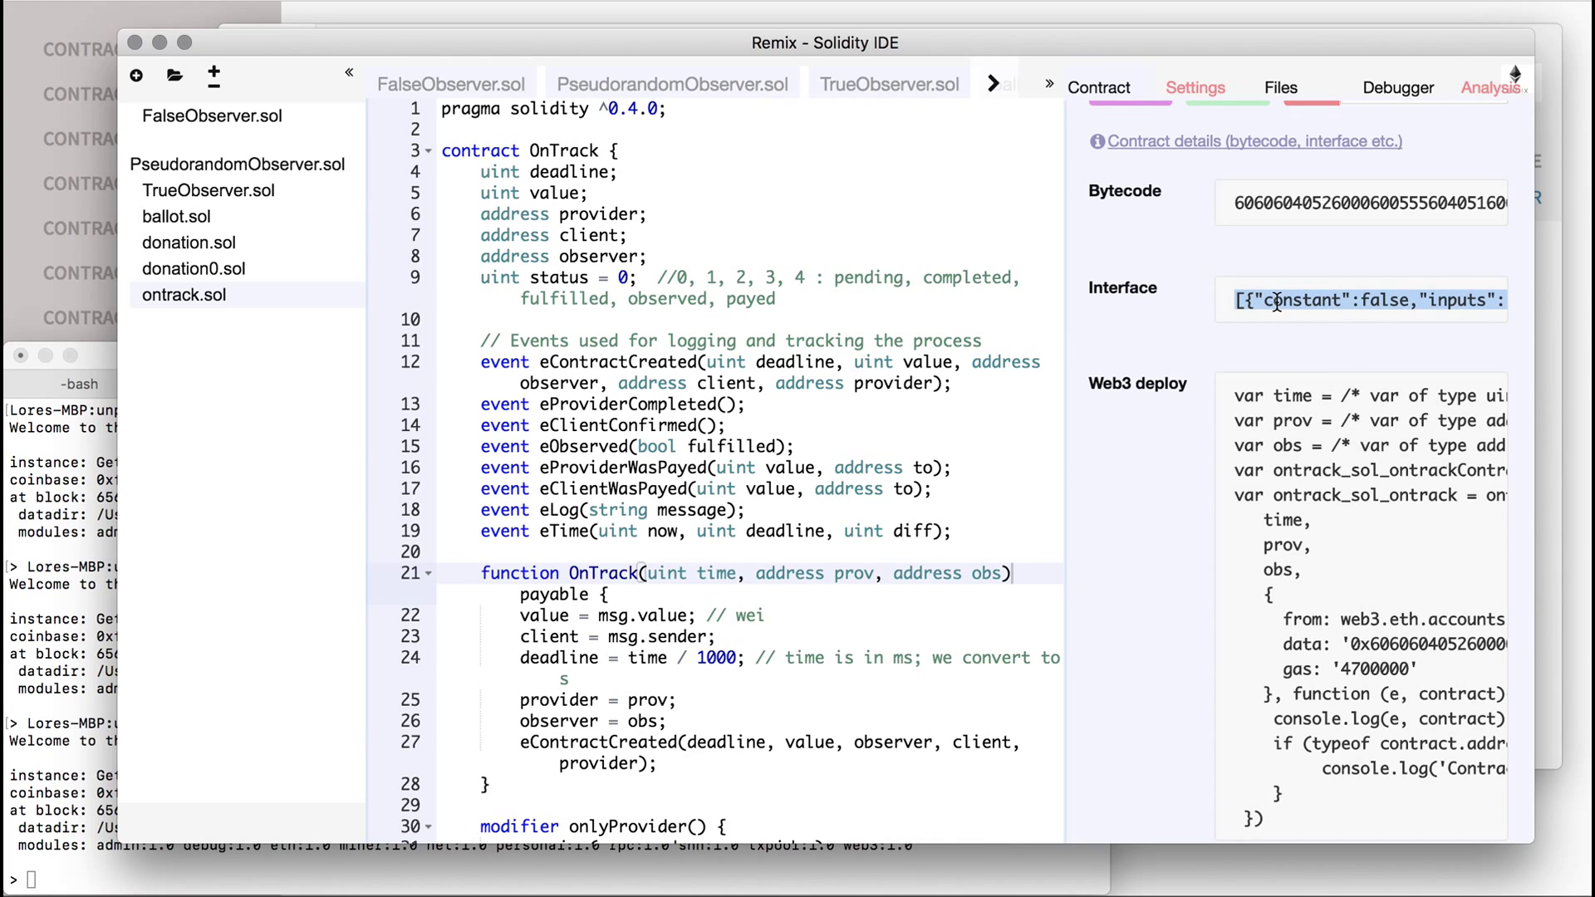
pyautogui.scroll(-1, 1297, 562)
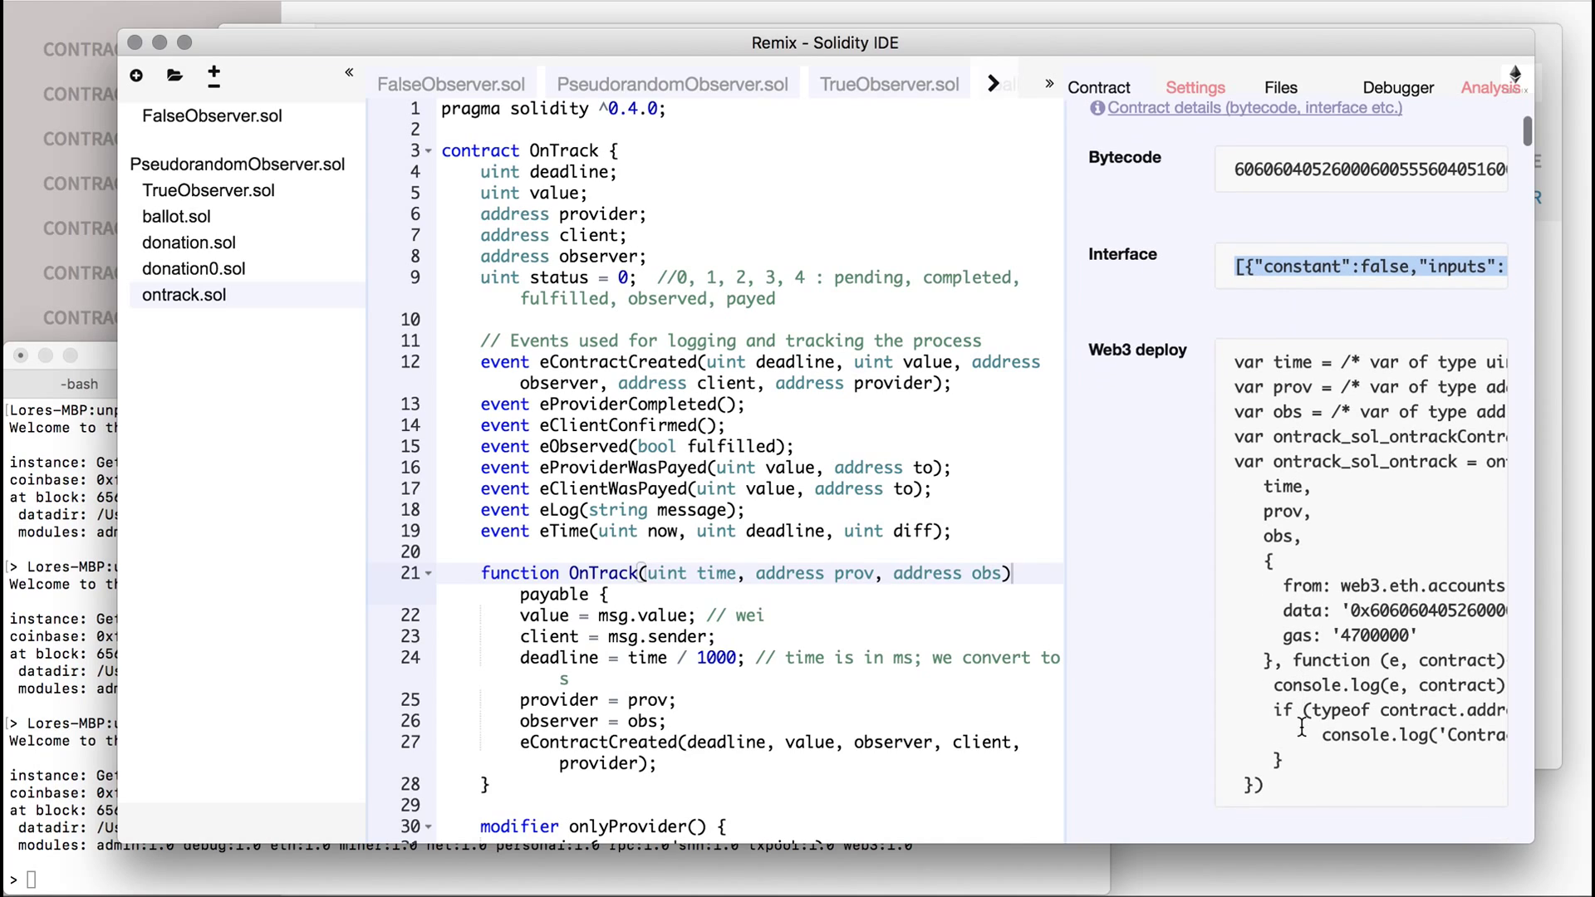
pyautogui.doubleClick(1397, 584)
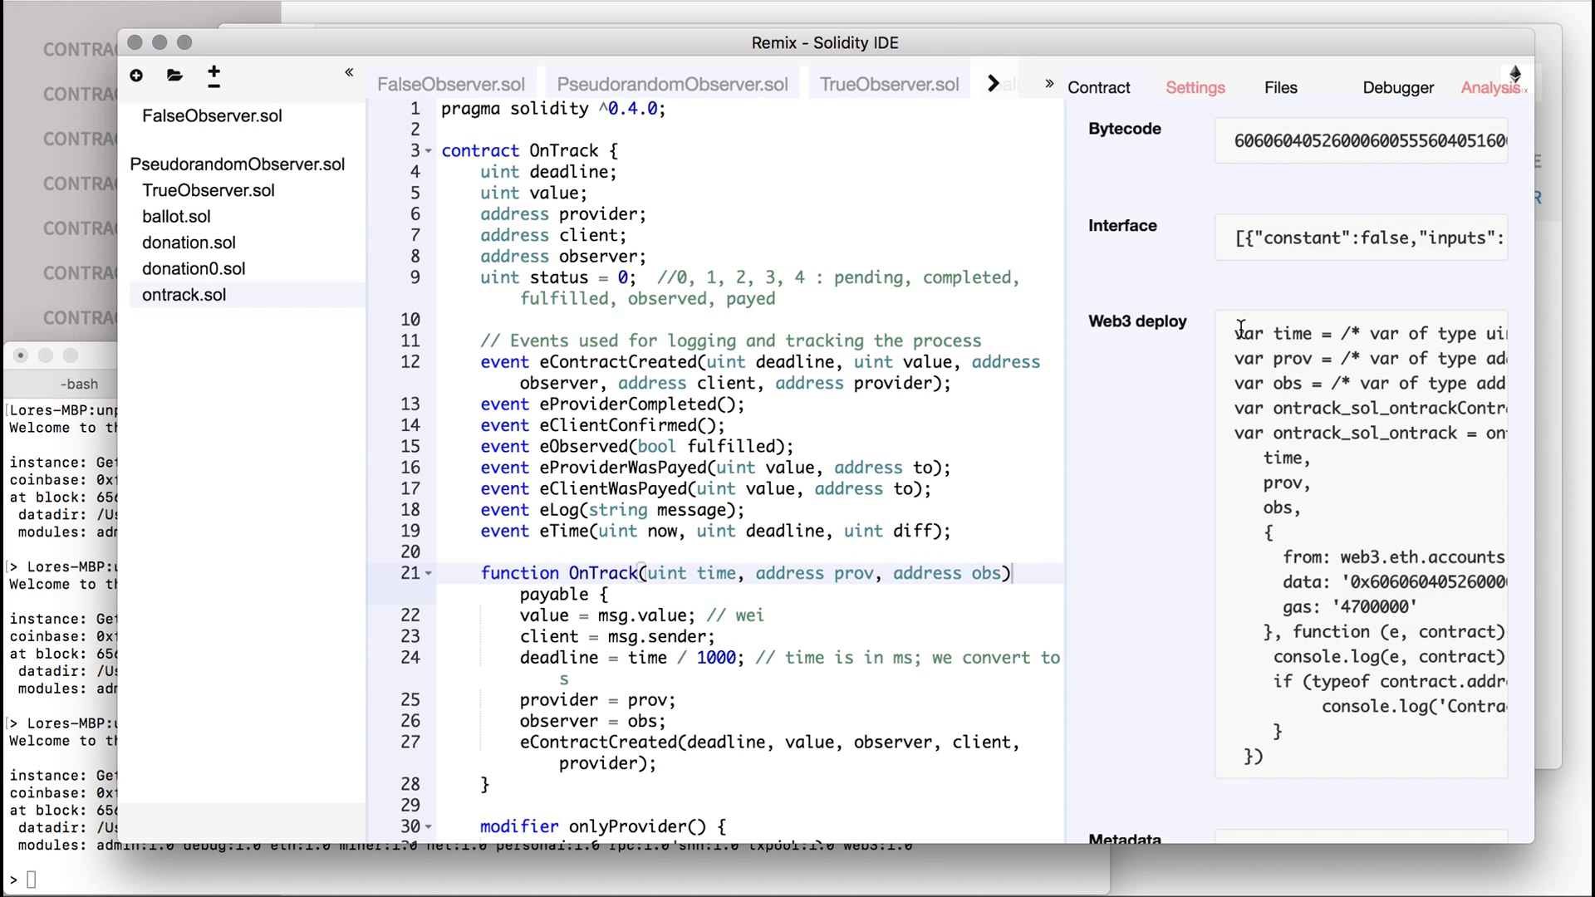
pyautogui.moveTo(1238, 327); pyautogui.dragTo(1362, 754)
pyautogui.click(1362, 746)
pyautogui.hscroll(3, 1361, 747)
pyautogui.hscroll(-3, 1362, 747)
pyautogui.scroll(-10, 1153, 487)
pyautogui.scroll(15, 1154, 487)
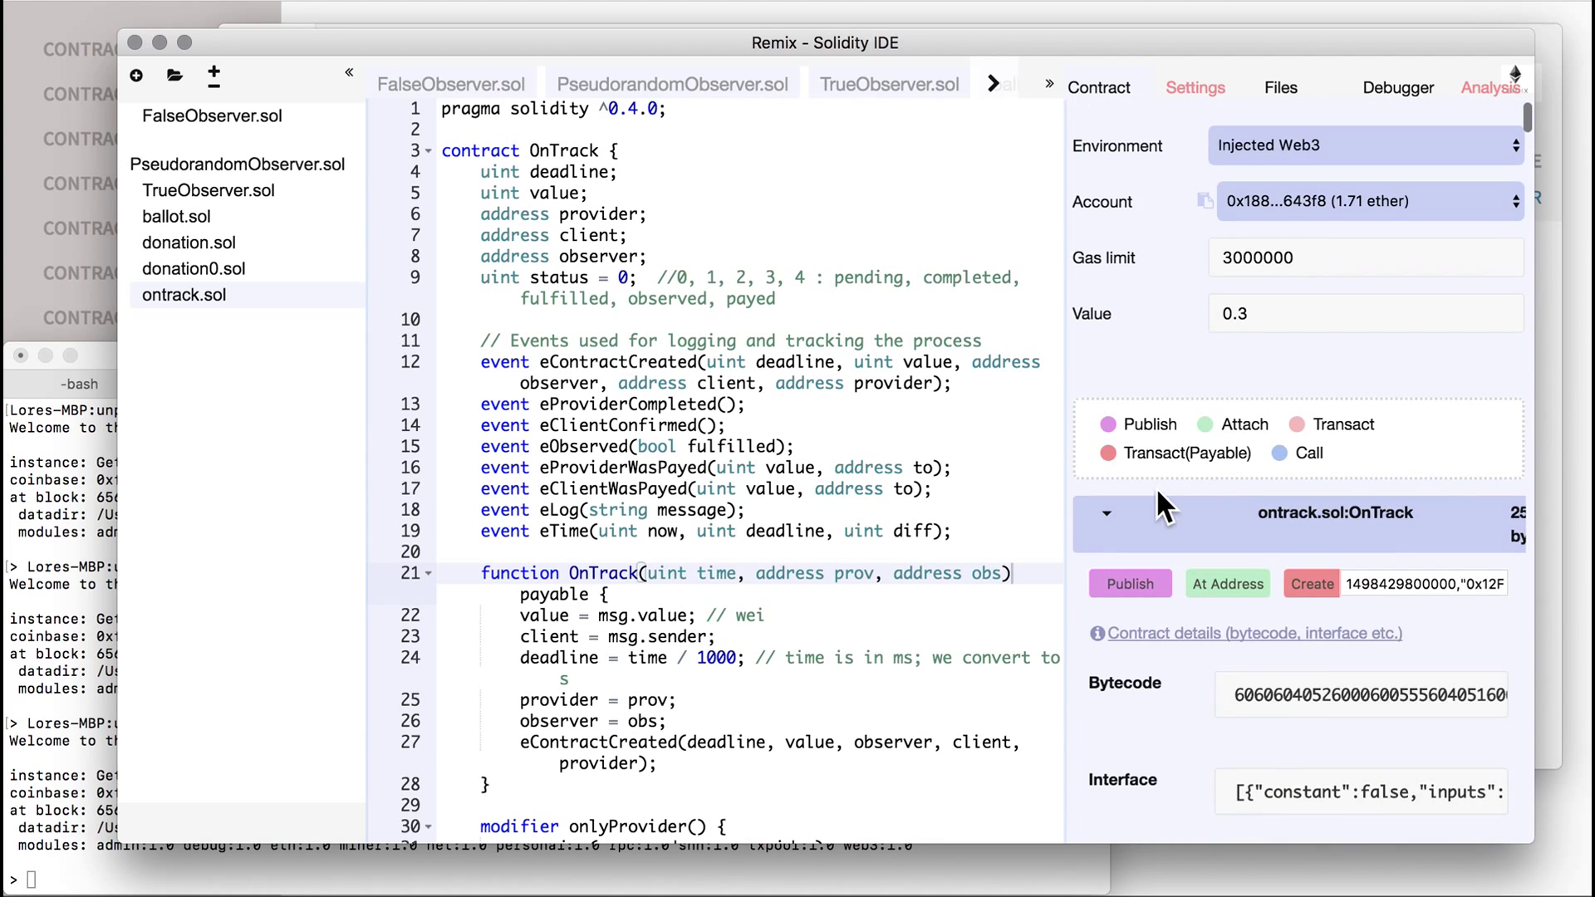
# Step: Hide contract details, create OnTrack, and confirm the 0.3-ether transaction in Mist
pyautogui.click(1309, 634)
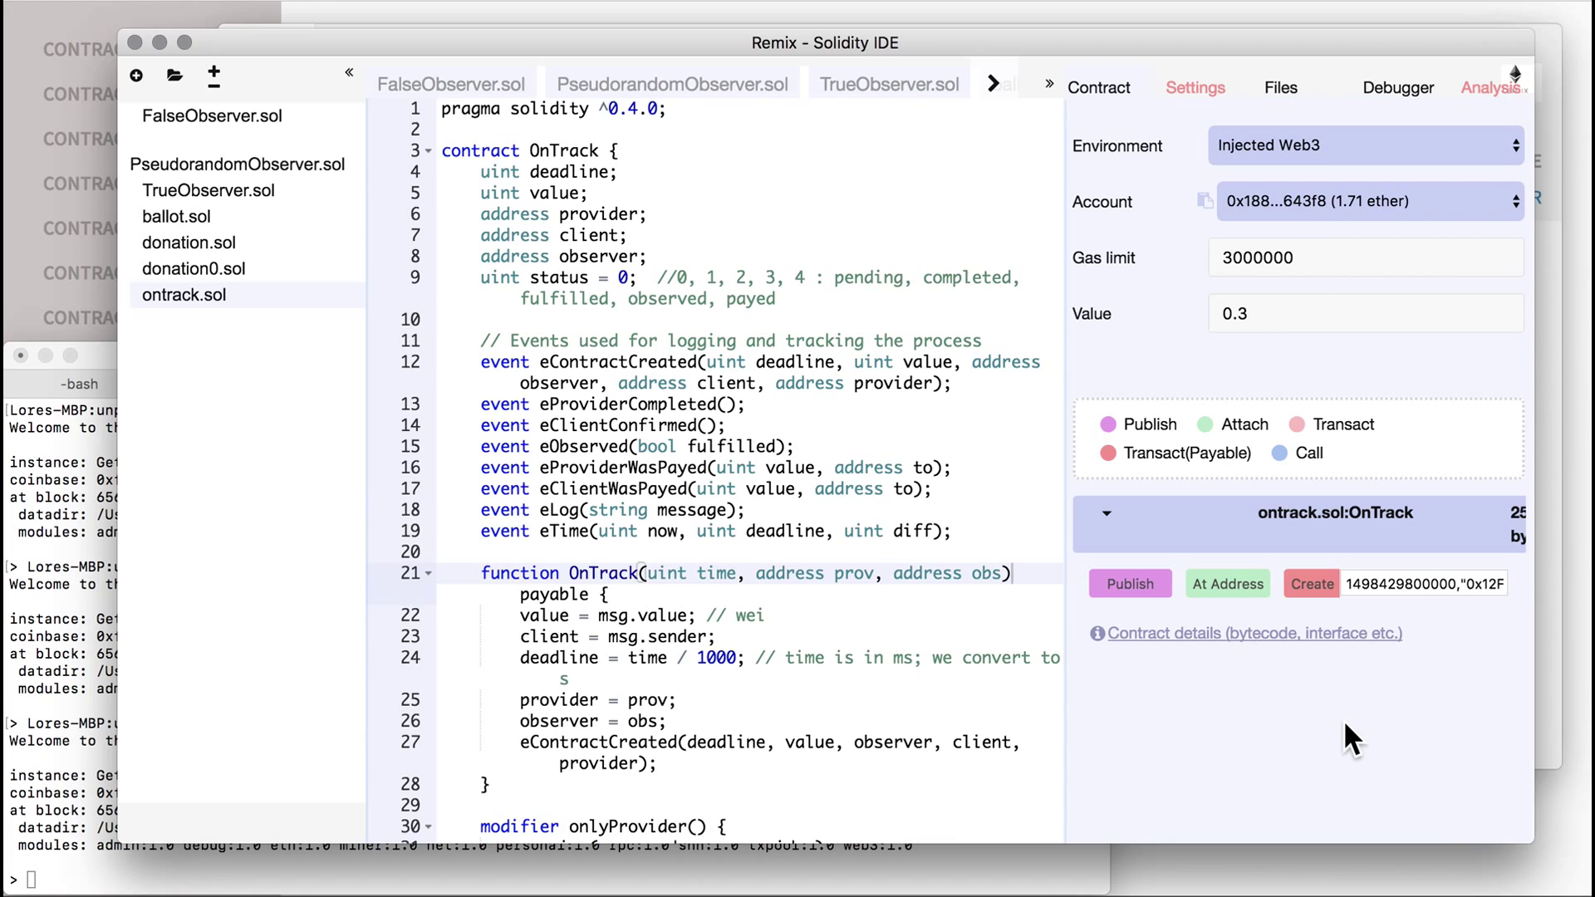
pyautogui.click(1312, 579)
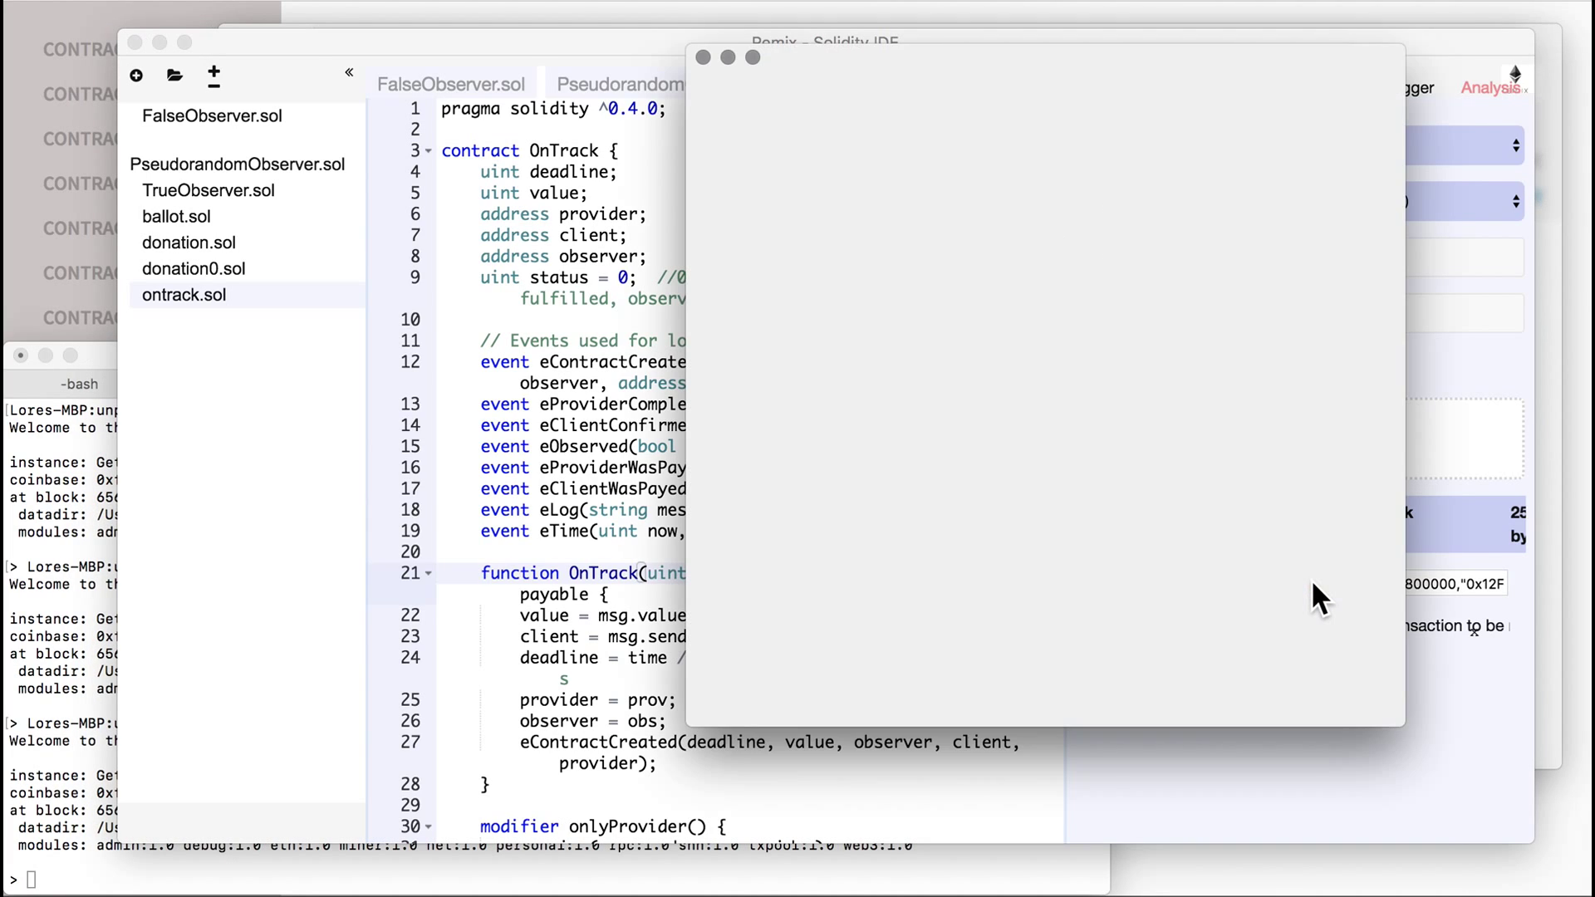
pyautogui.write('pa')
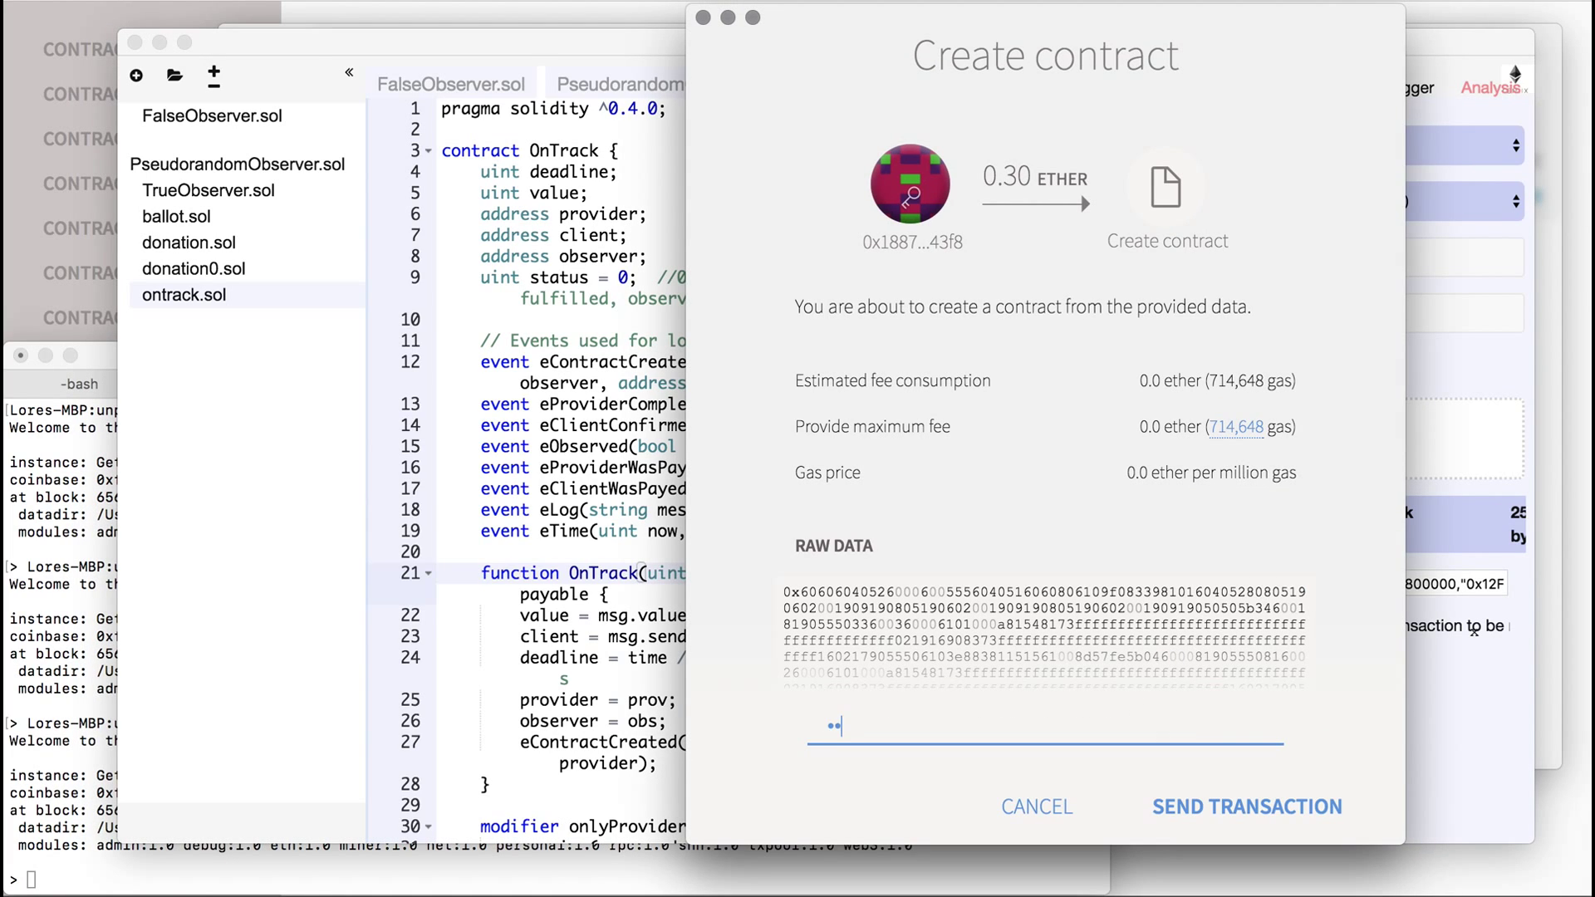
pyautogui.write('ssw')
pyautogui.press('Return')
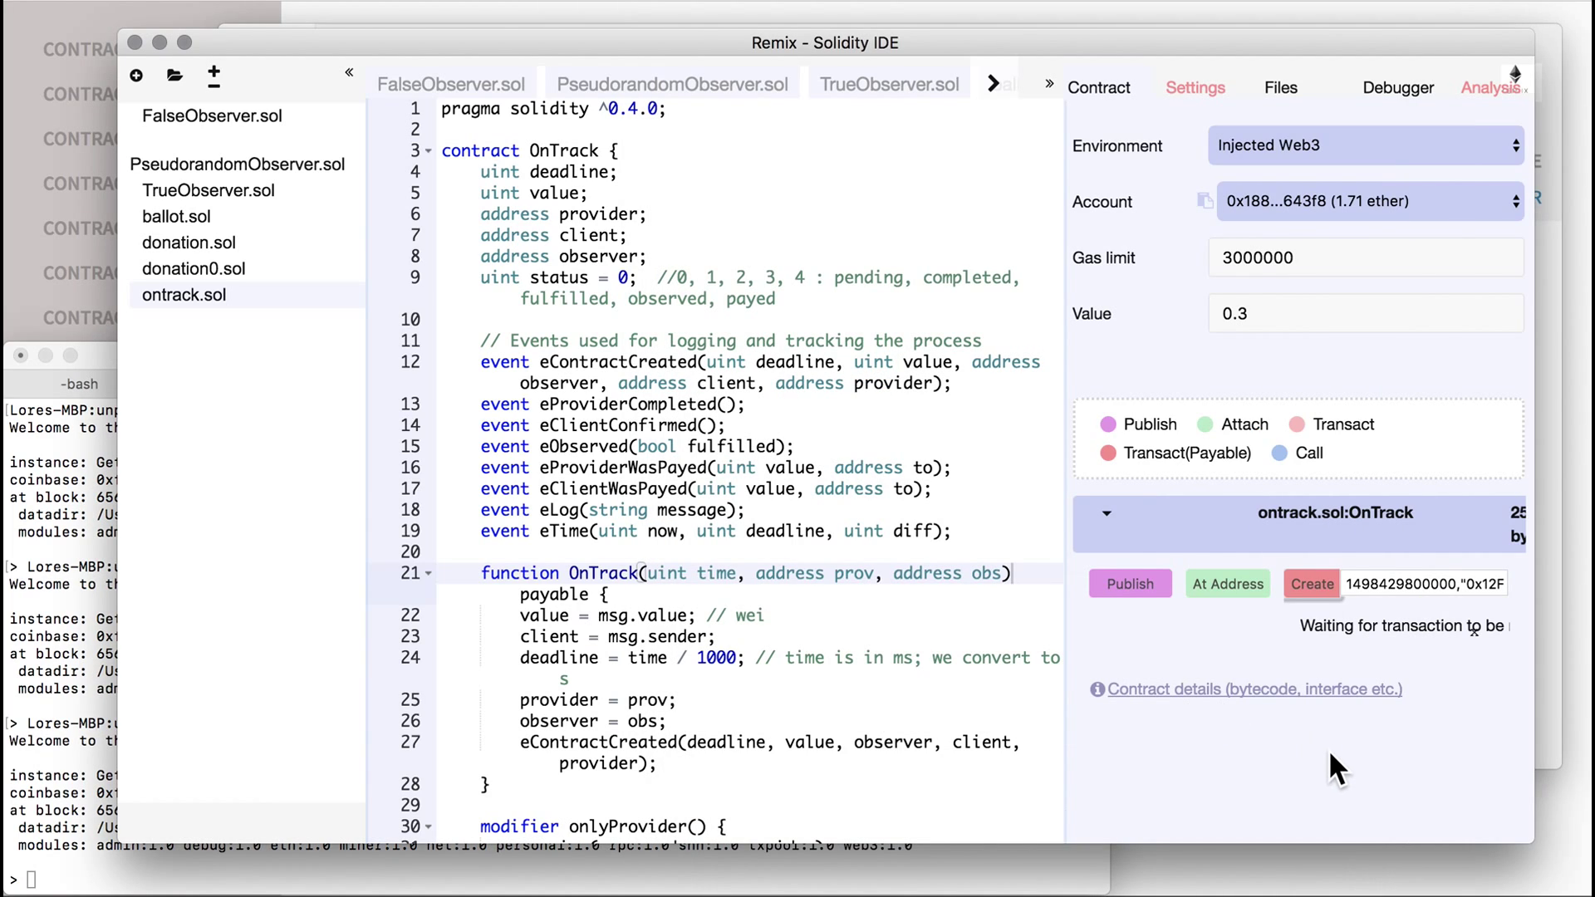
# Step: Run miner.start() then miner.stop() in the geth console to mine the OnTrack creation
pyautogui.click(65, 876)
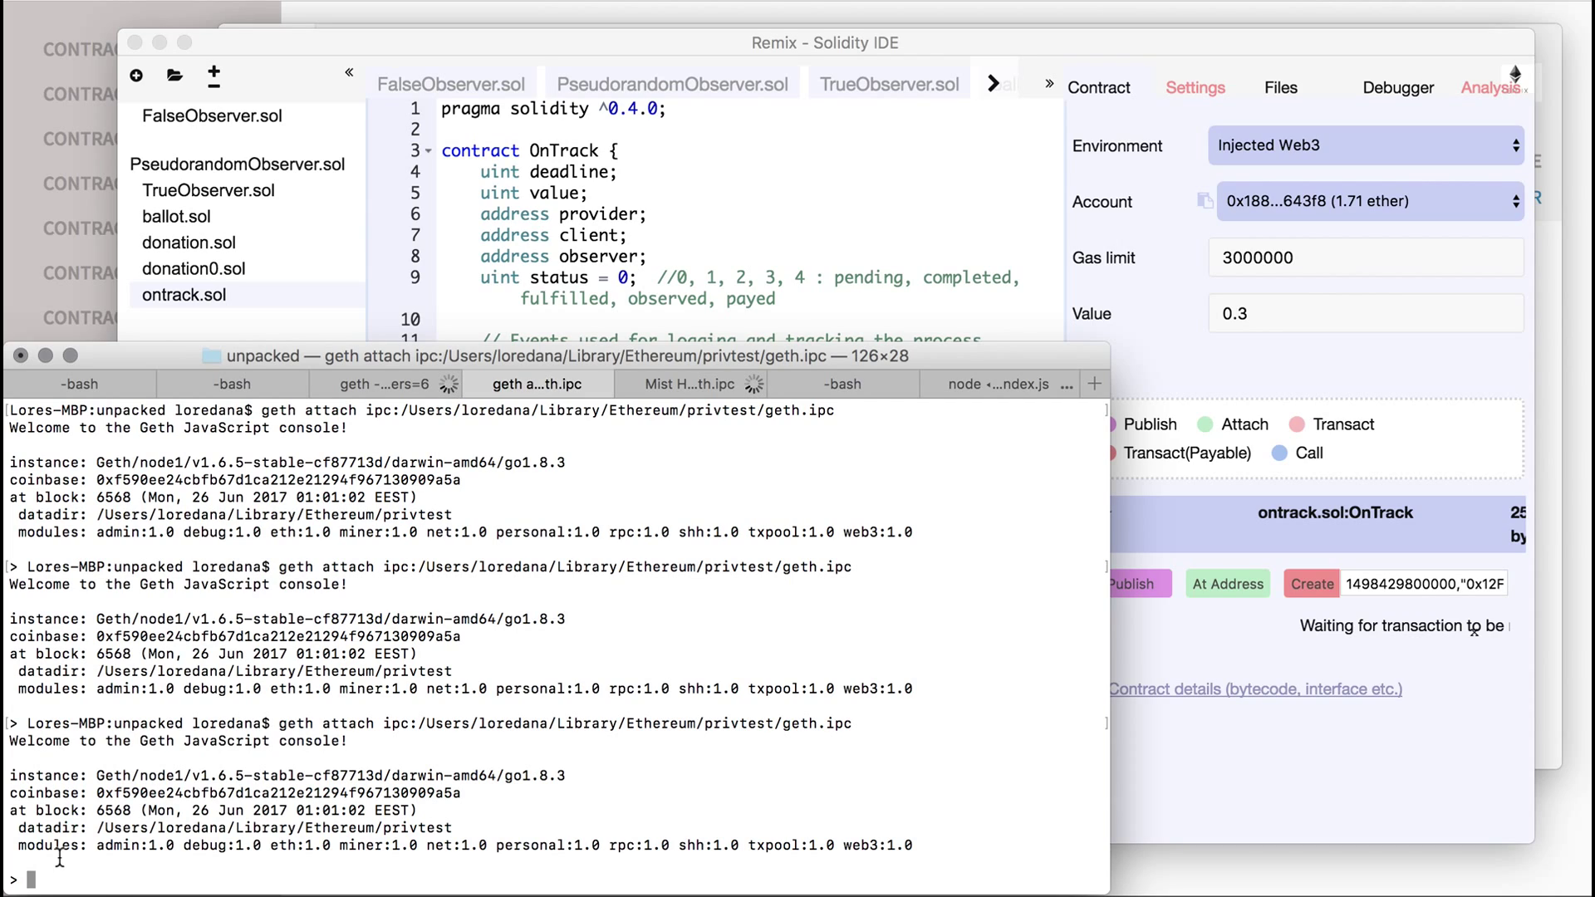
pyautogui.write('miner.start()')
pyautogui.press('Return')
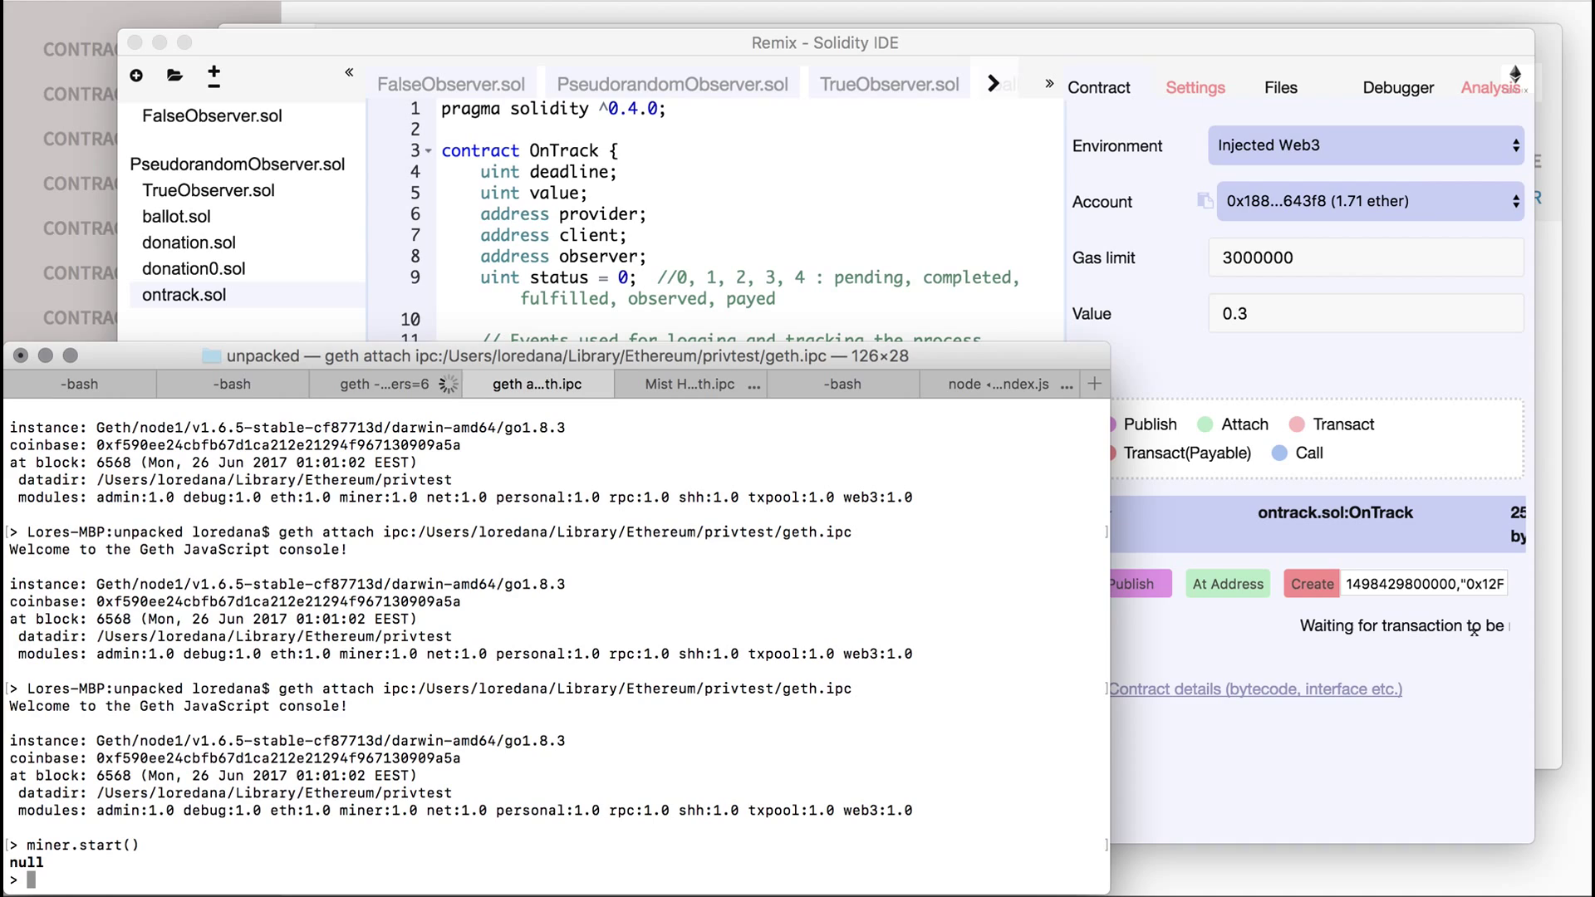
pyautogui.write('miner.stop()')
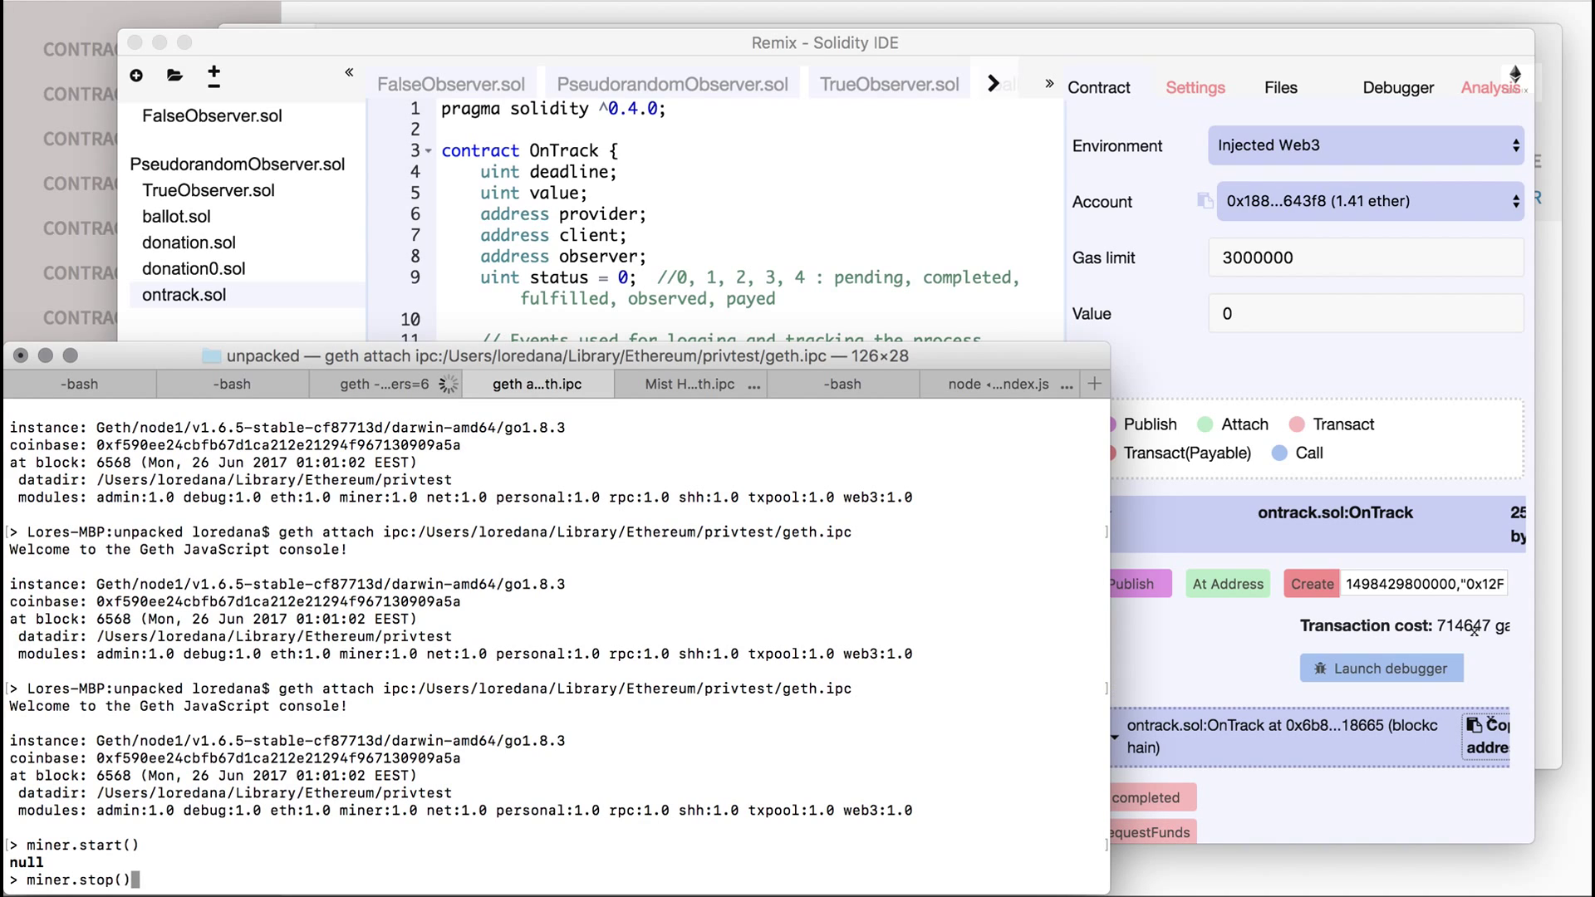
pyautogui.press('Return')
pyautogui.click(1264, 807)
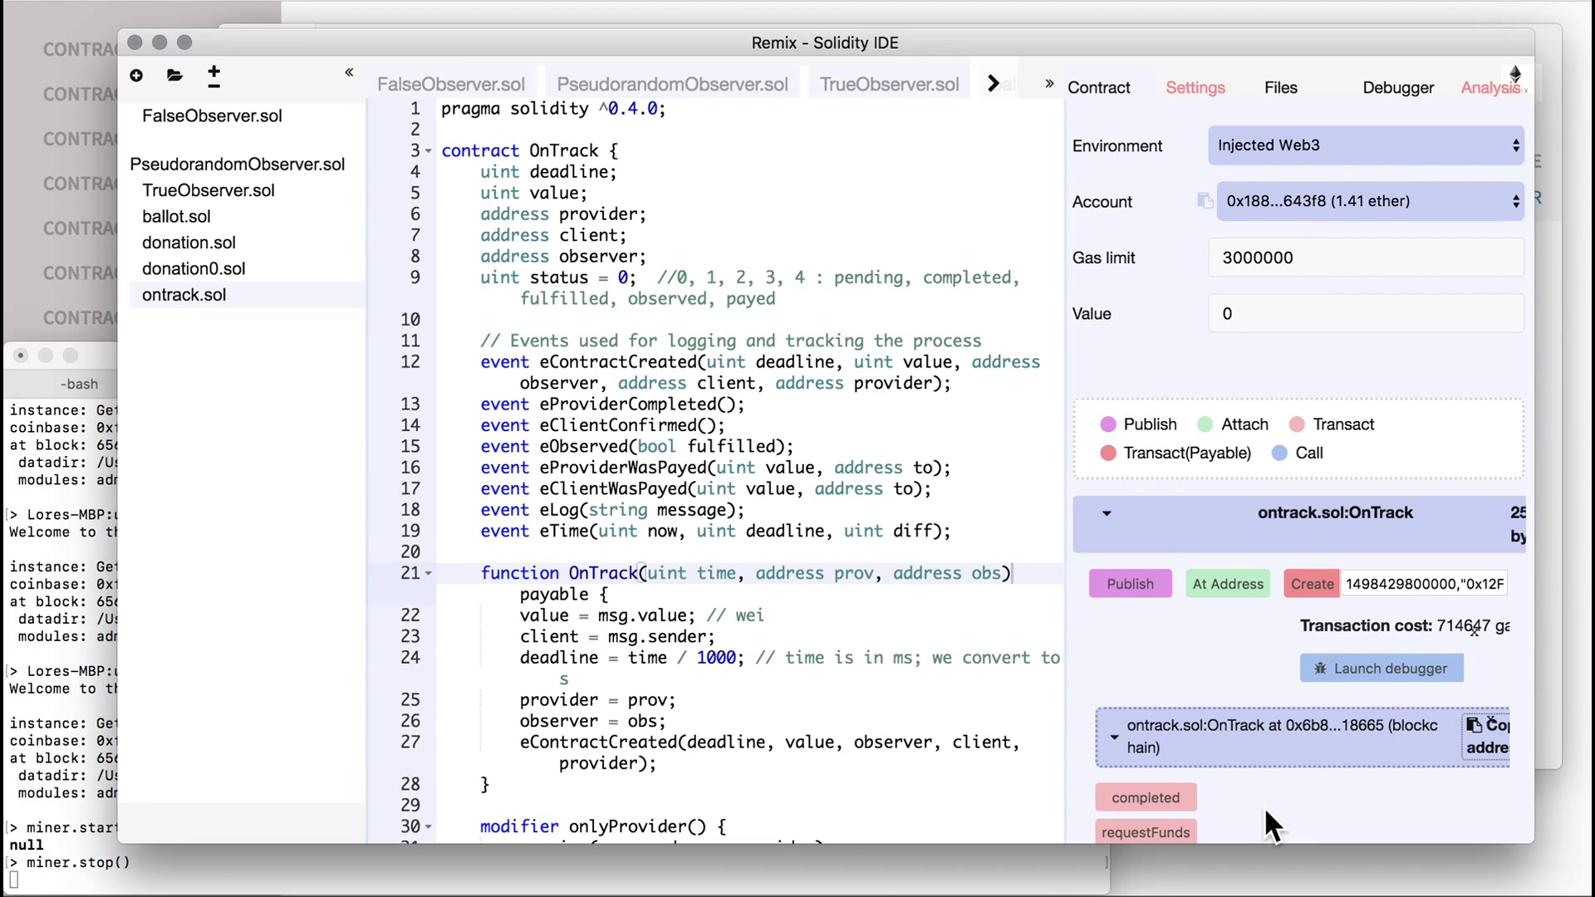
pyautogui.scroll(-5, 1263, 806)
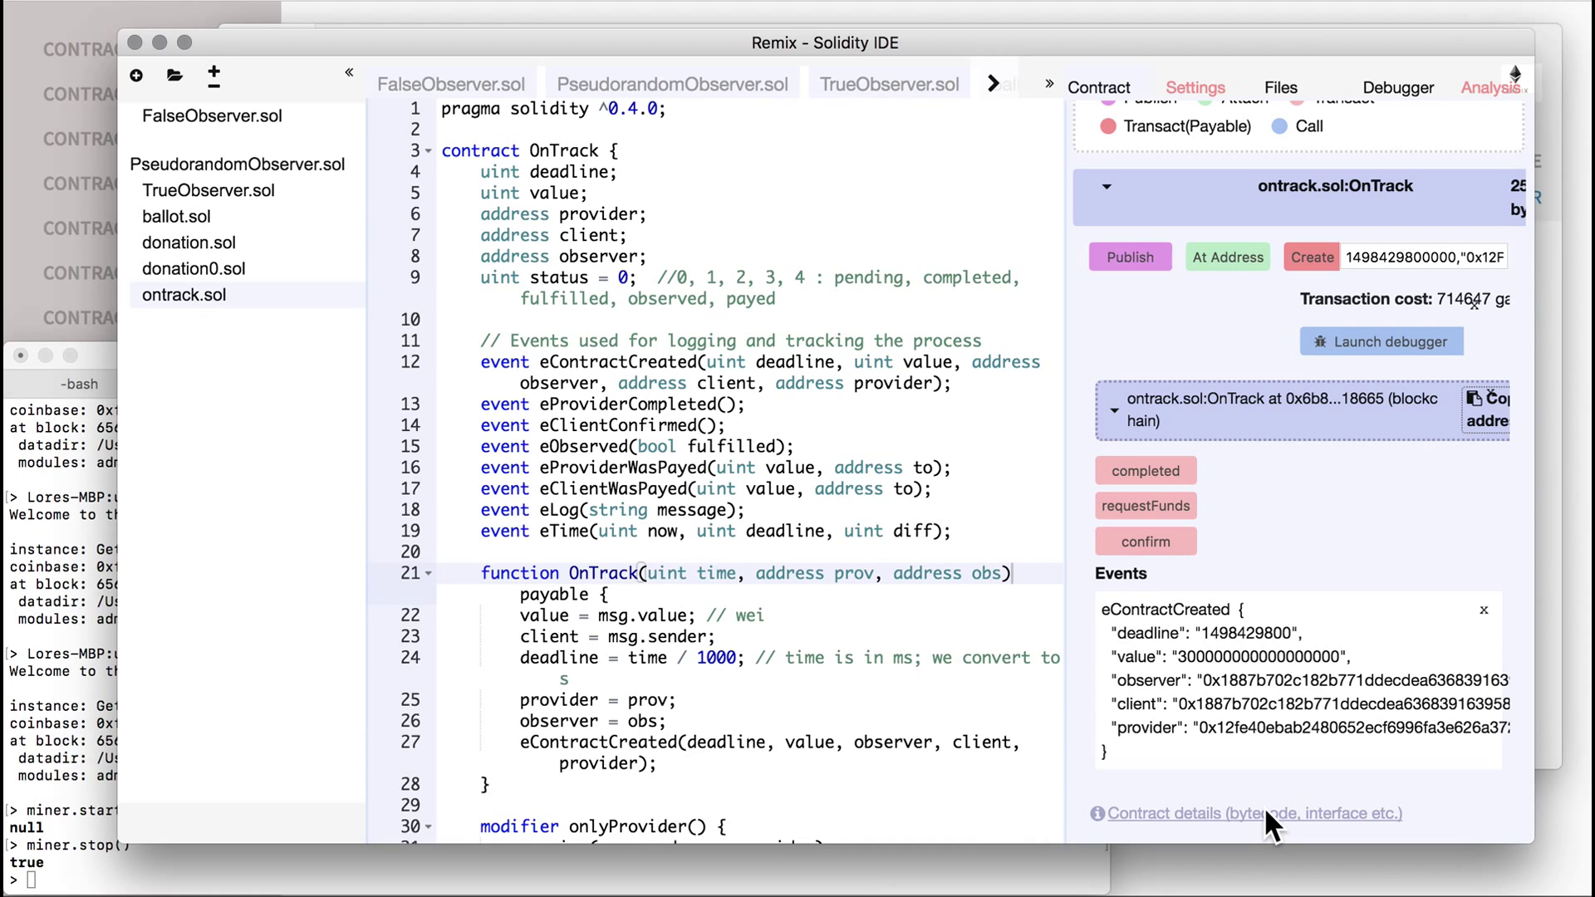
pyautogui.scroll(5, 1325, 621)
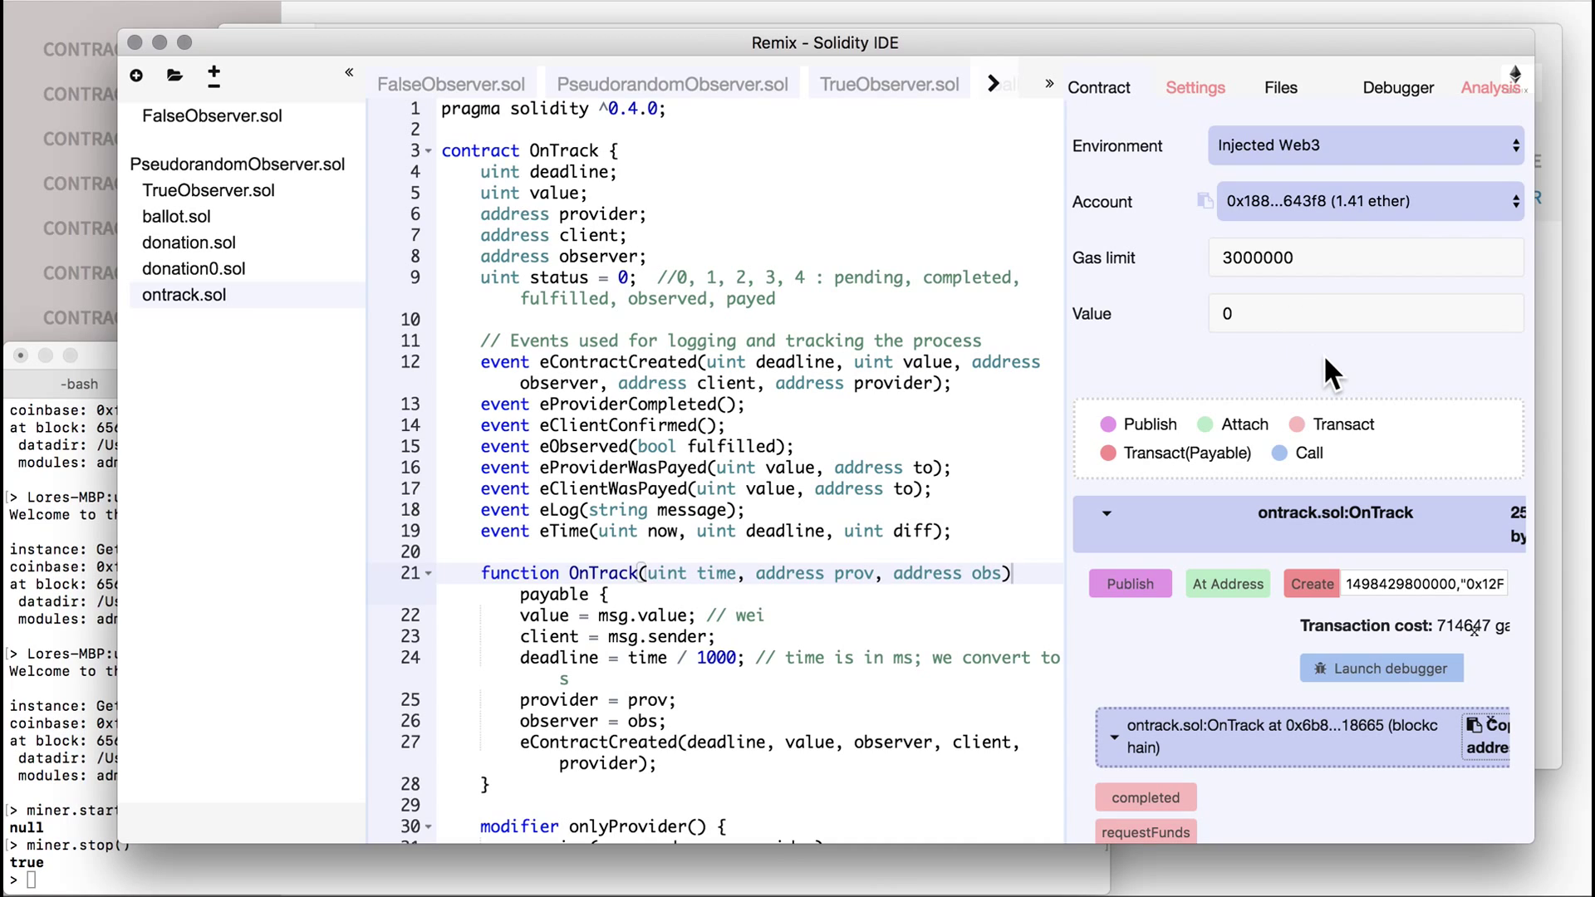
pyautogui.scroll(-3, 1323, 355)
pyautogui.scroll(3, 1324, 354)
# Step: Call confirm from the 1.23-ether account, dismiss the gas-limit error, and inspect onlyClient
pyautogui.click(1371, 201)
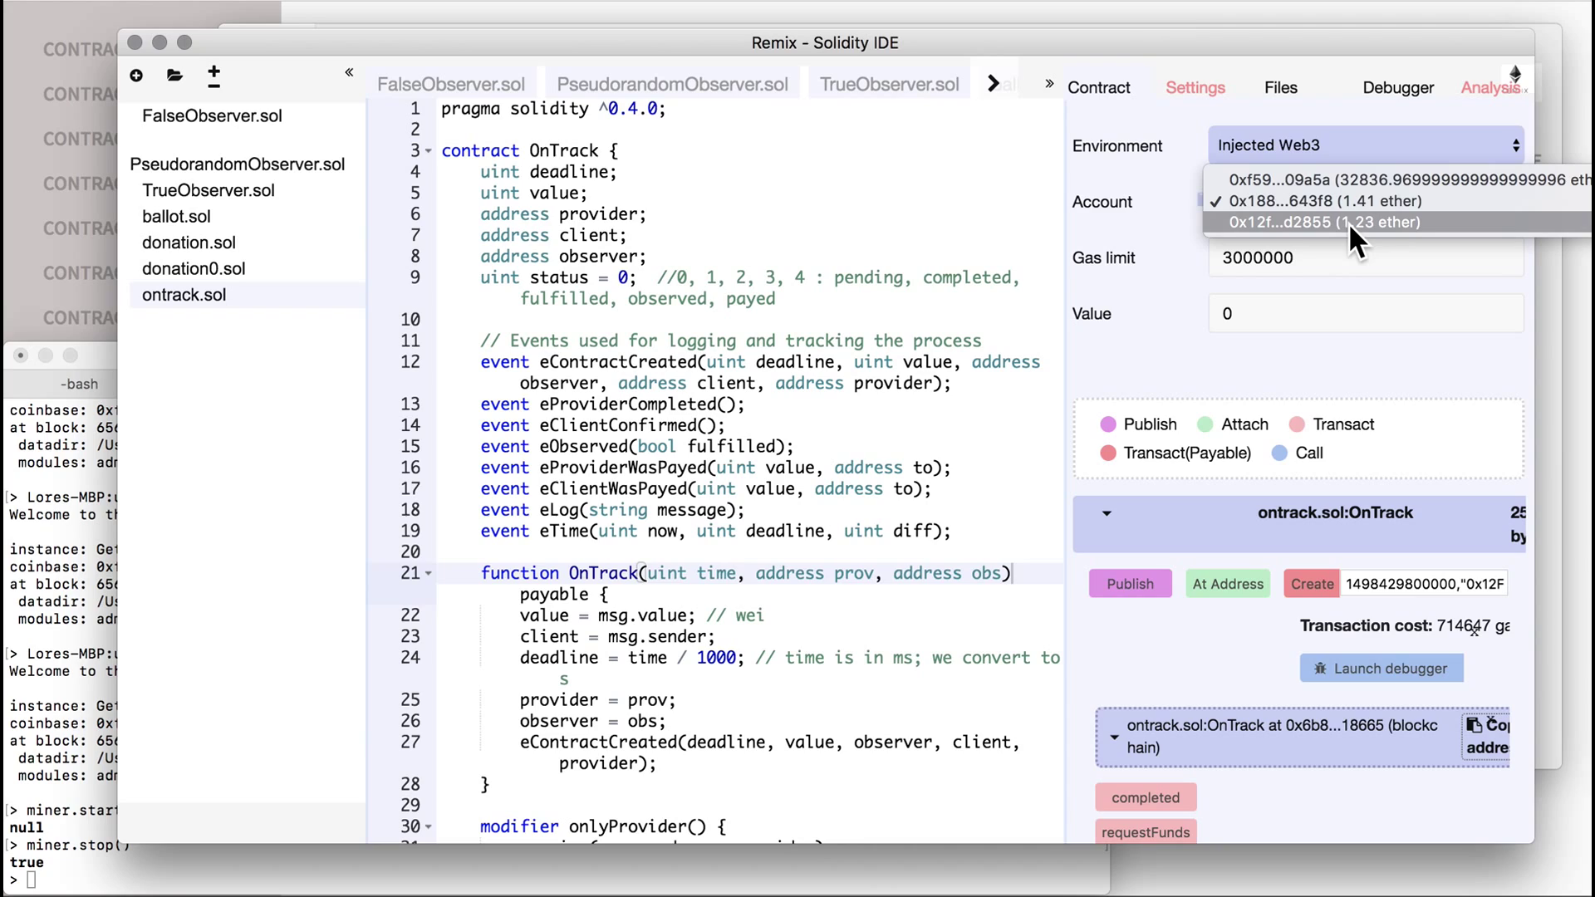
pyautogui.click(1348, 223)
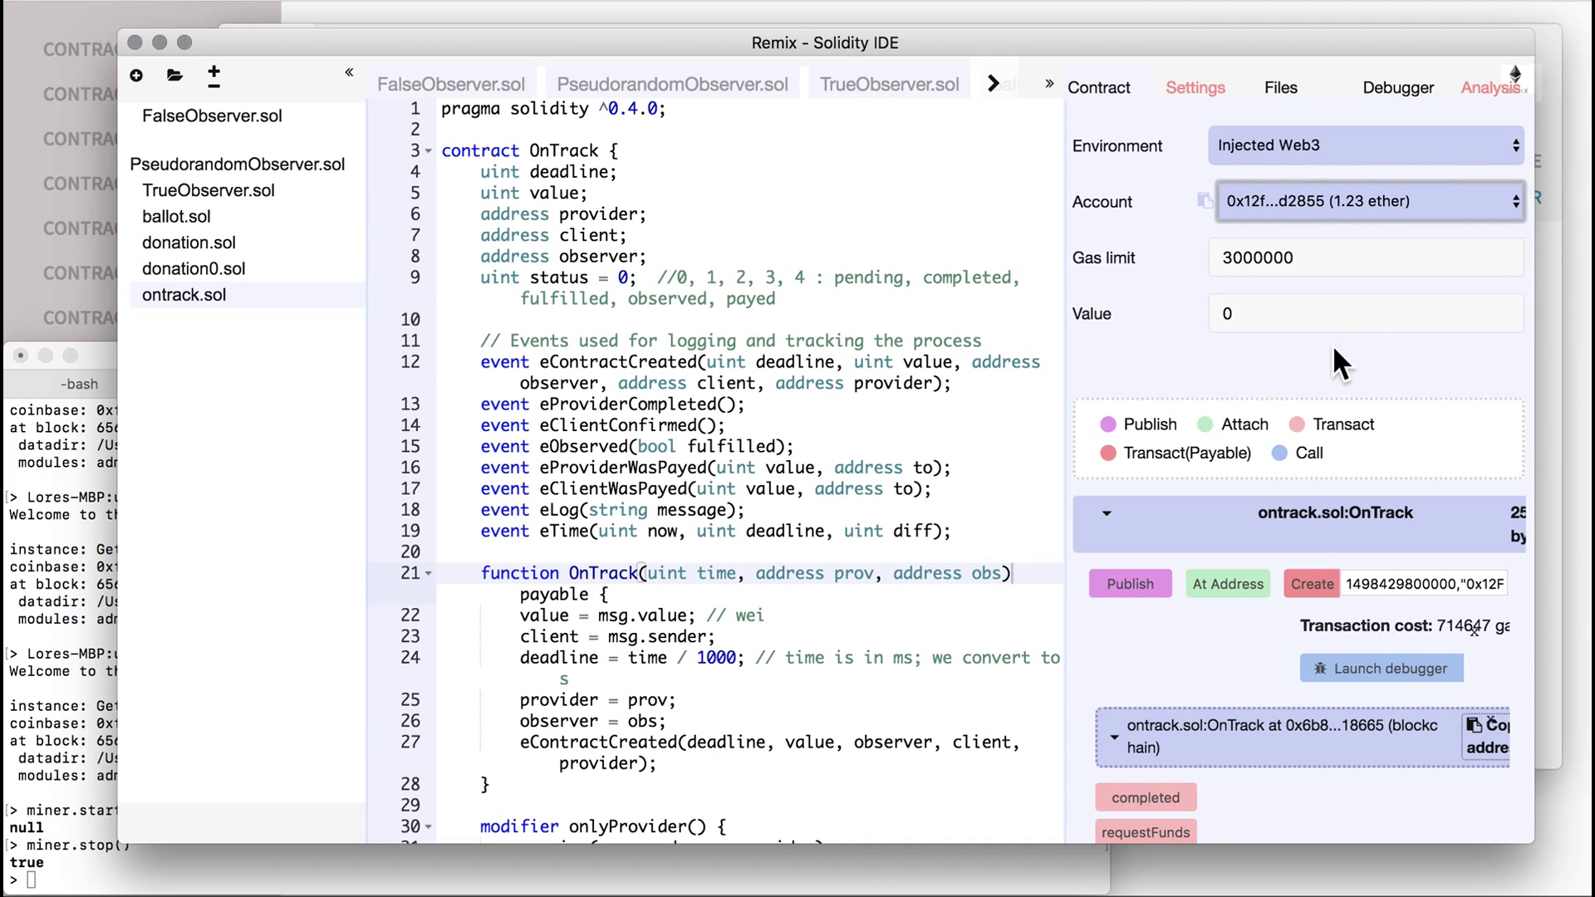
pyautogui.scroll(-5, 1322, 365)
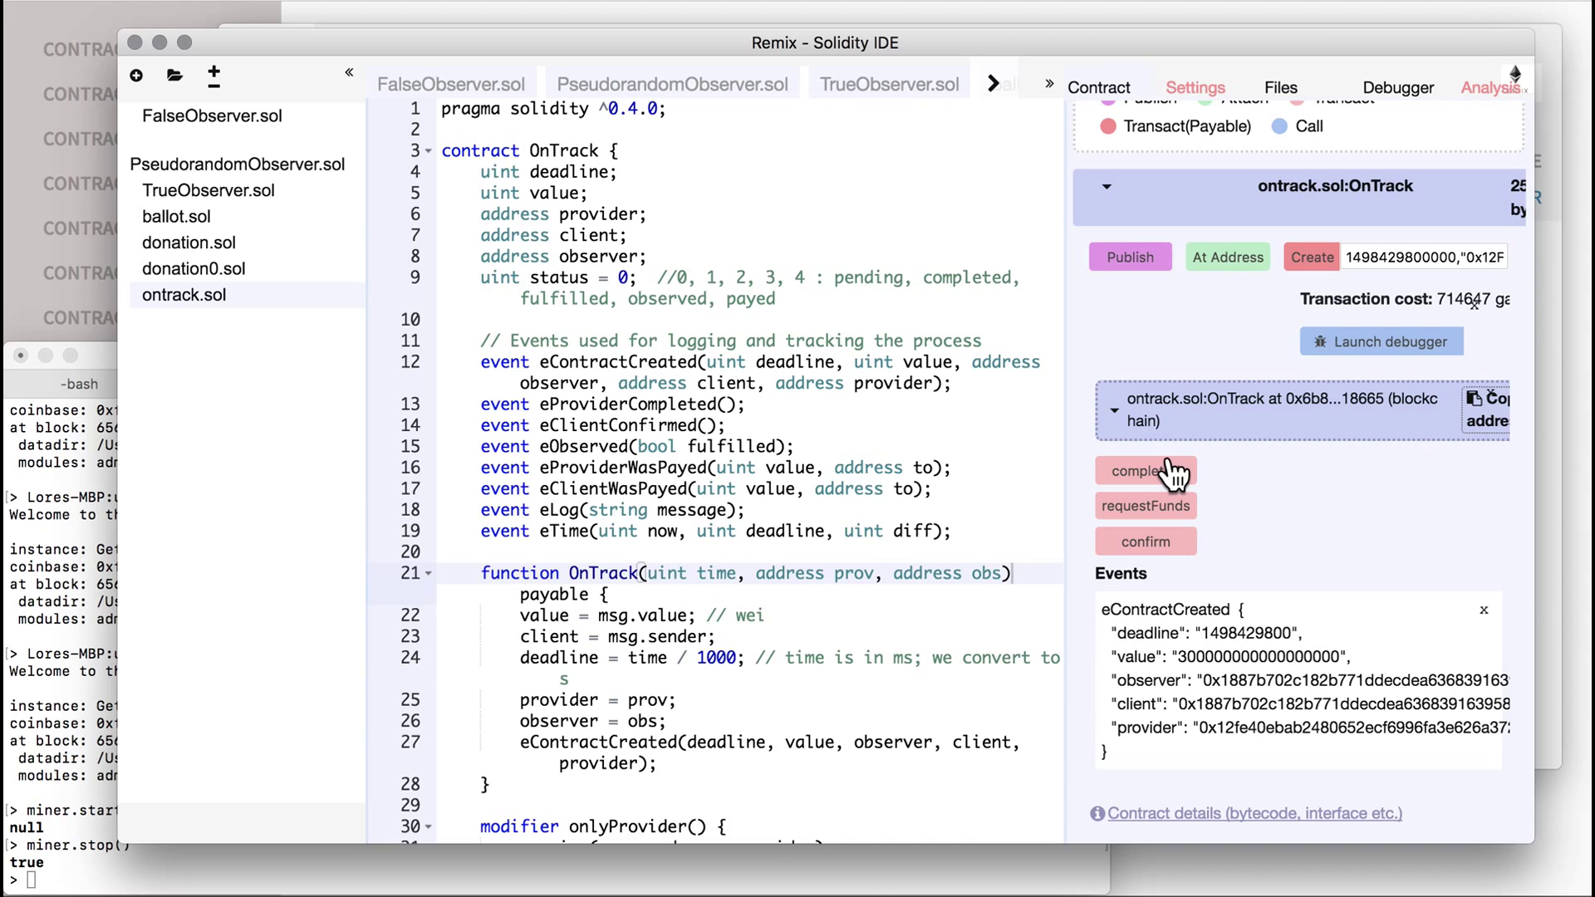
pyautogui.click(1146, 542)
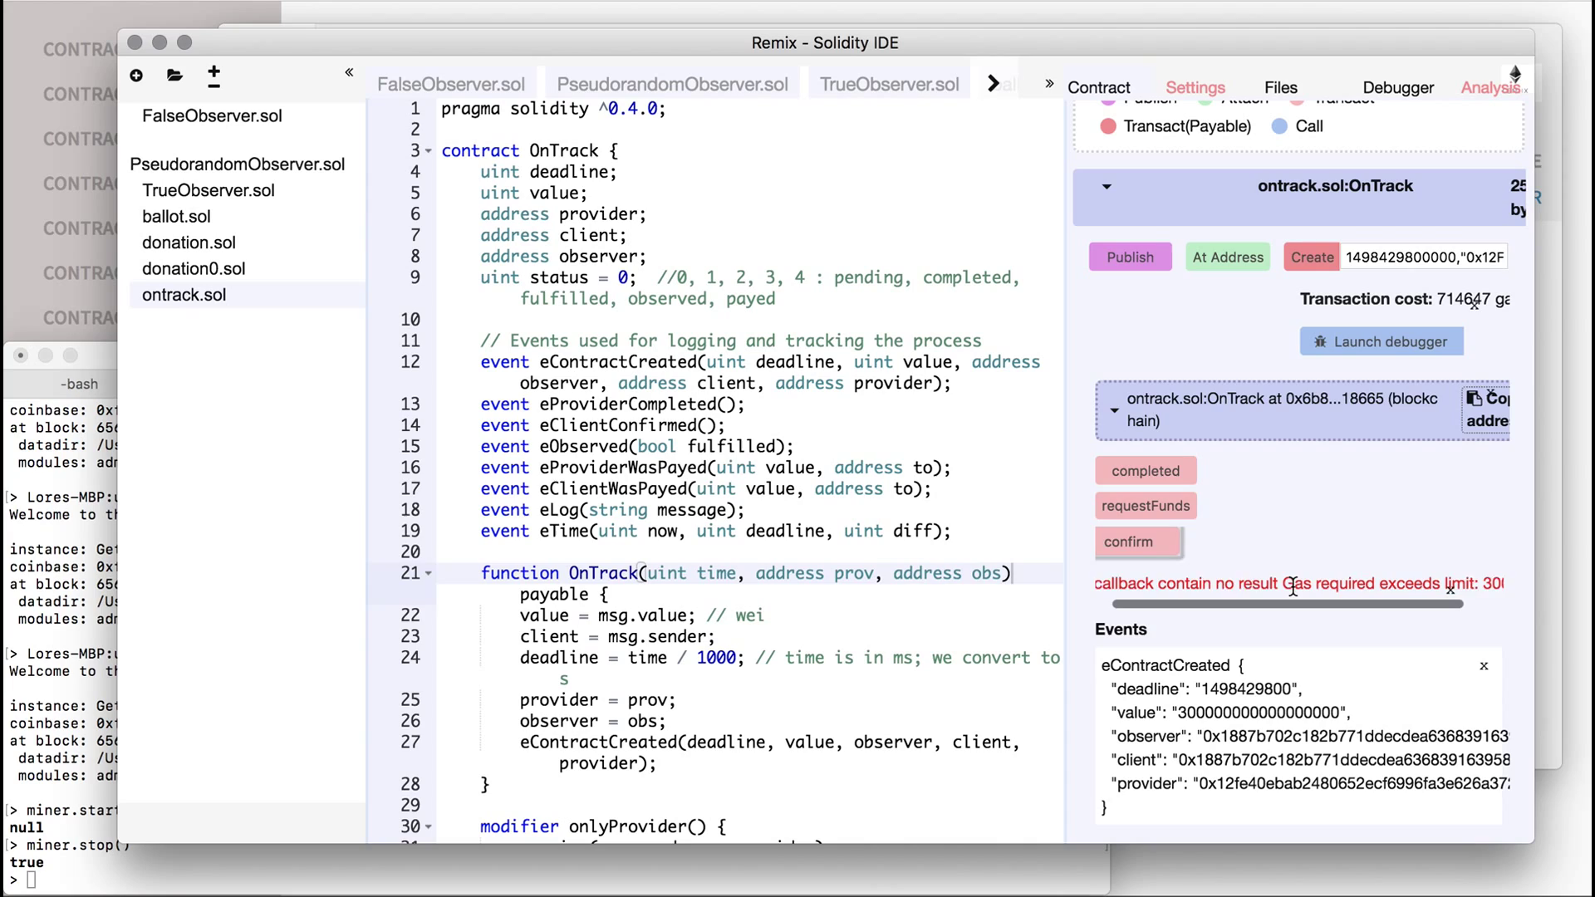
pyautogui.hscroll(2, 1294, 587)
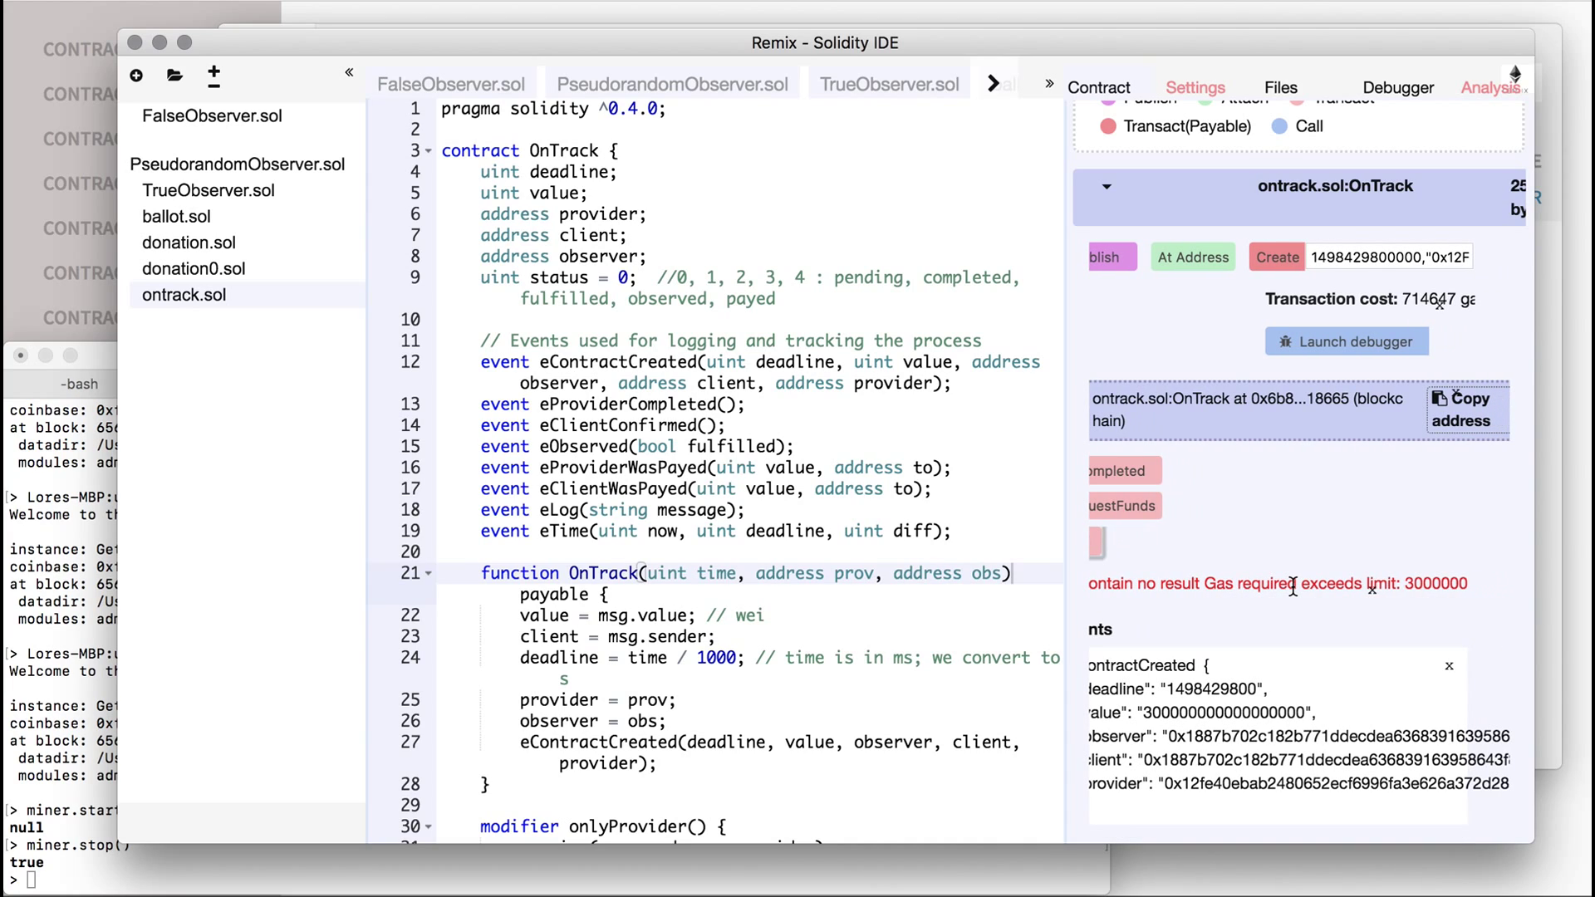
pyautogui.hscroll(-2, 1294, 586)
pyautogui.hscroll(1, 1293, 587)
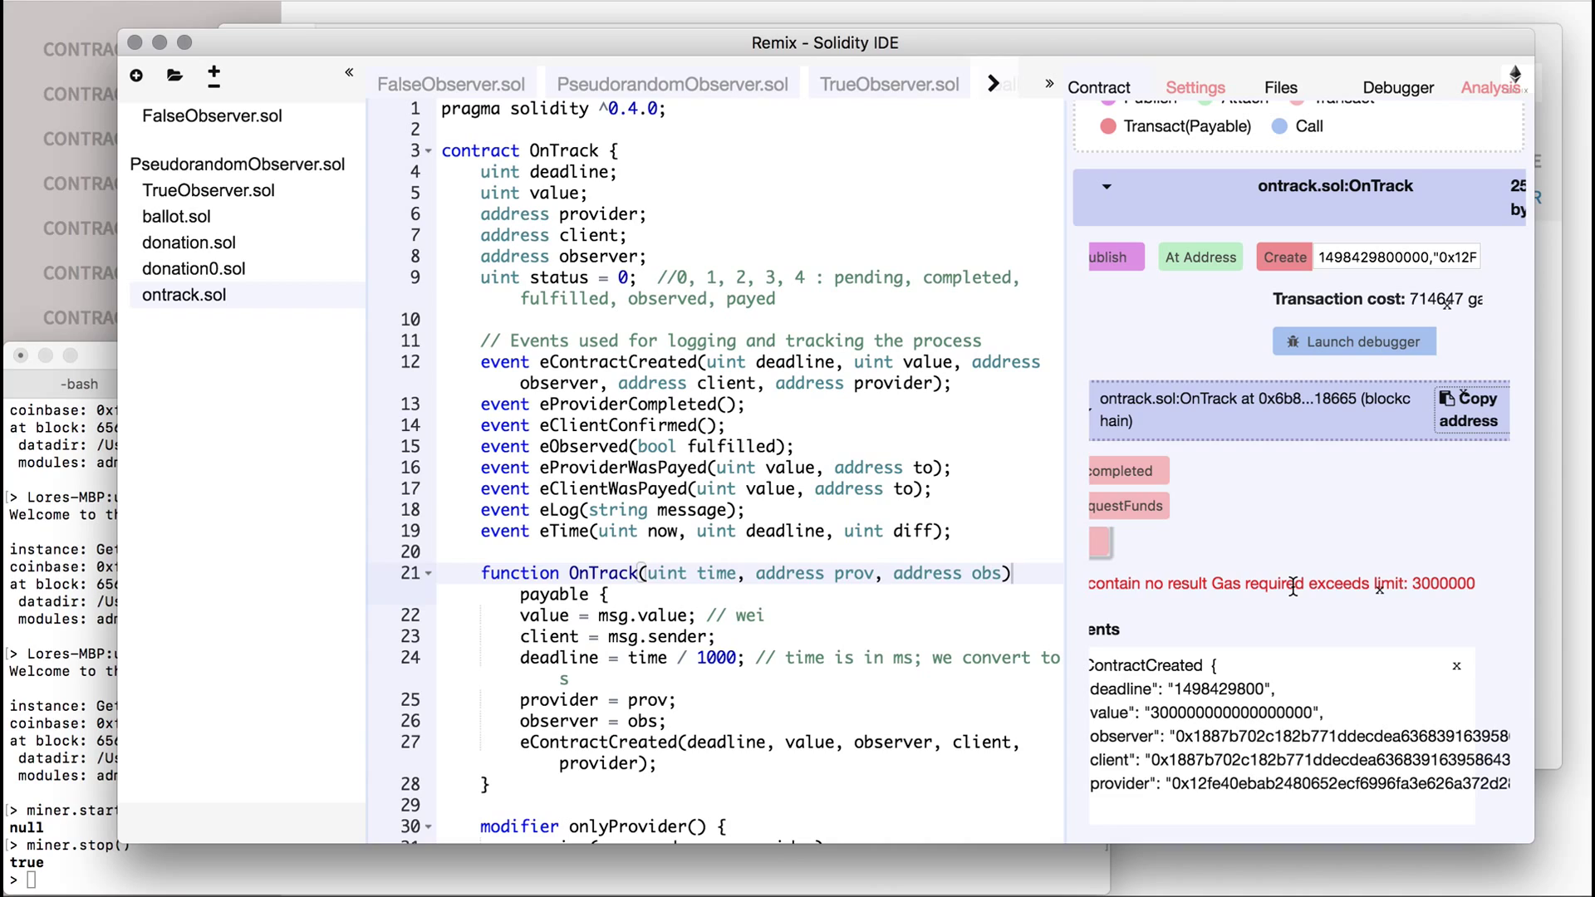
pyautogui.hscroll(-3, 1294, 587)
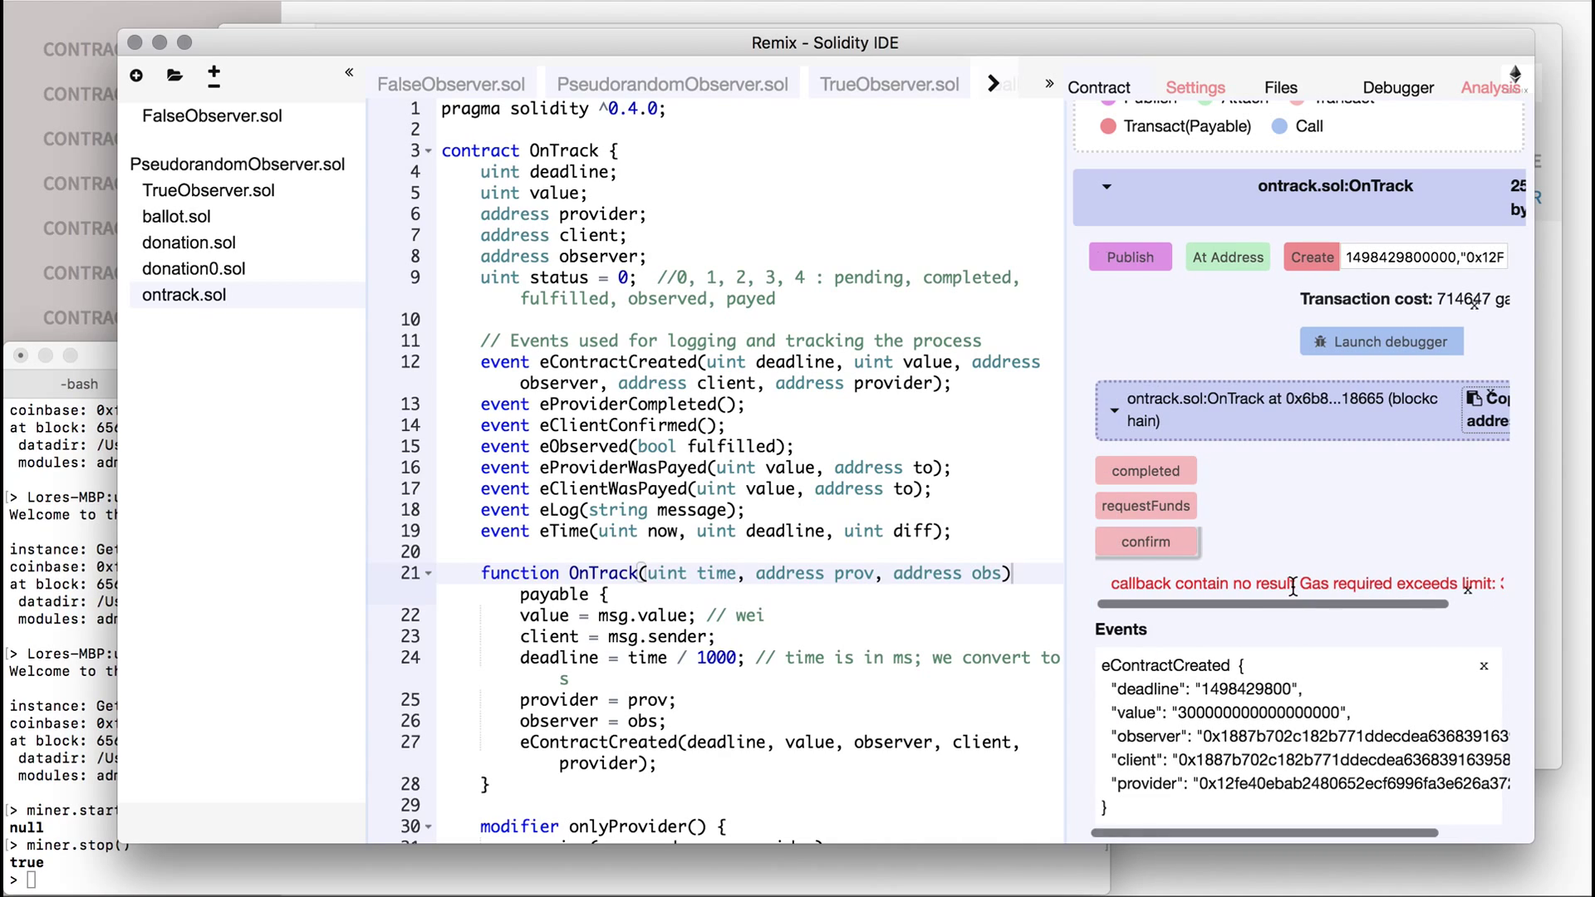
pyautogui.click(1465, 587)
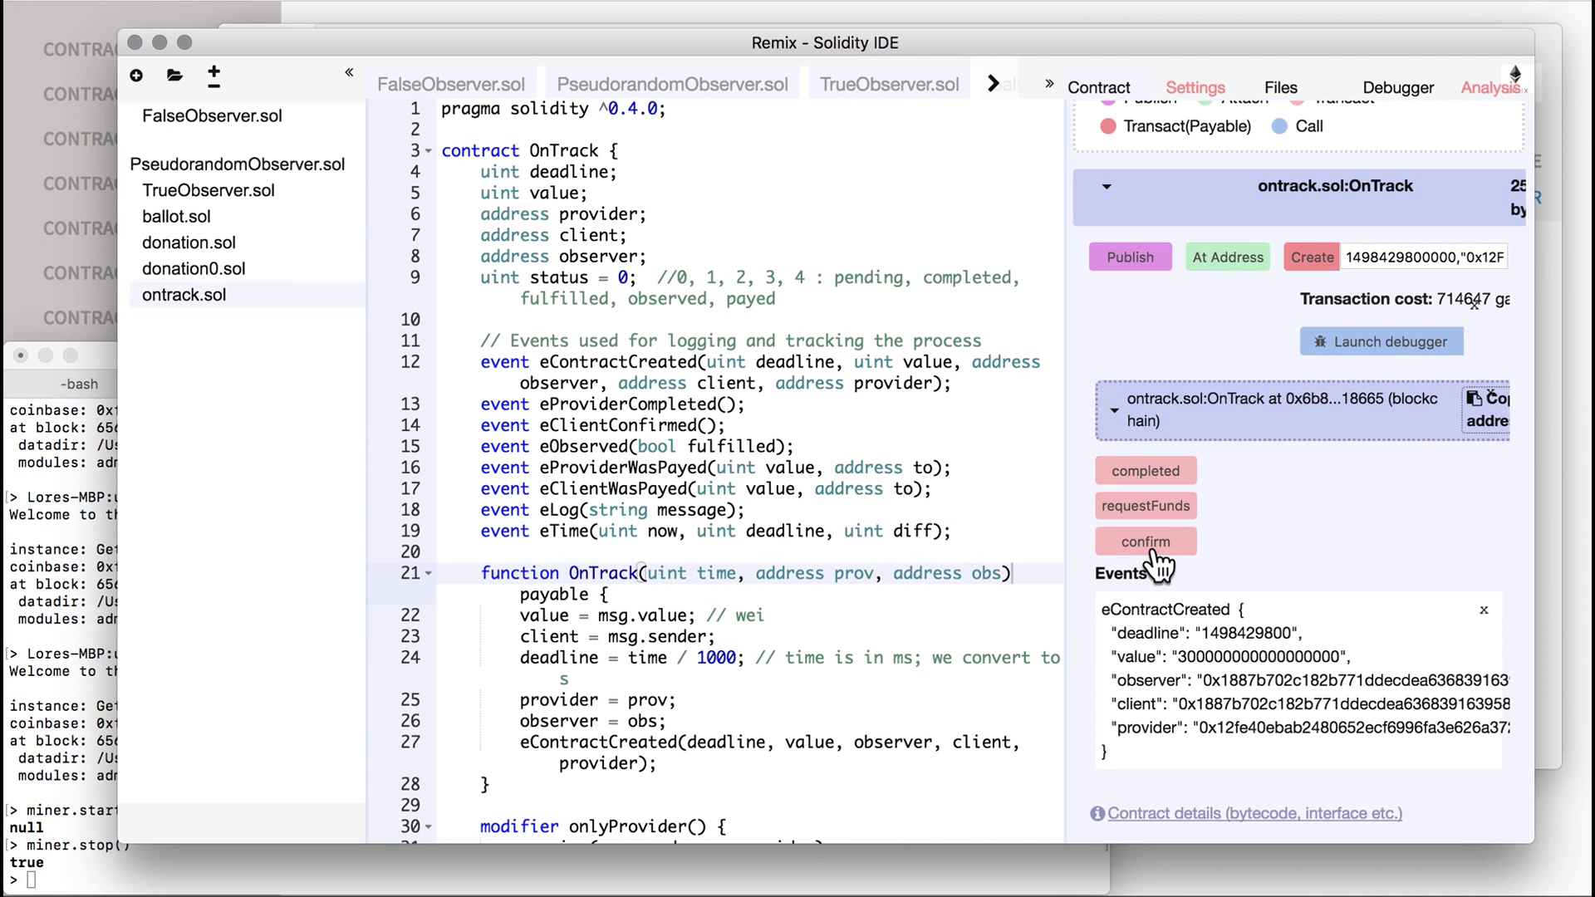
pyautogui.scroll(-10, 788, 527)
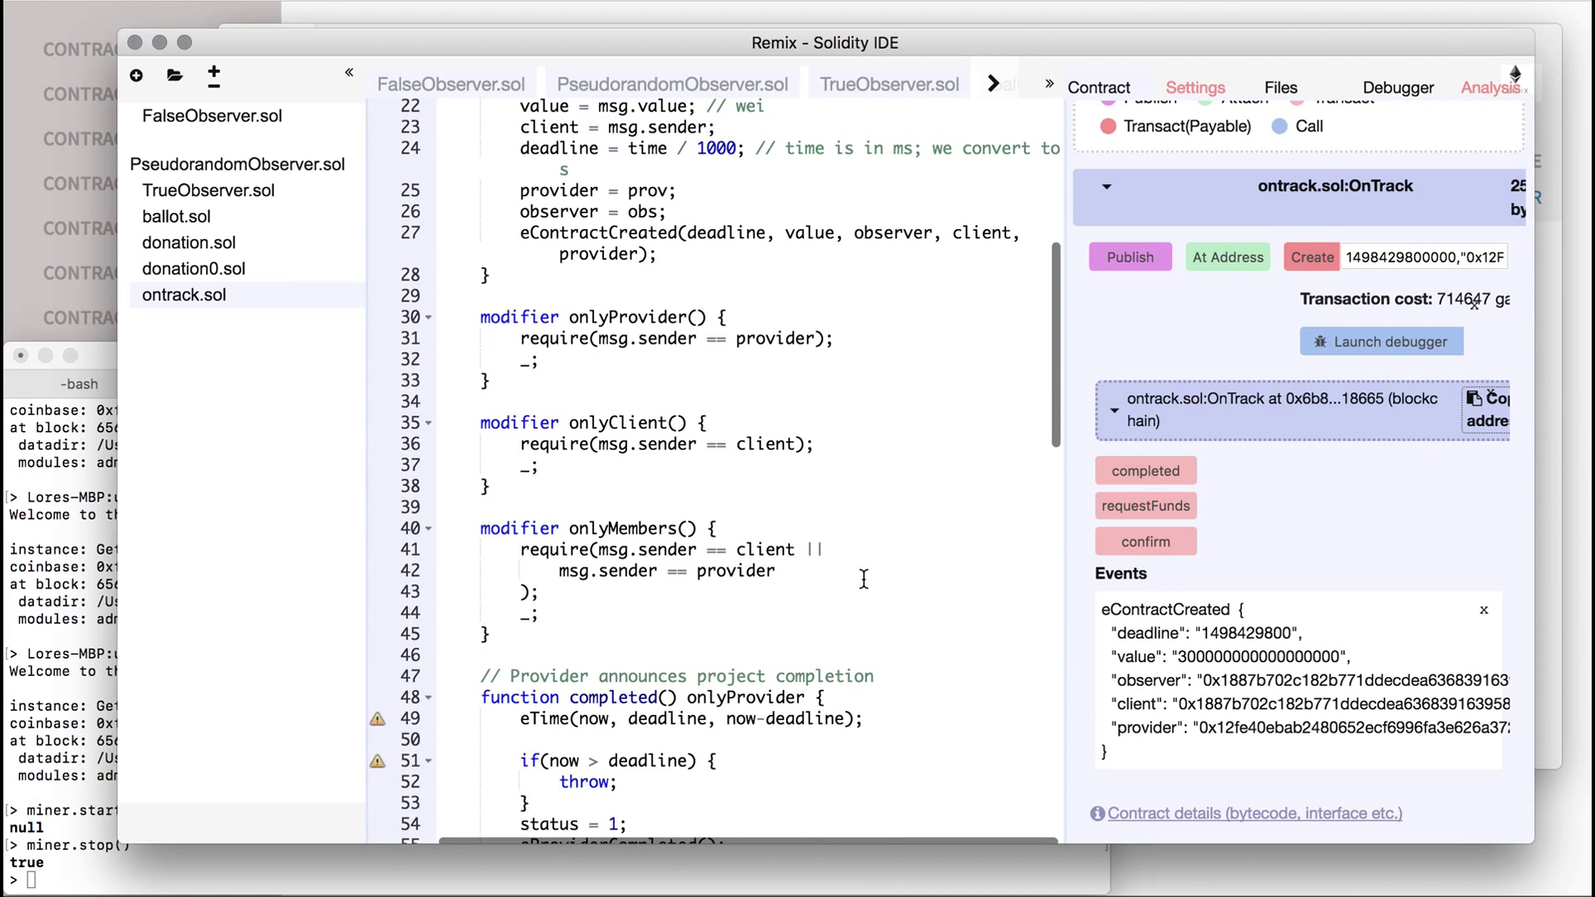
pyautogui.scroll(-8, 788, 527)
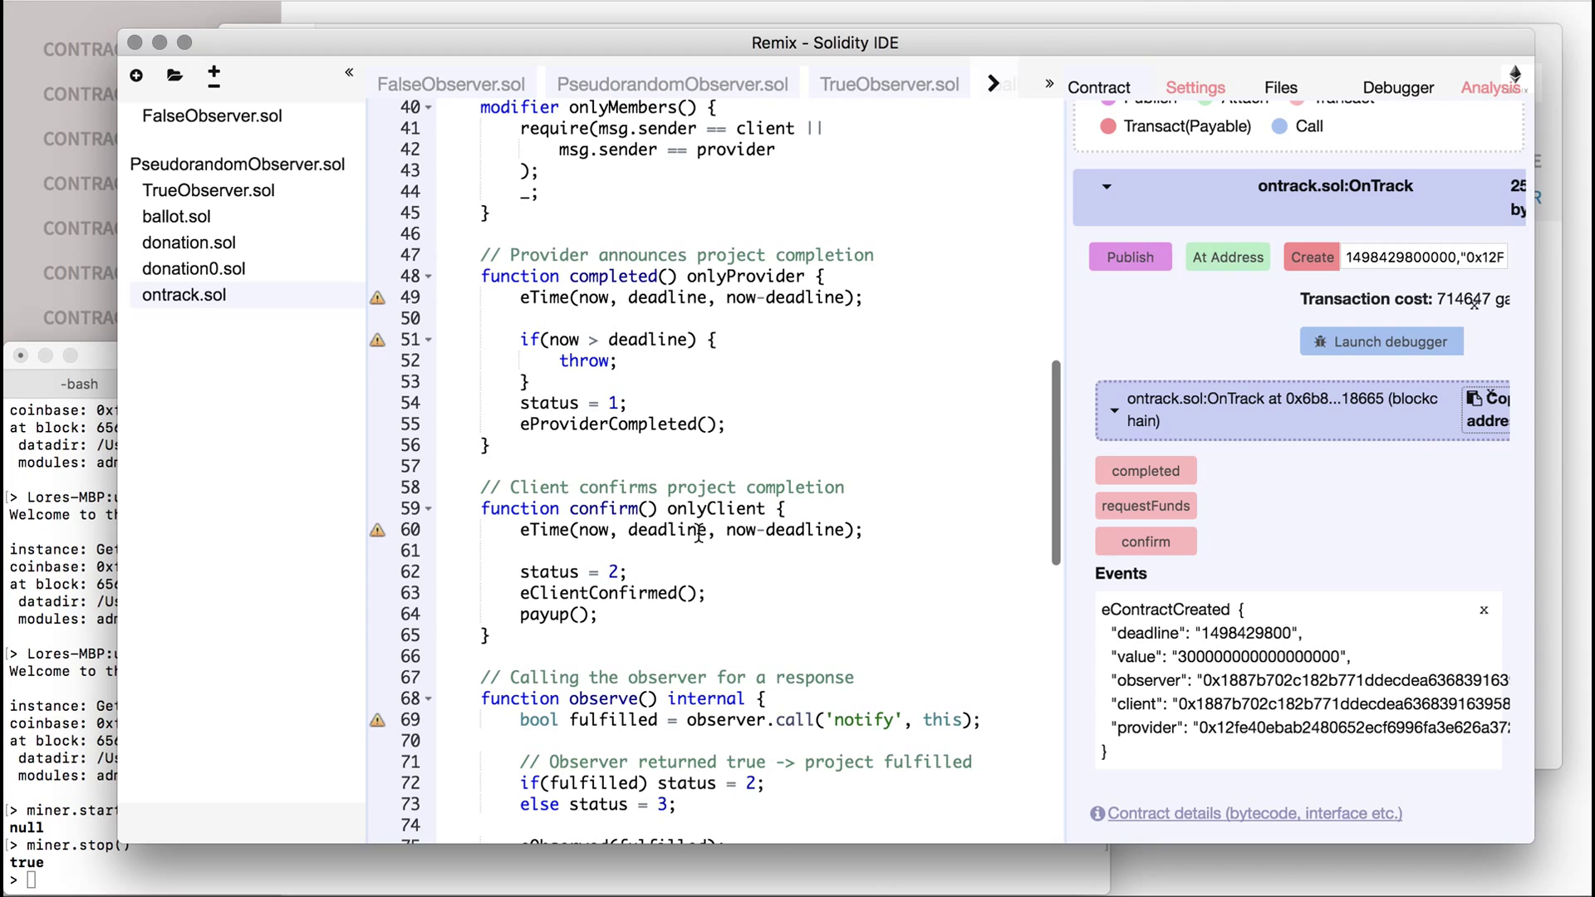
pyautogui.click(712, 510)
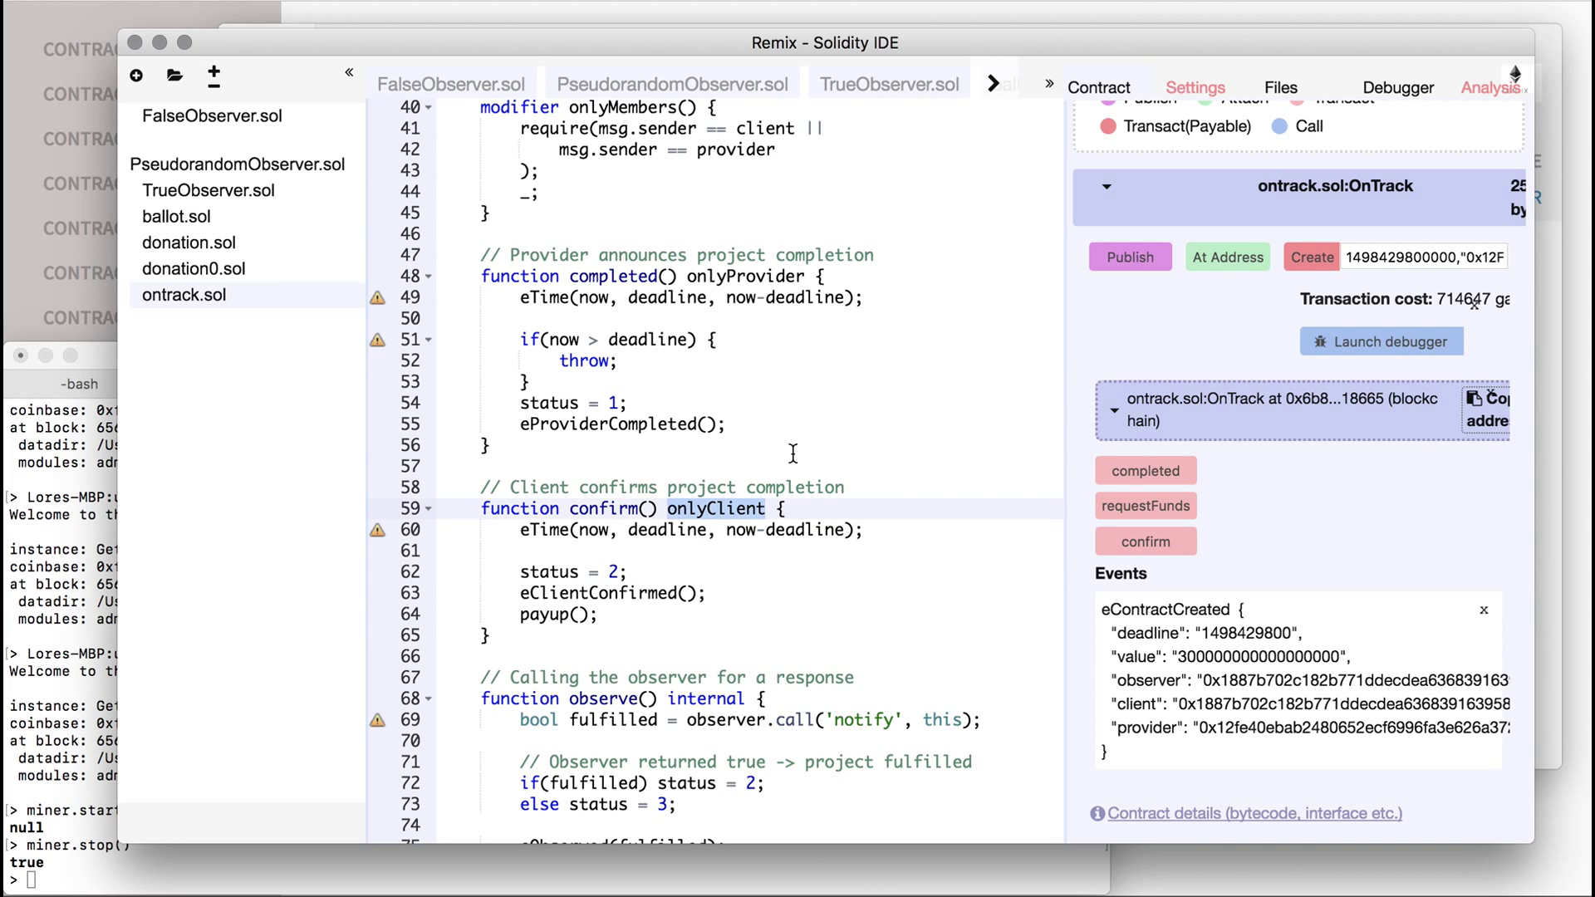
pyautogui.scroll(15, 712, 509)
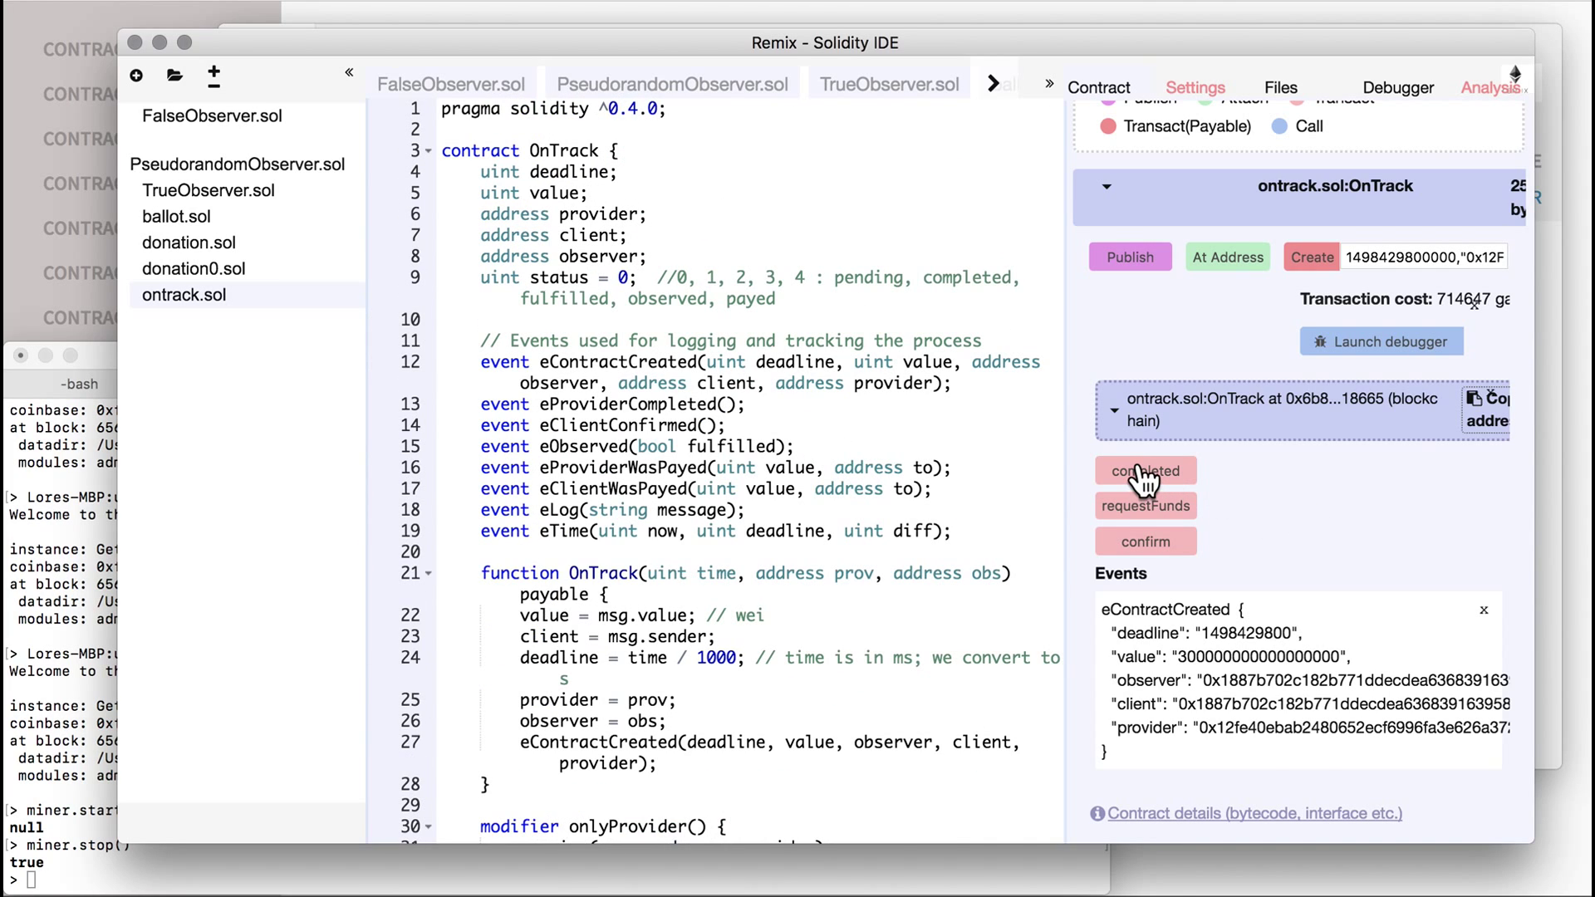
# Step: Call completed and approve it with the account password in Mist
pyautogui.click(1146, 471)
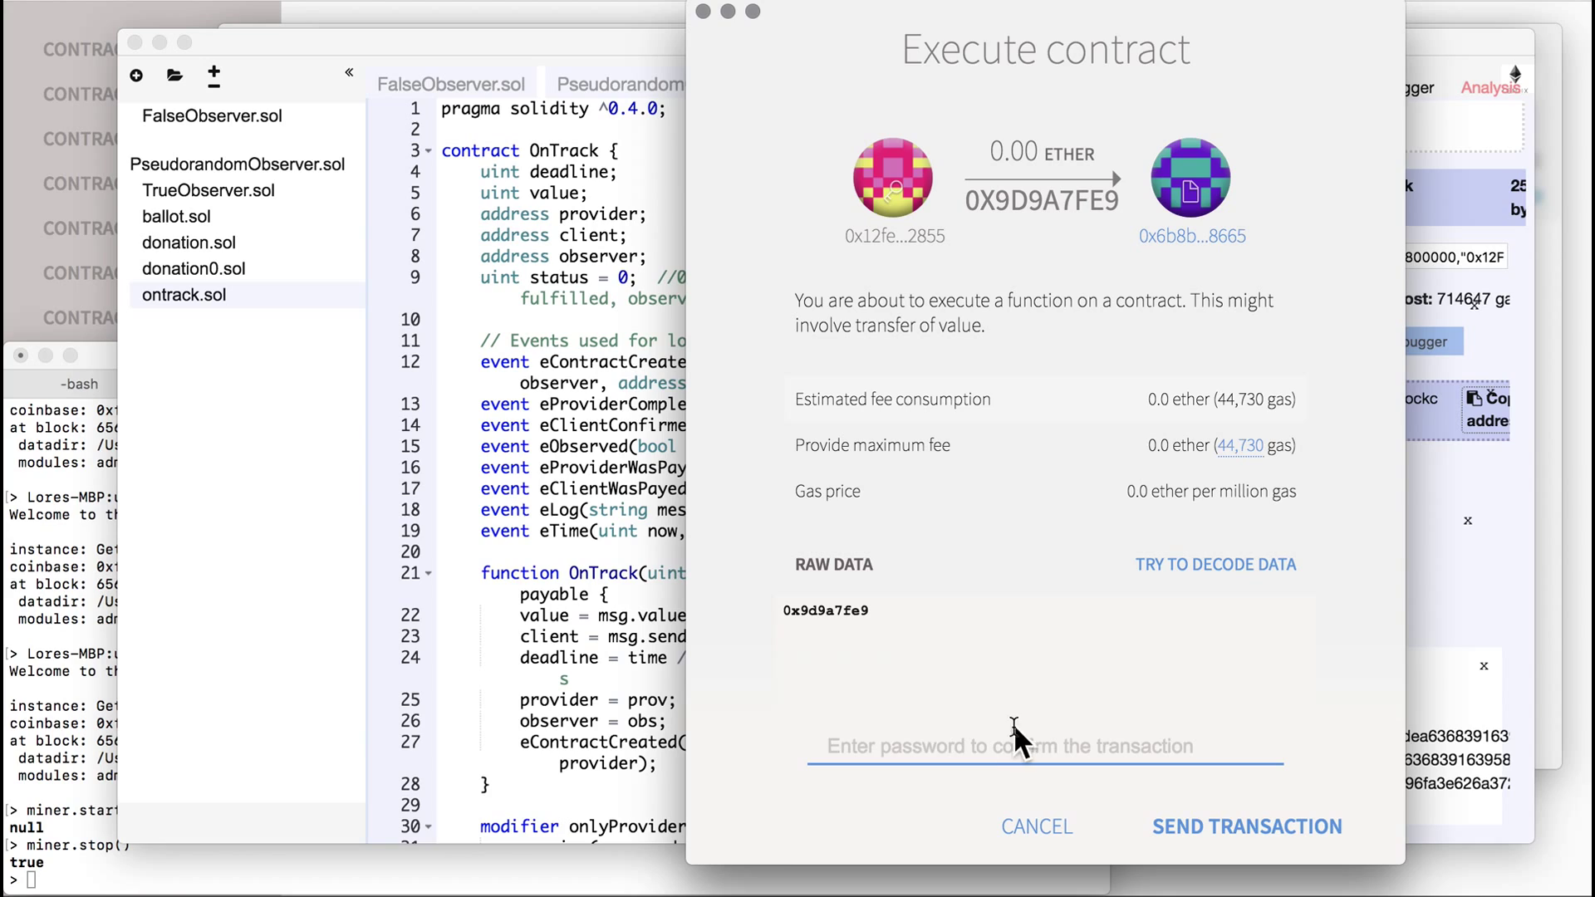
pyautogui.click(1012, 742)
pyautogui.write('password')
pyautogui.press('Return')
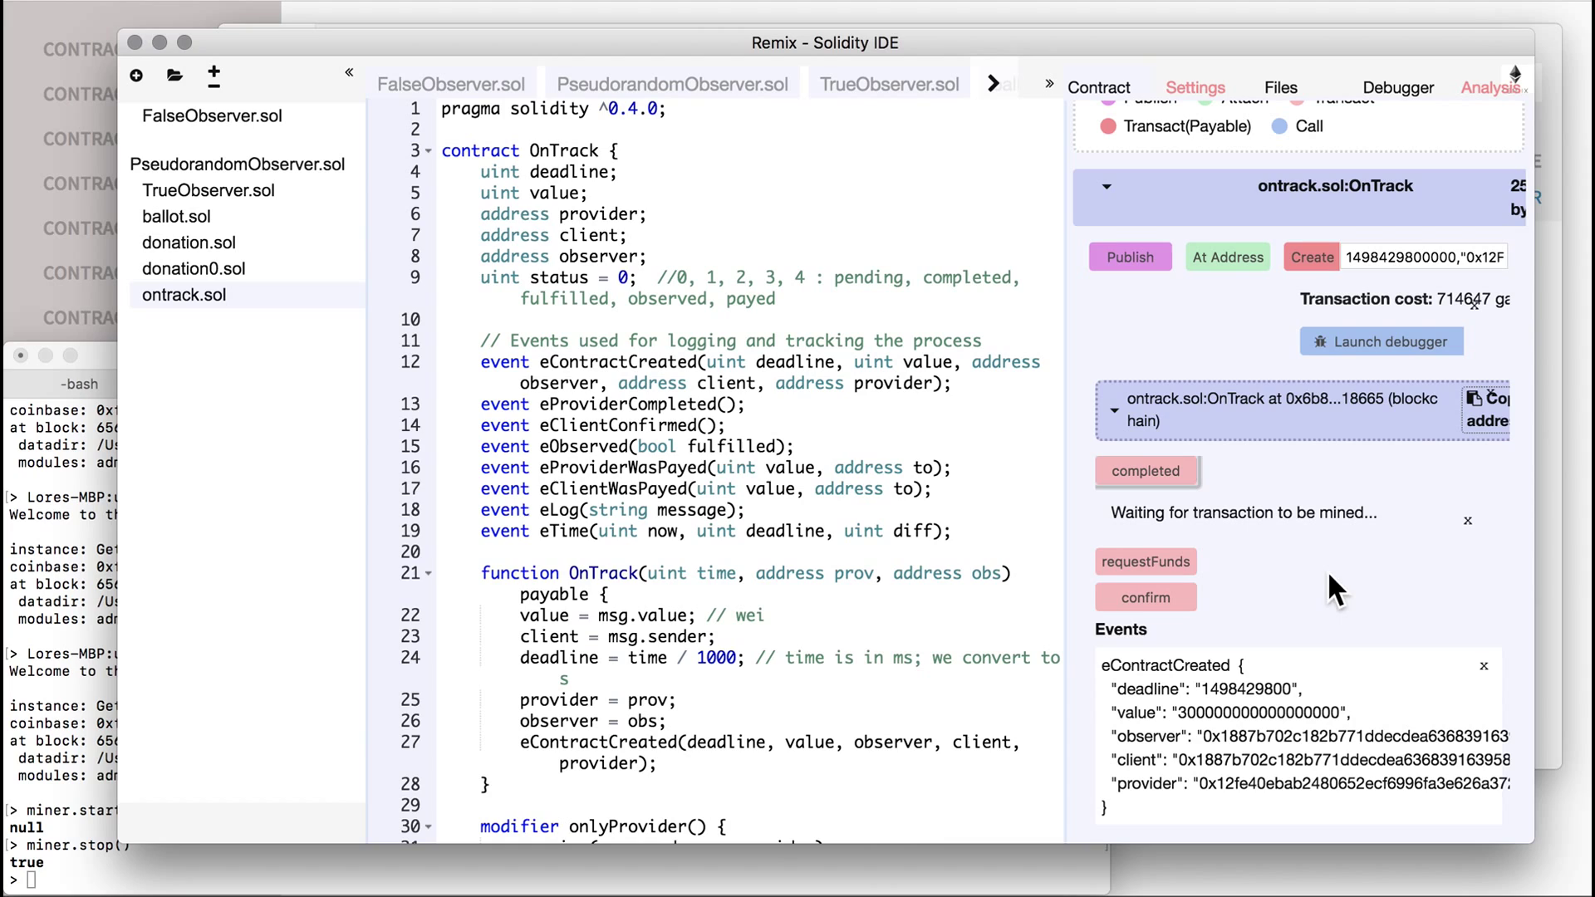
# Step: Mine the transaction by rerunning miner.start() and then miner.stop() in the geth console
pyautogui.click(456, 872)
pyautogui.press('Up')
pyautogui.press('Up')
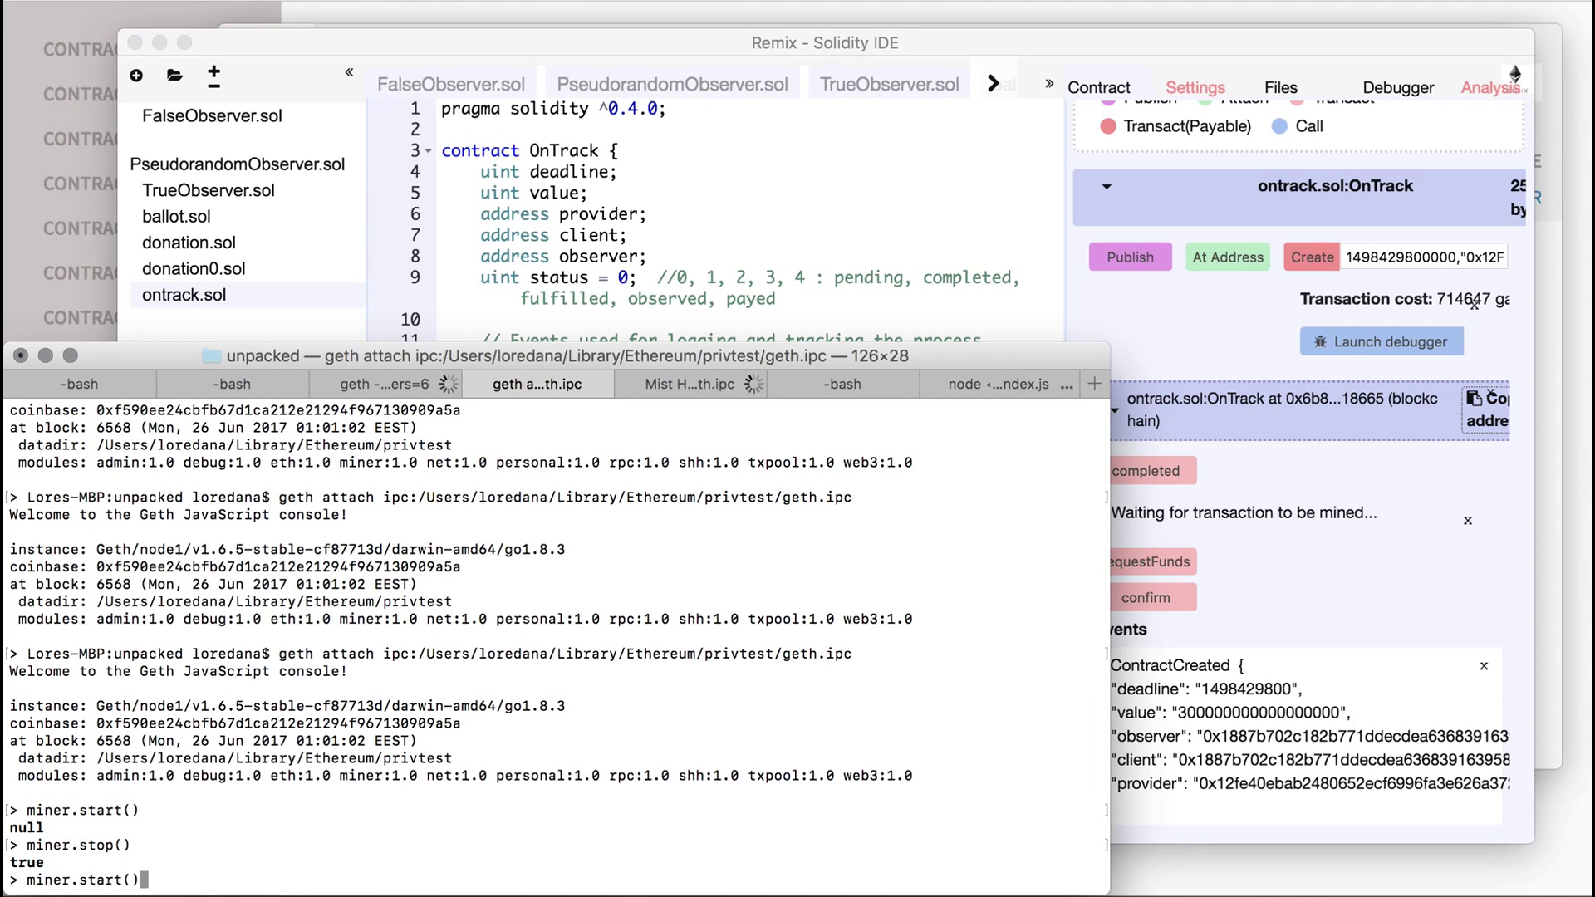
pyautogui.press('Return')
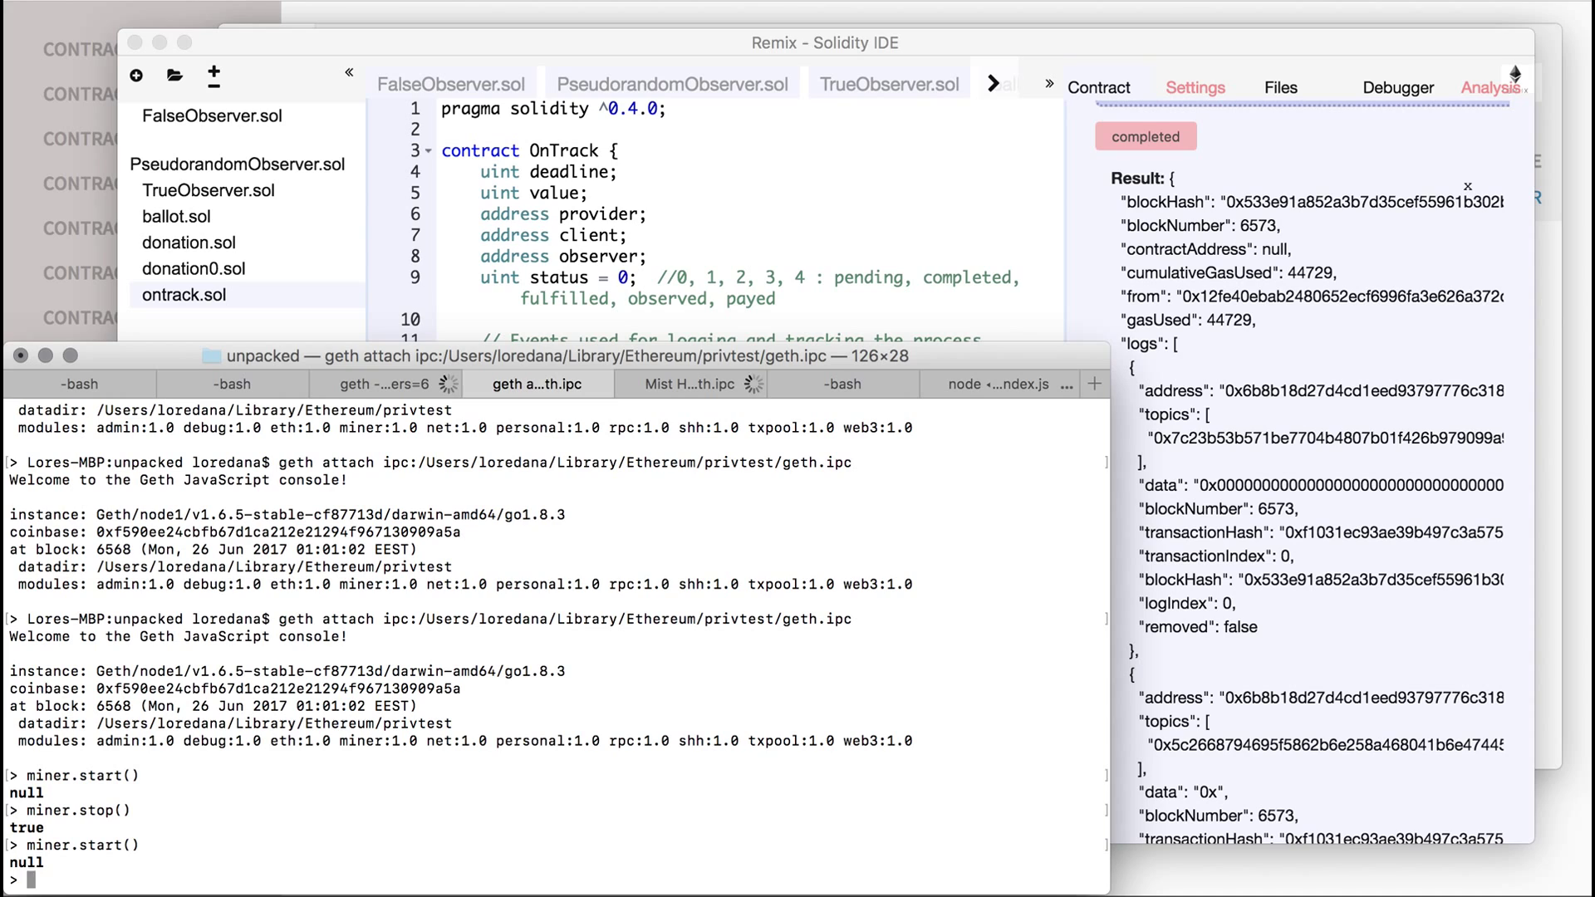
pyautogui.press('Up')
pyautogui.press('Up')
pyautogui.press('Return')
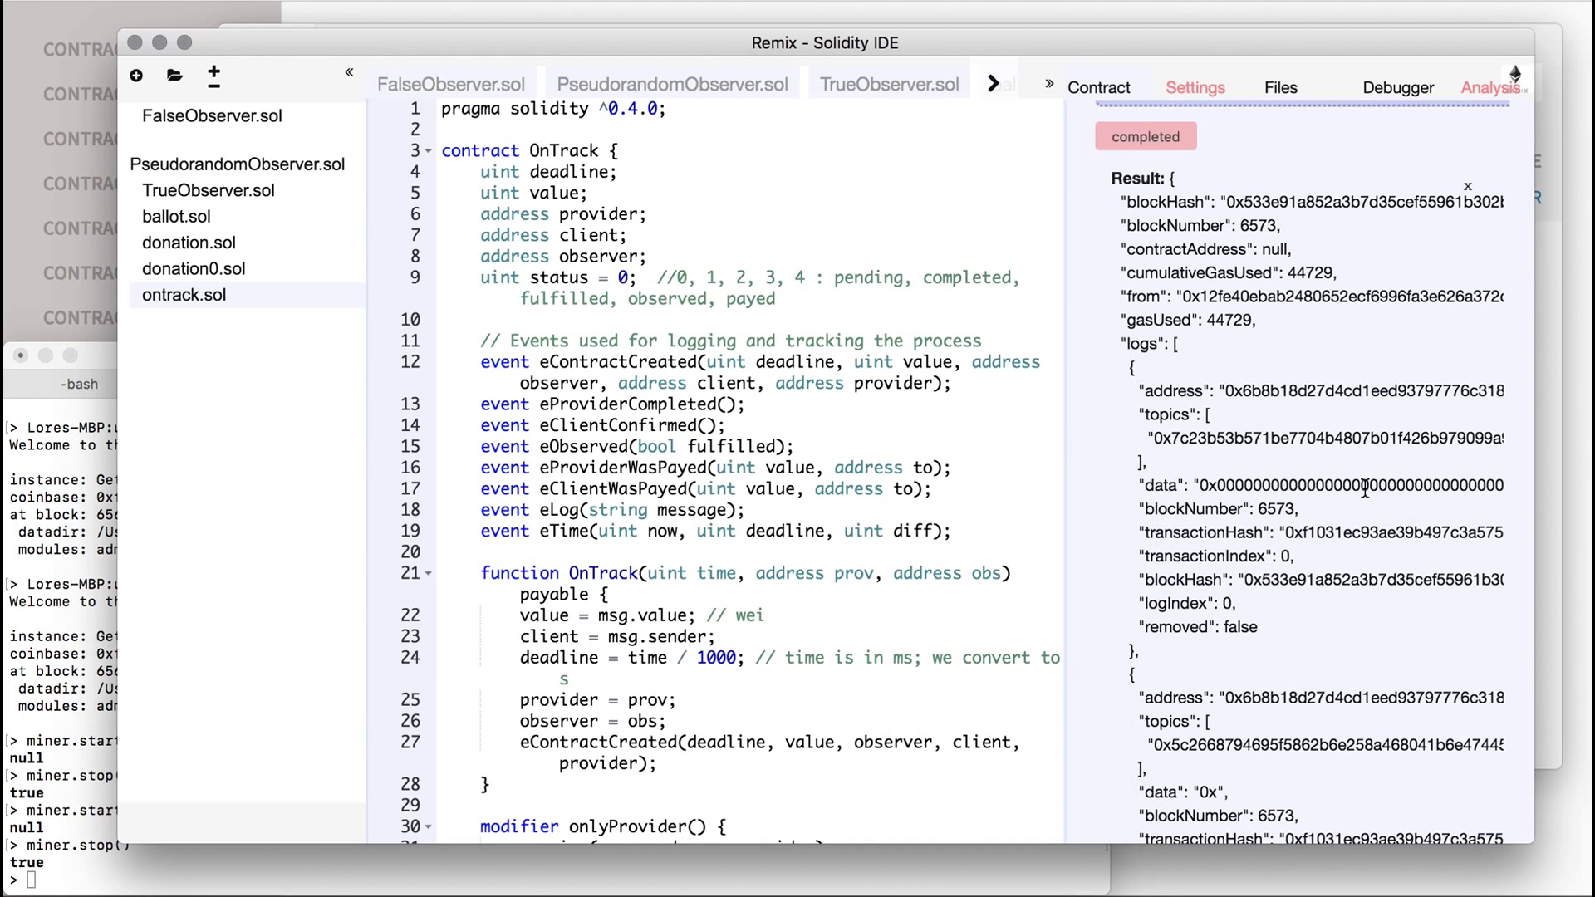
pyautogui.click(1366, 499)
pyautogui.scroll(-8, 1366, 499)
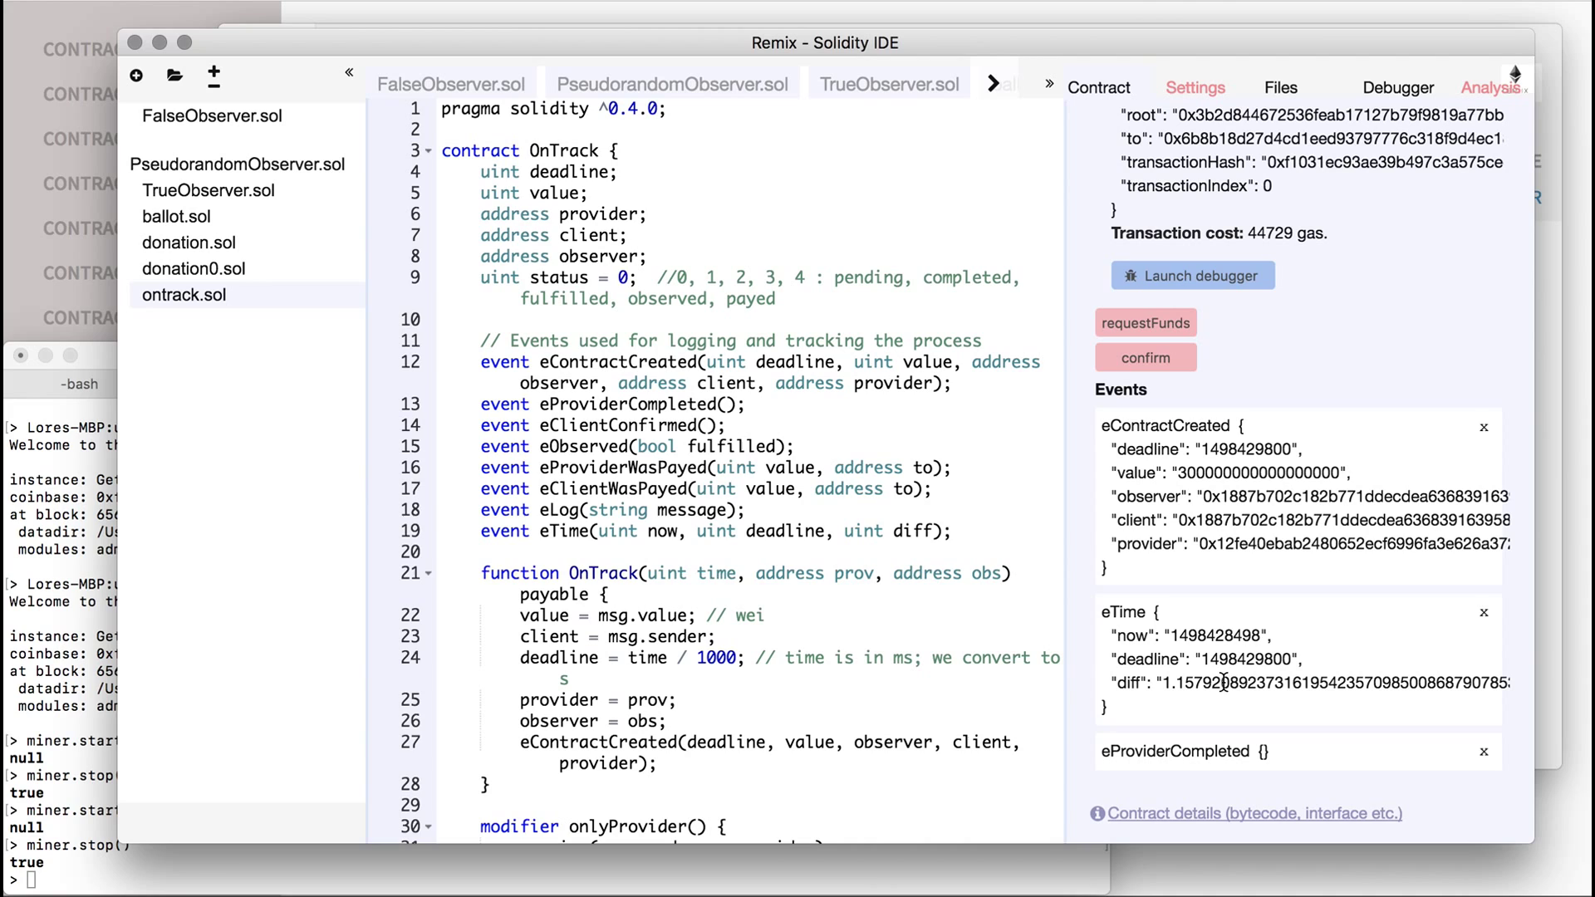
pyautogui.click(531, 386)
pyautogui.scroll(-5, 521, 557)
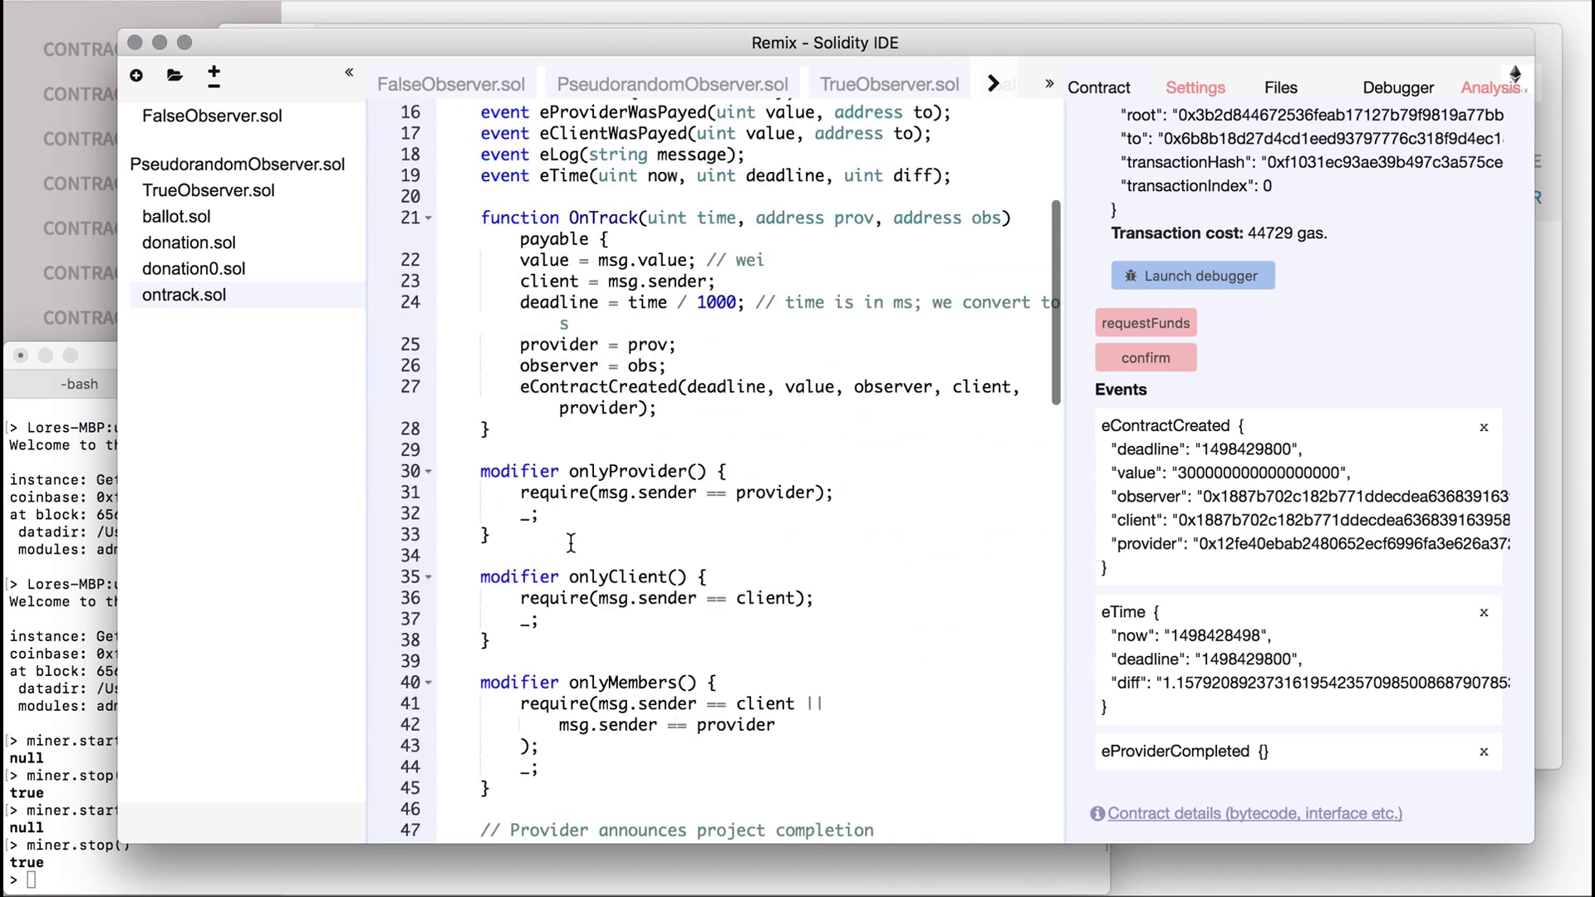
pyautogui.scroll(-5, 574, 542)
pyautogui.scroll(-5, 574, 542)
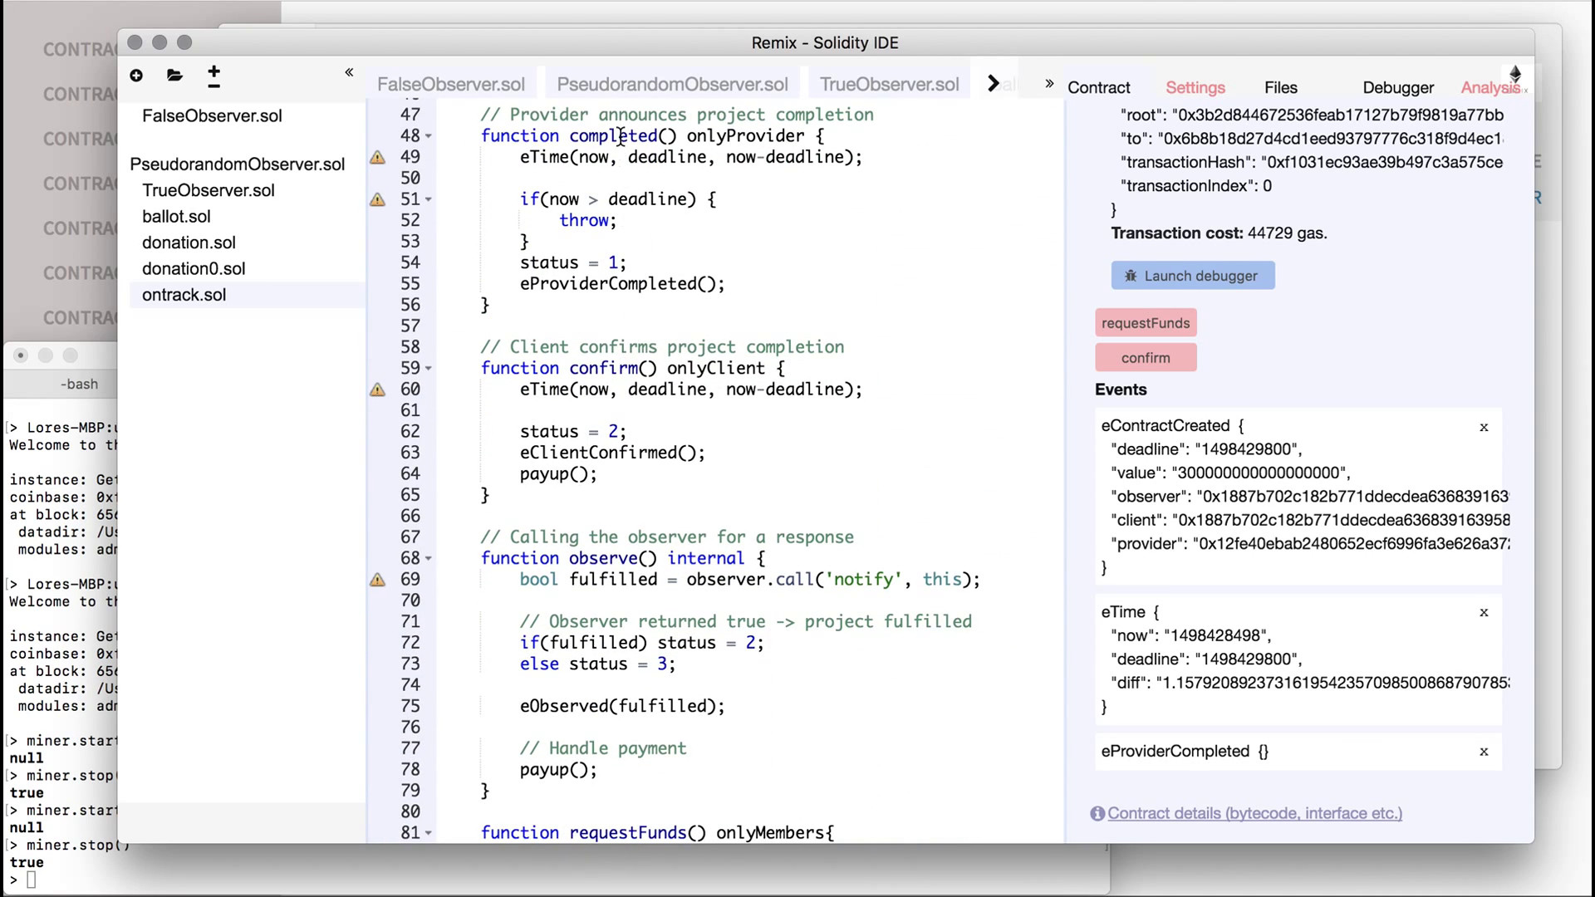
pyautogui.doubleClick(587, 285)
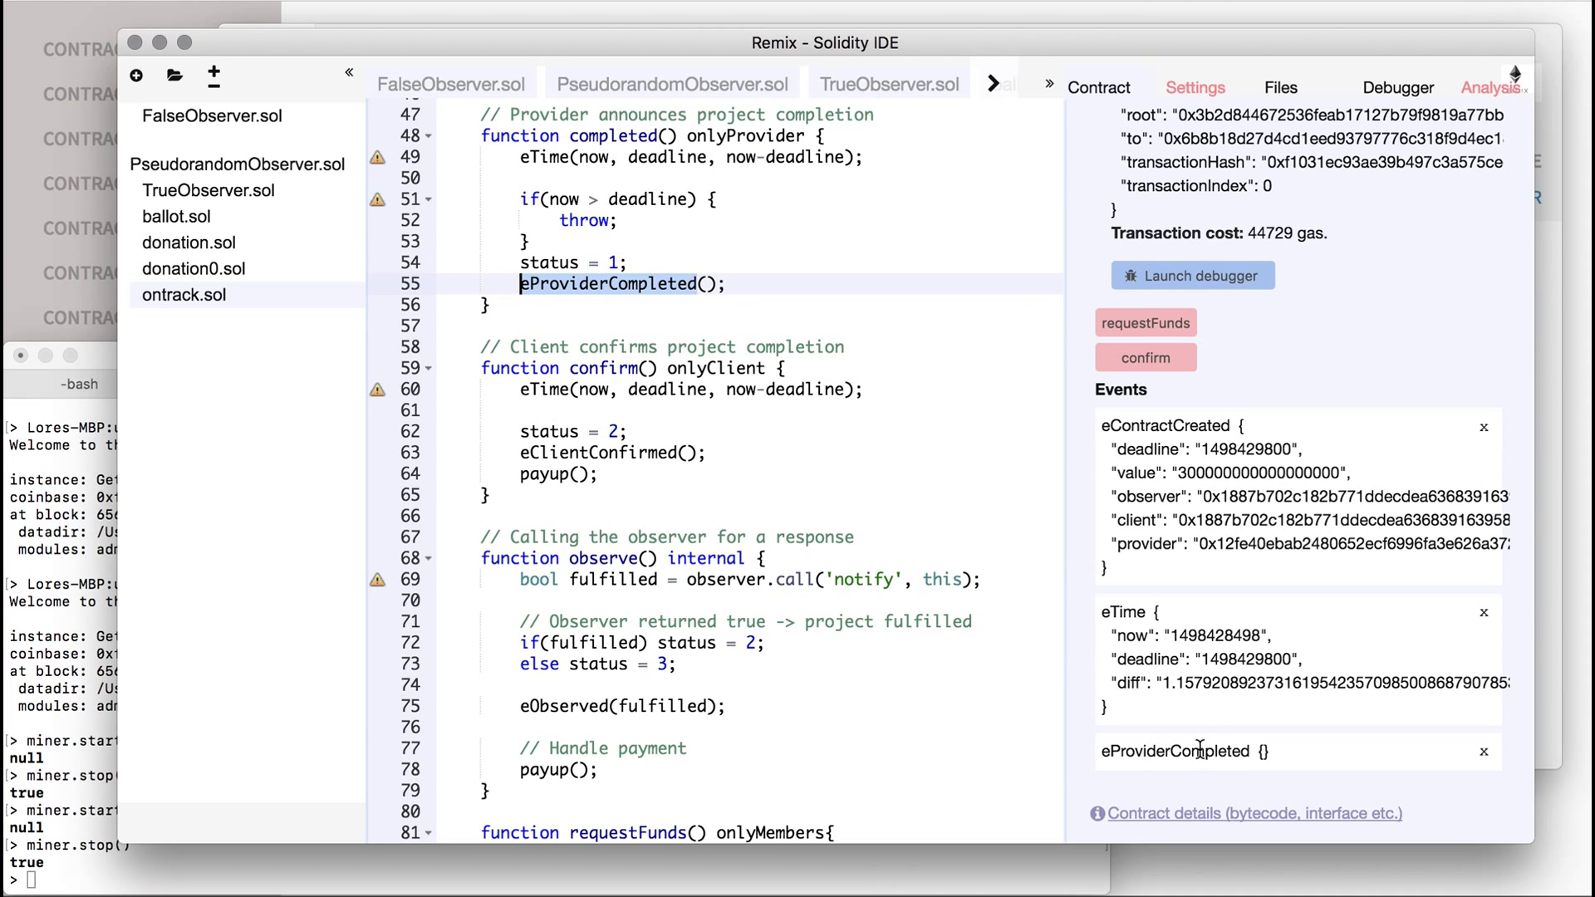
pyautogui.scroll(1, 834, 459)
pyautogui.scroll(5, 833, 459)
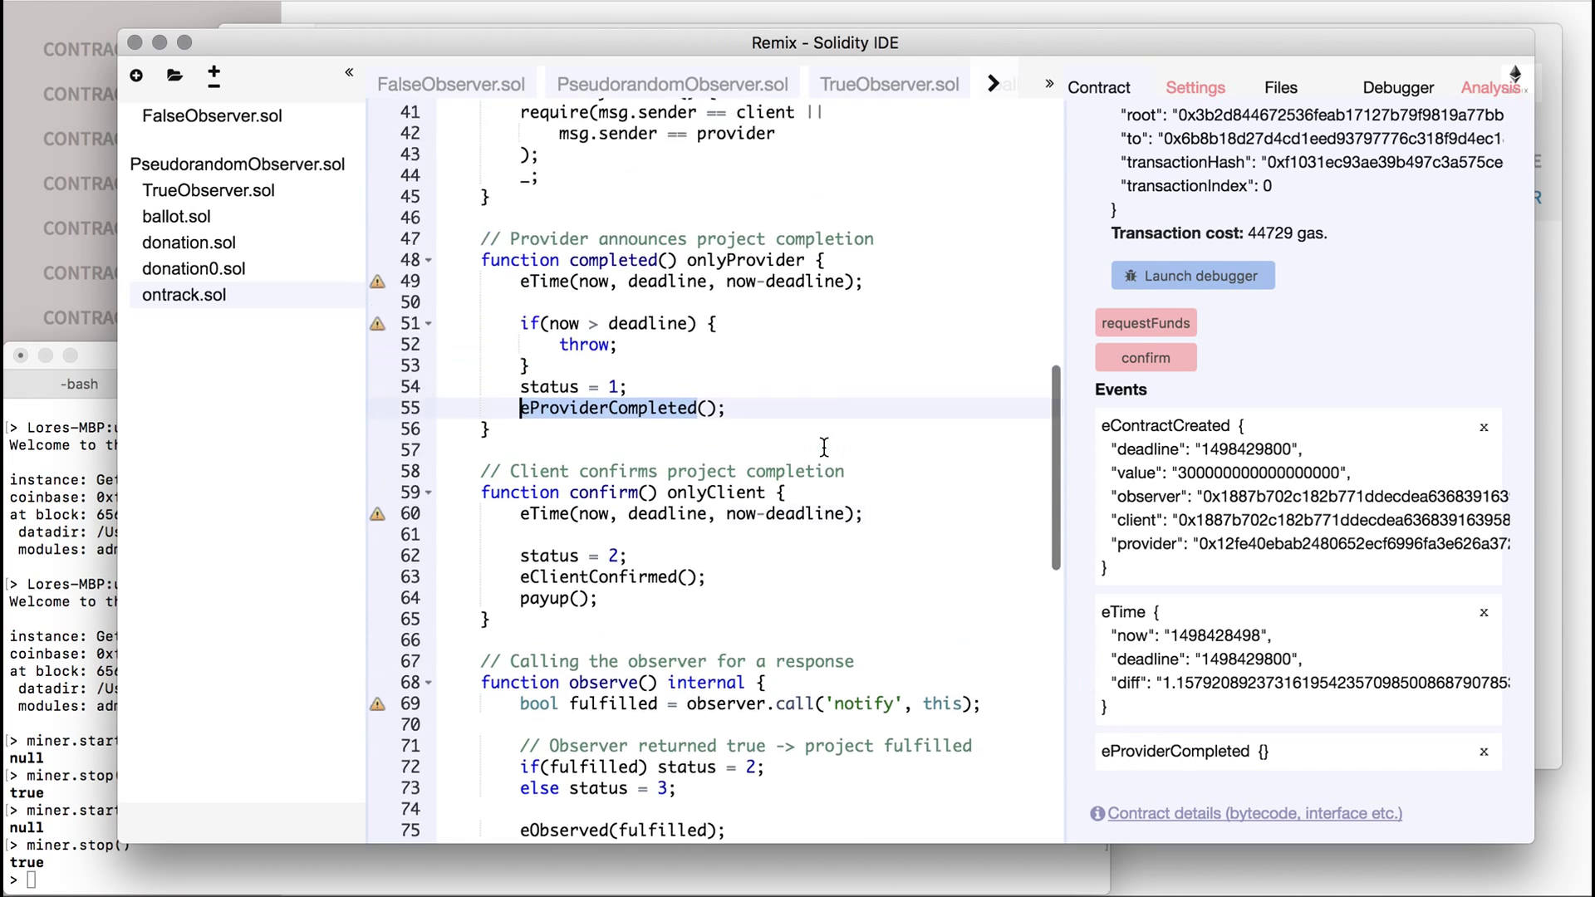
pyautogui.scroll(3, 834, 460)
pyautogui.scroll(10, 1400, 335)
# Step: Switch to the 0x188… client account, call confirm, and approve it with the password
pyautogui.click(1332, 206)
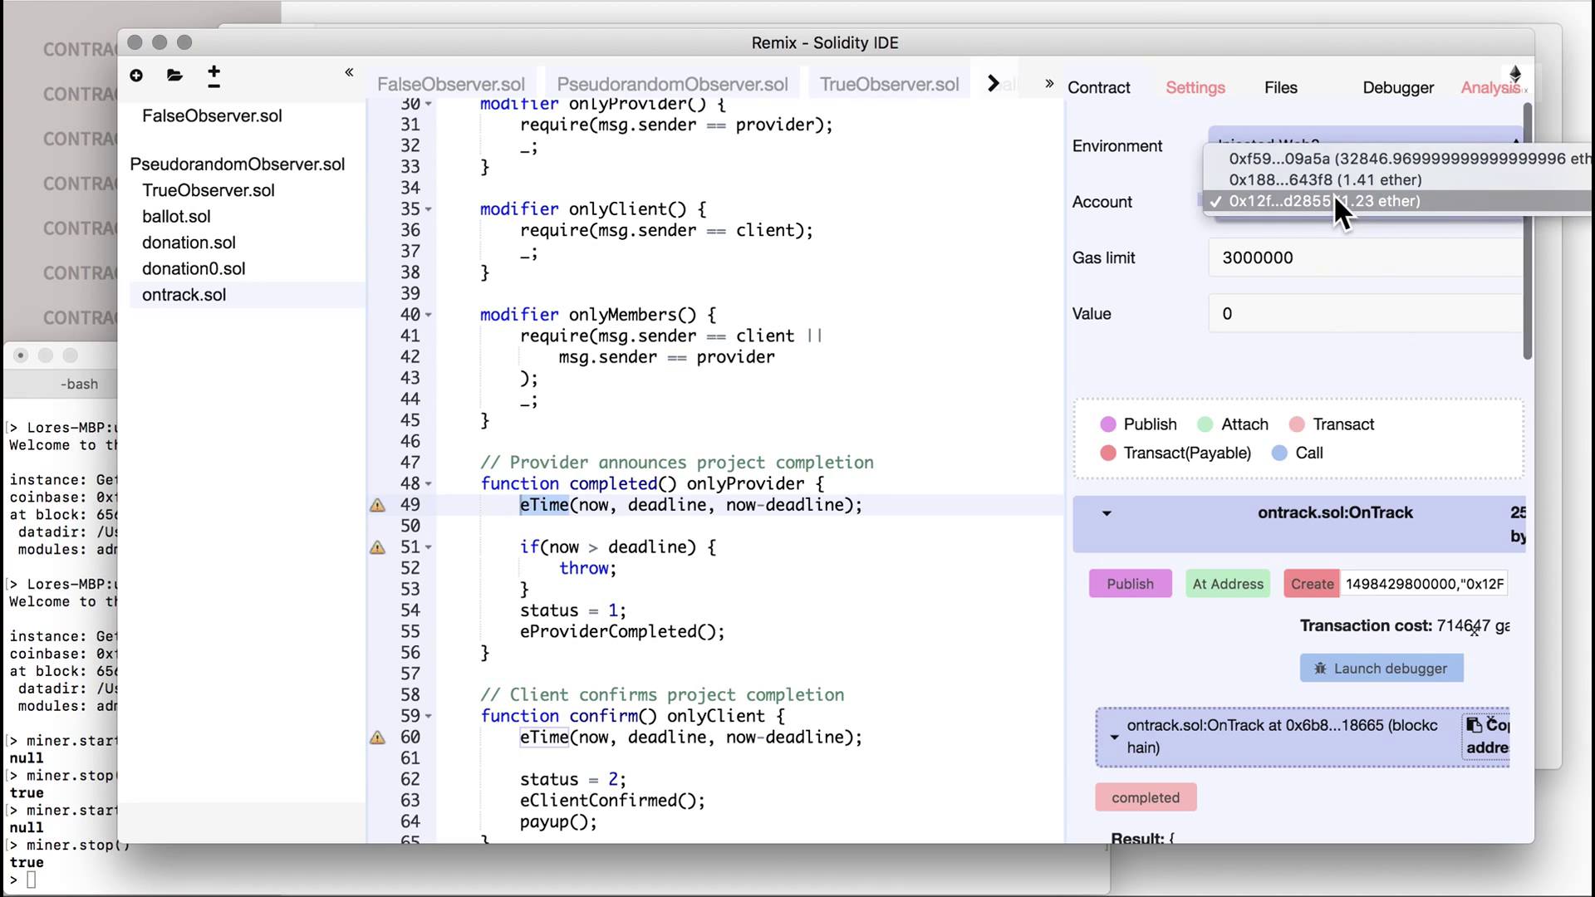
pyautogui.click(1349, 184)
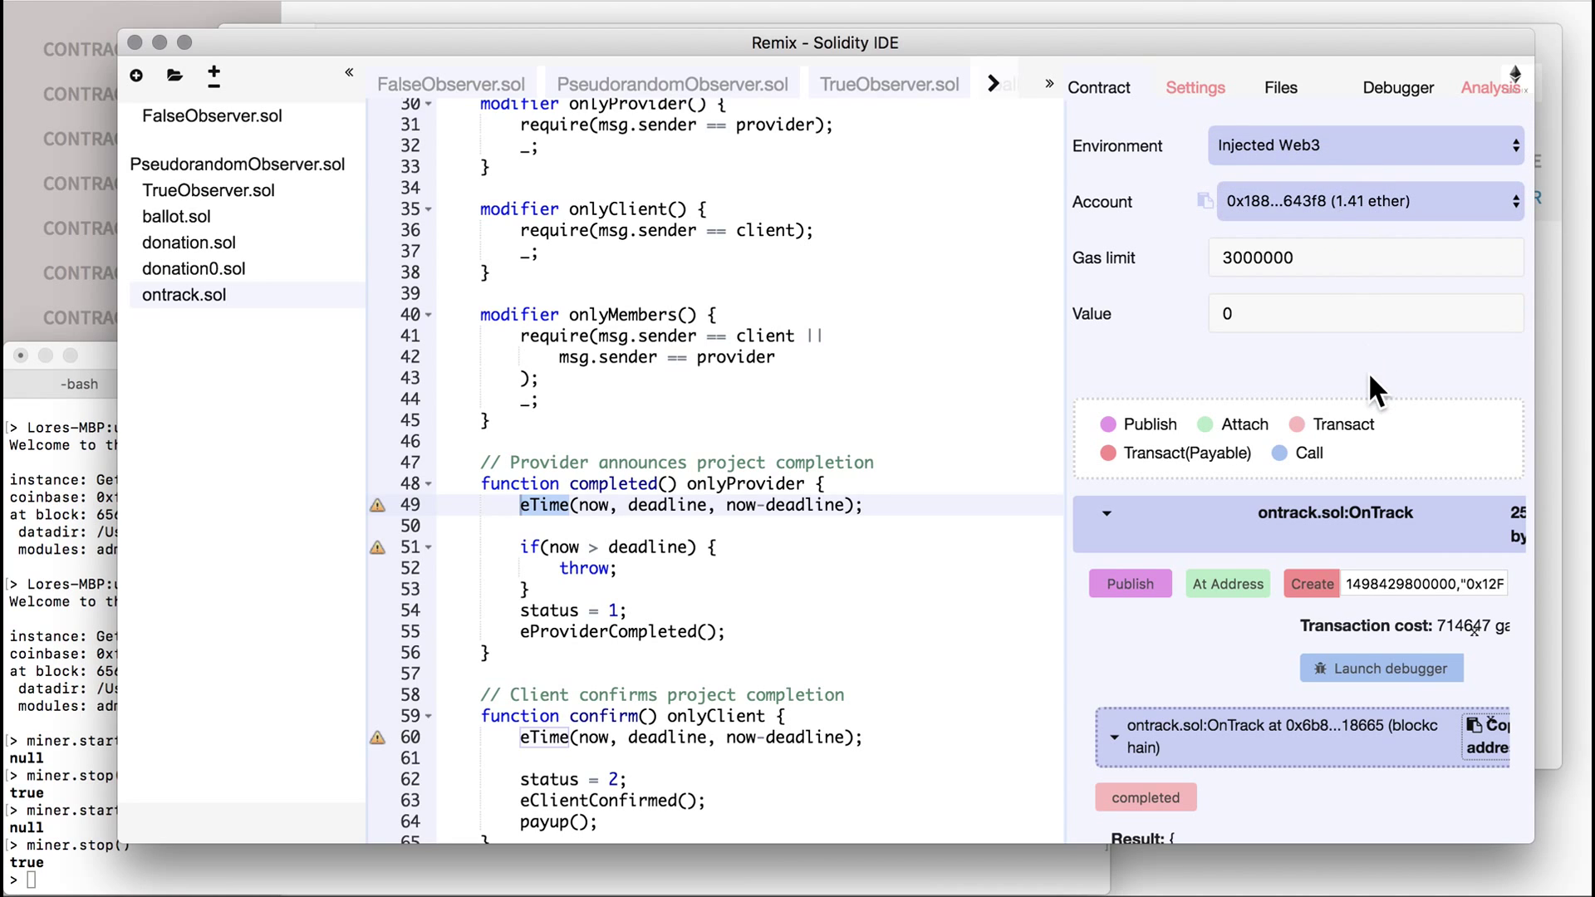
pyautogui.scroll(-5, 1369, 372)
pyautogui.scroll(-5, 1369, 372)
pyautogui.scroll(-5, 1368, 371)
pyautogui.scroll(-5, 1369, 372)
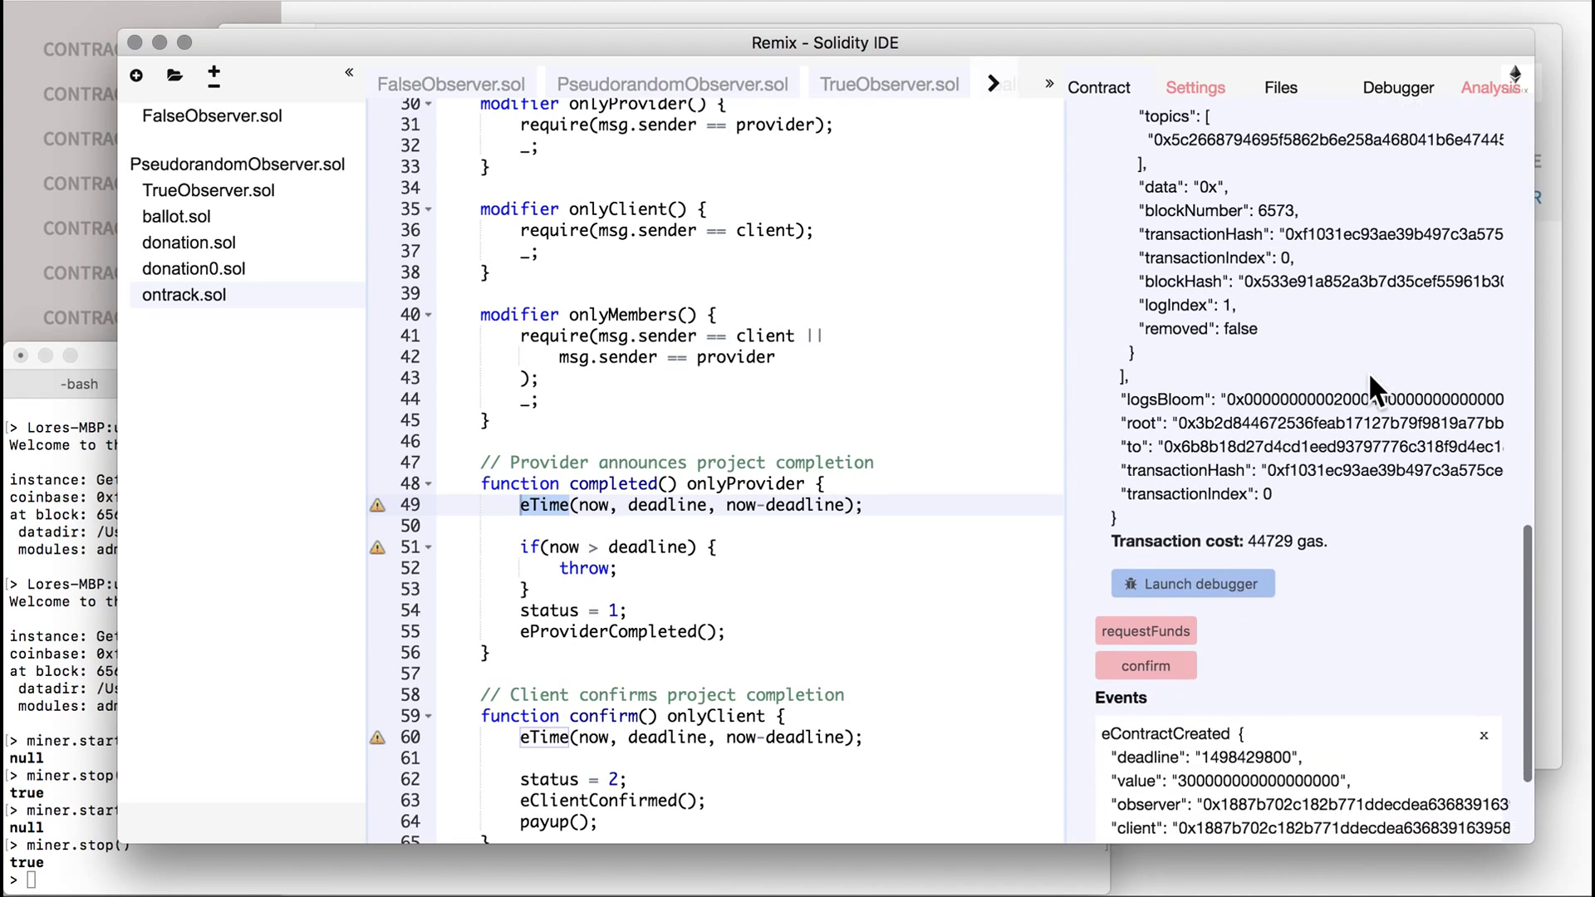
pyautogui.scroll(-5, 1369, 371)
pyautogui.scroll(-2, 1153, 411)
pyautogui.click(1146, 362)
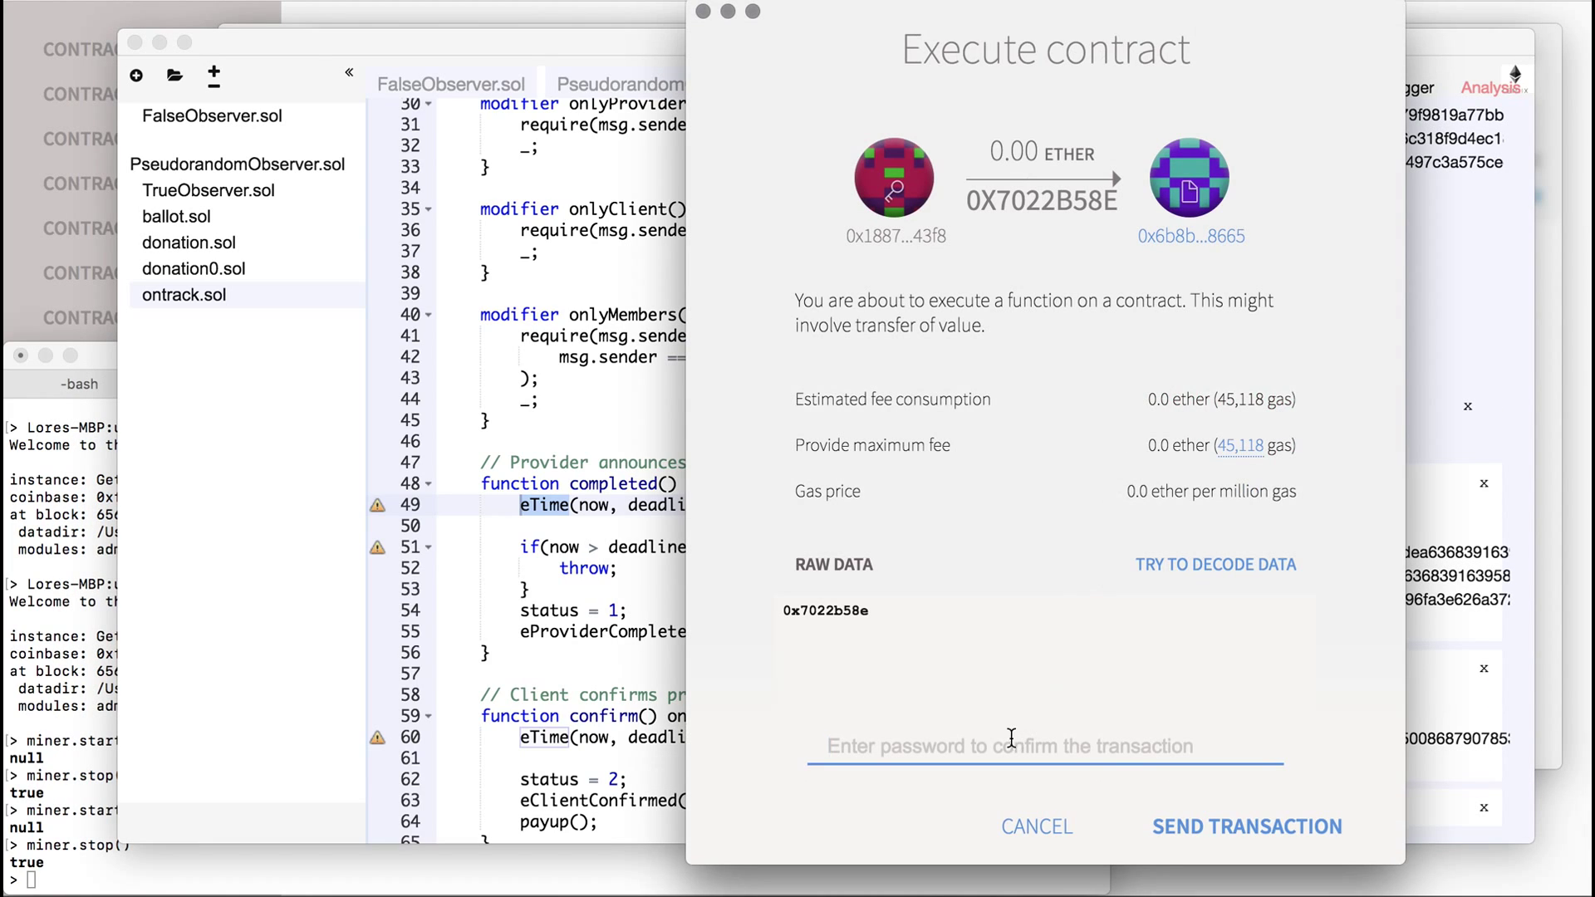
pyautogui.click(1011, 743)
pyautogui.write('passw')
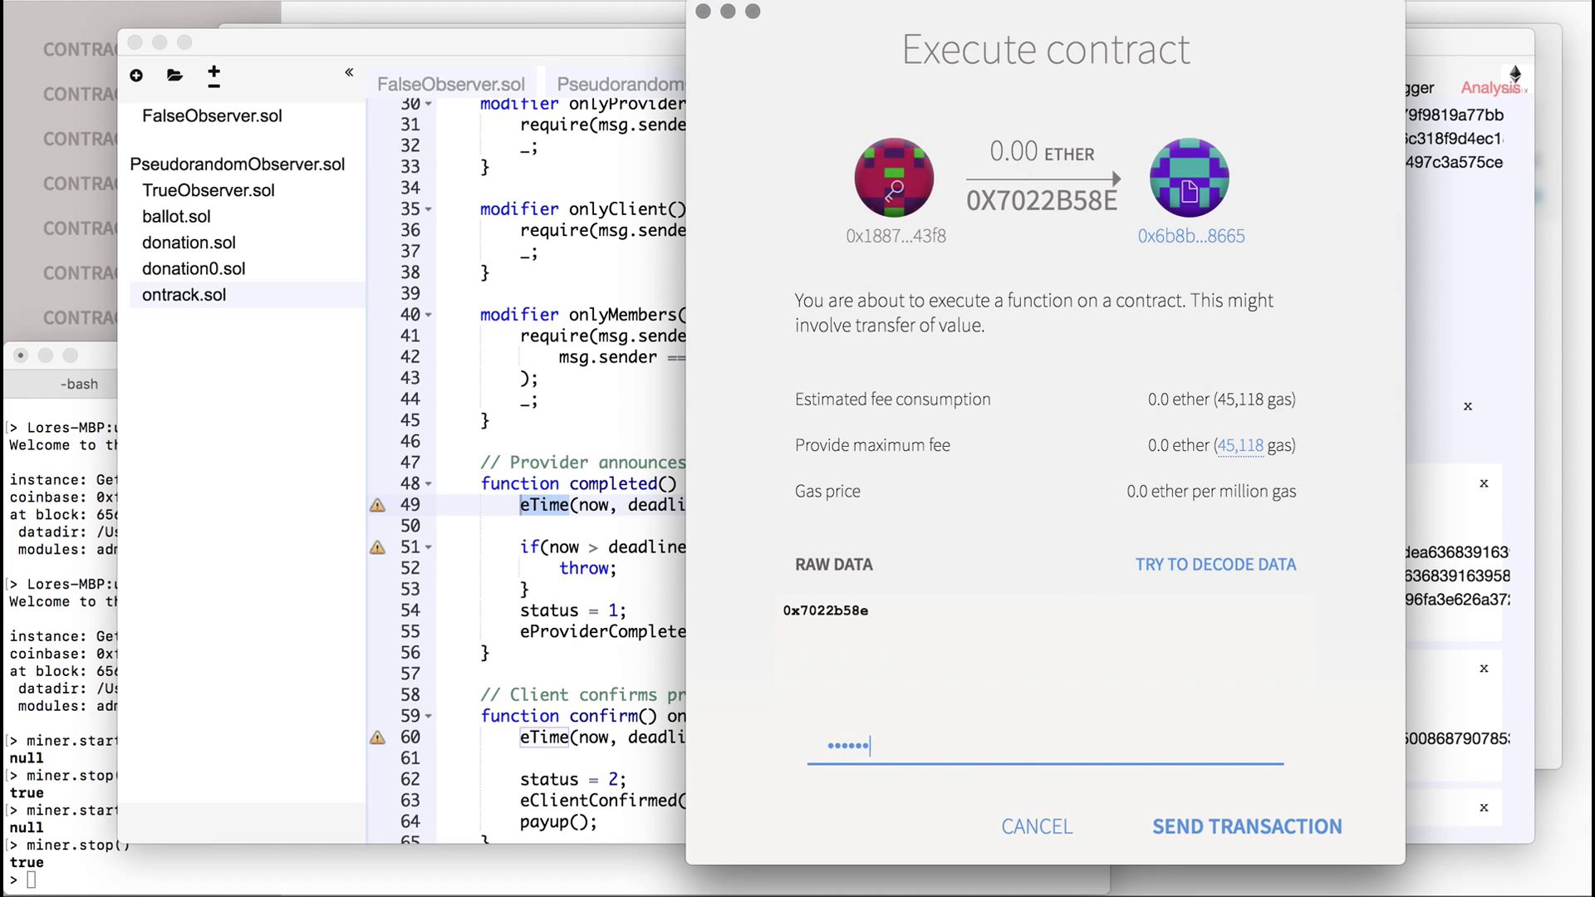
pyautogui.write('ord')
pyautogui.press('Return')
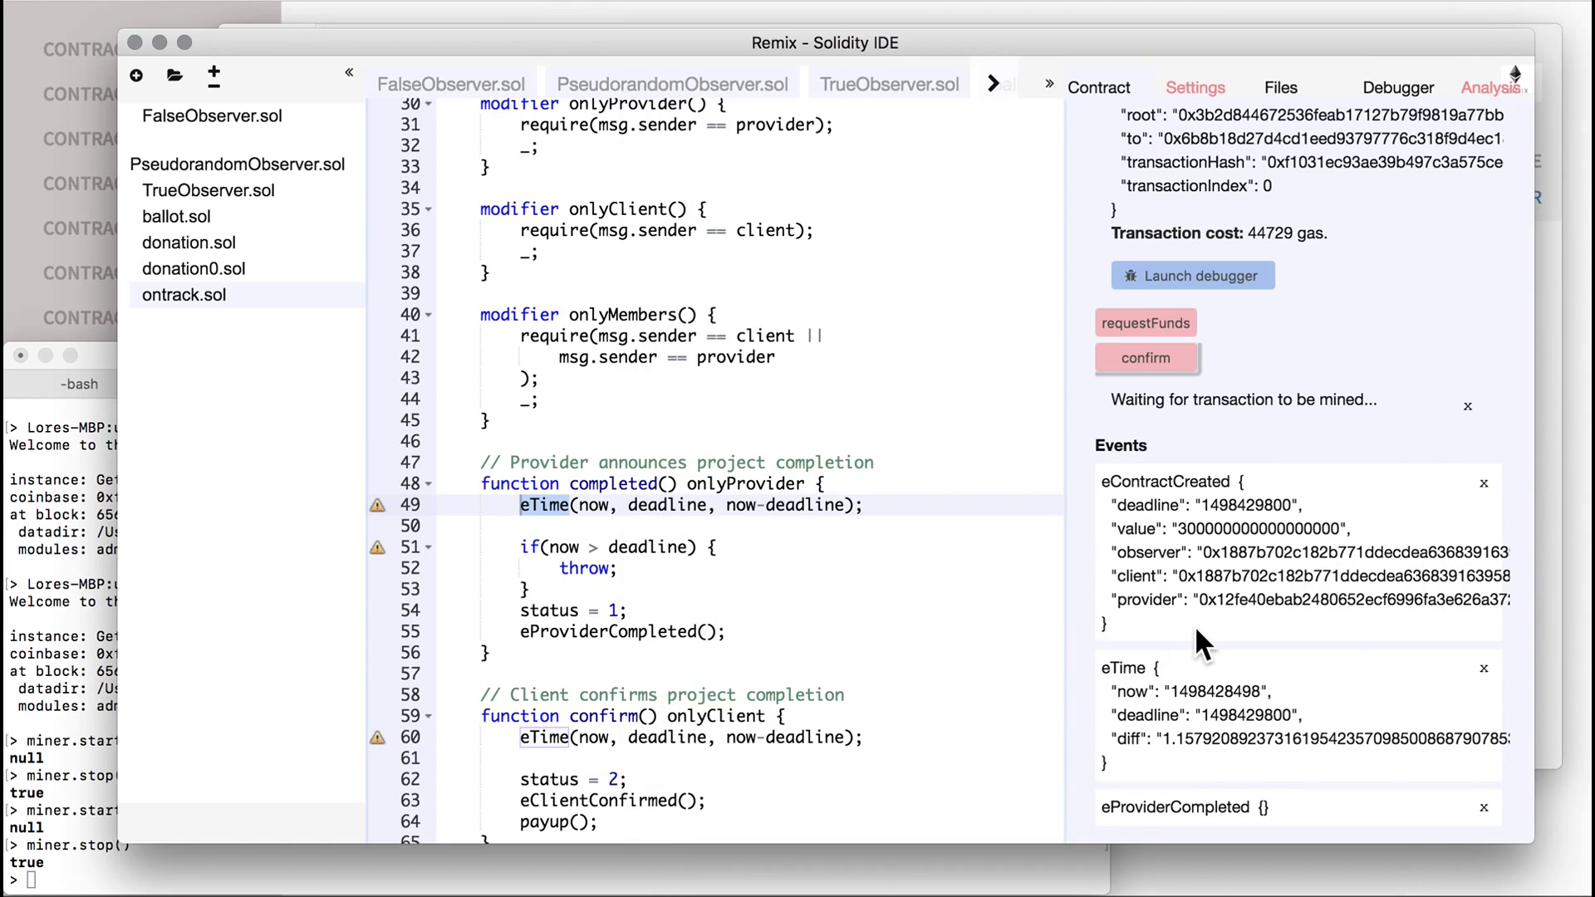
pyautogui.scroll(-1, 1195, 624)
# Step: Mine the confirm transaction in geth with miner.start() and miner.stop()
pyautogui.click(493, 860)
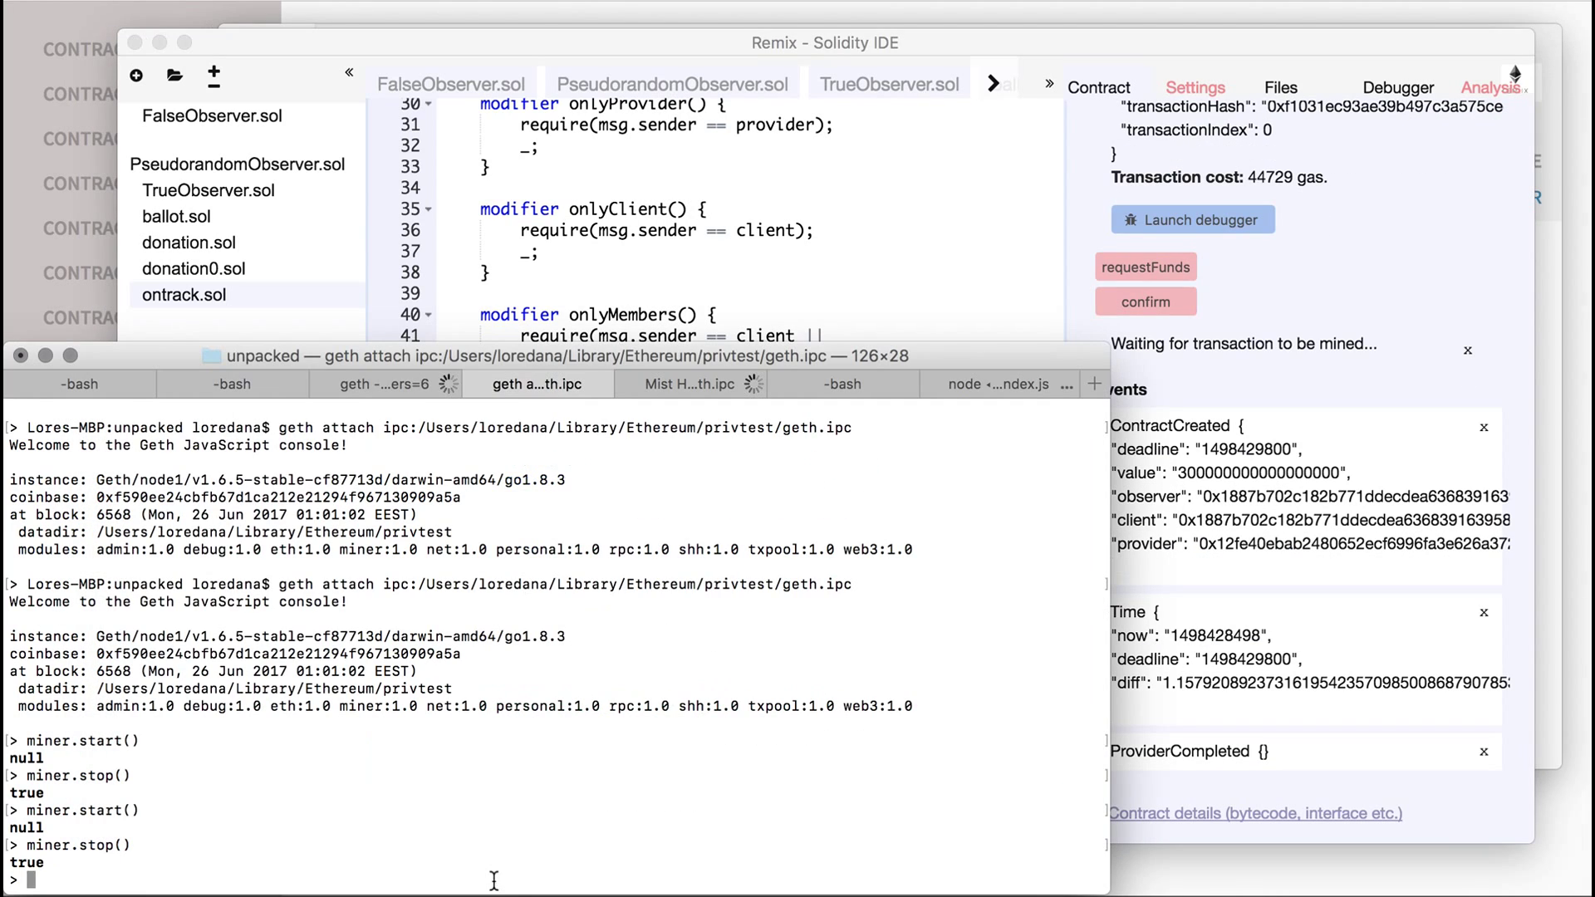
pyautogui.write('miner.start()')
pyautogui.press('Return')
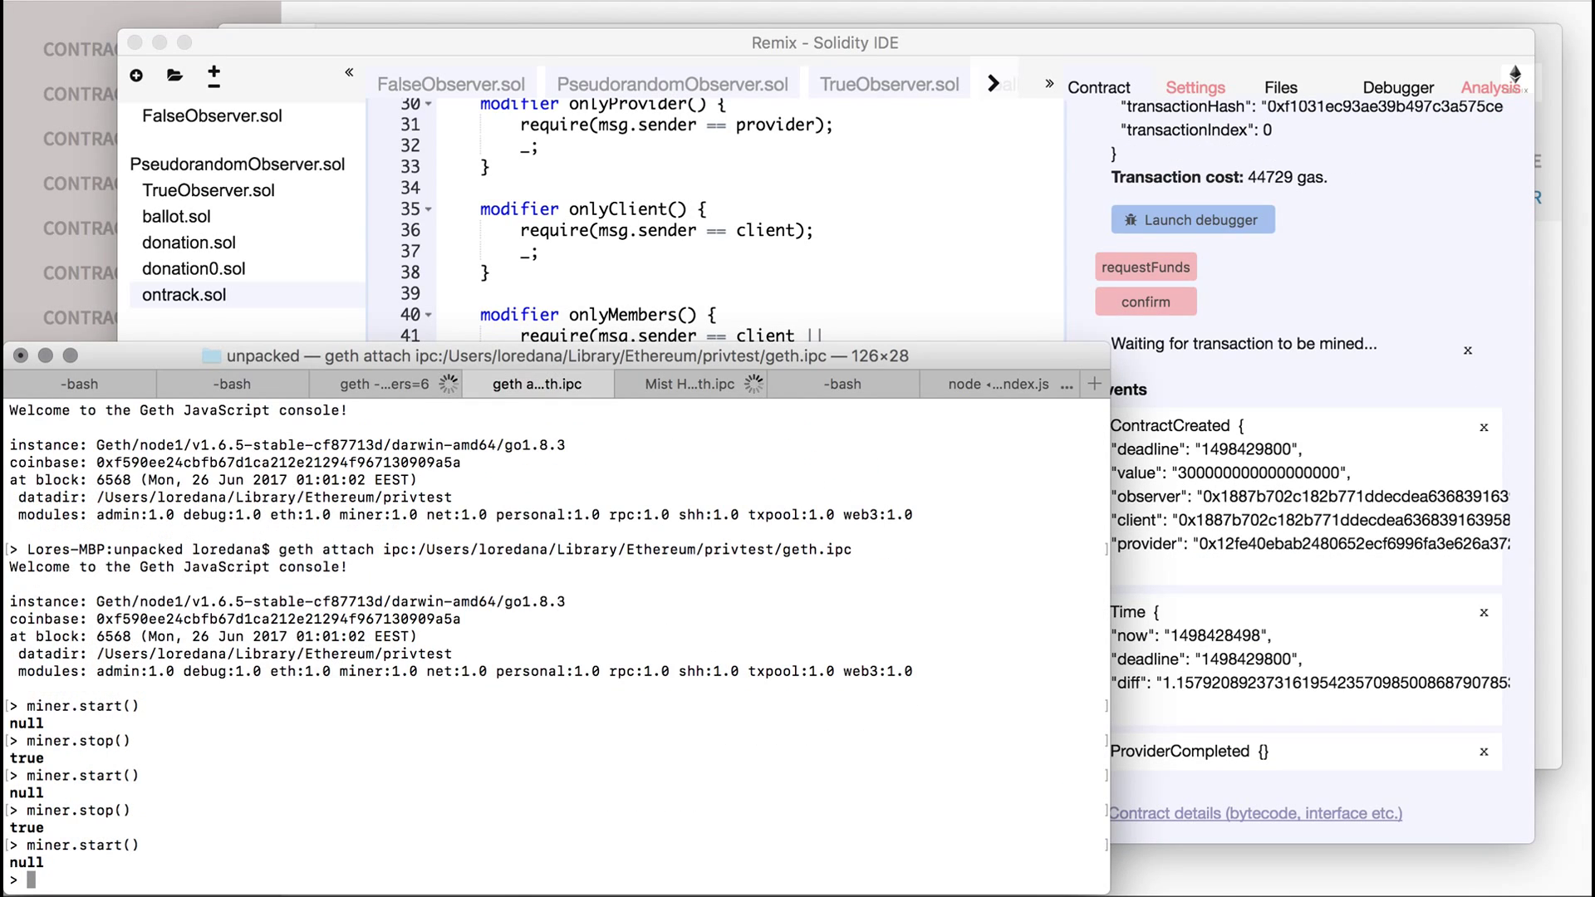
pyautogui.write('miner.stop()')
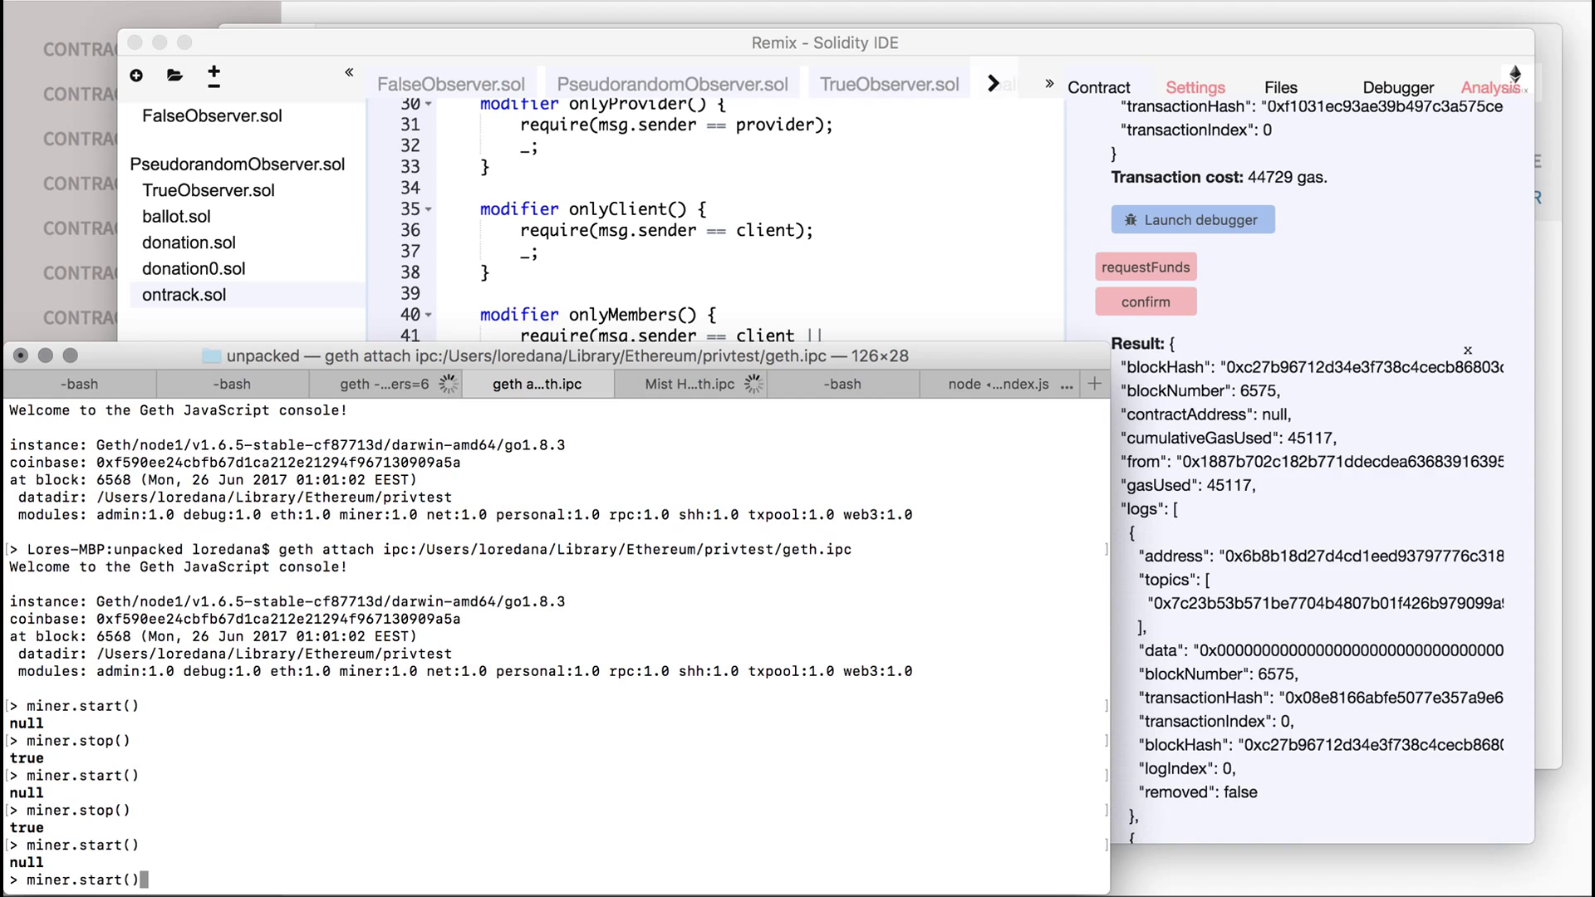
pyautogui.press('Return')
pyautogui.click(1415, 622)
pyautogui.scroll(-2, 1408, 611)
pyautogui.scroll(-5, 1404, 605)
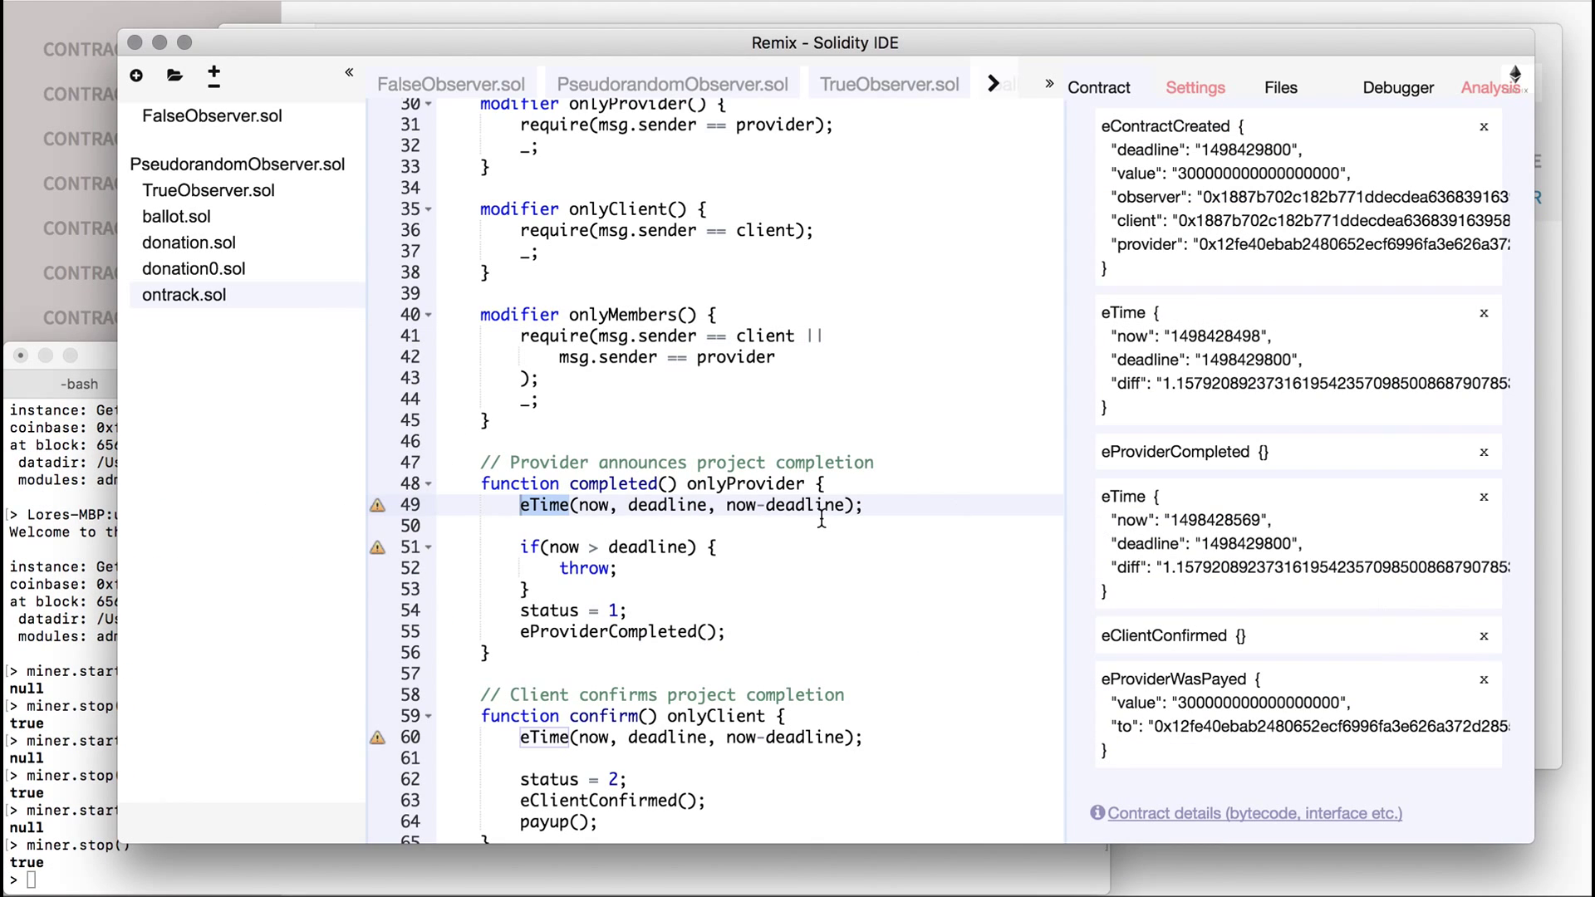
pyautogui.scroll(-5, 821, 521)
pyautogui.scroll(-4, 748, 499)
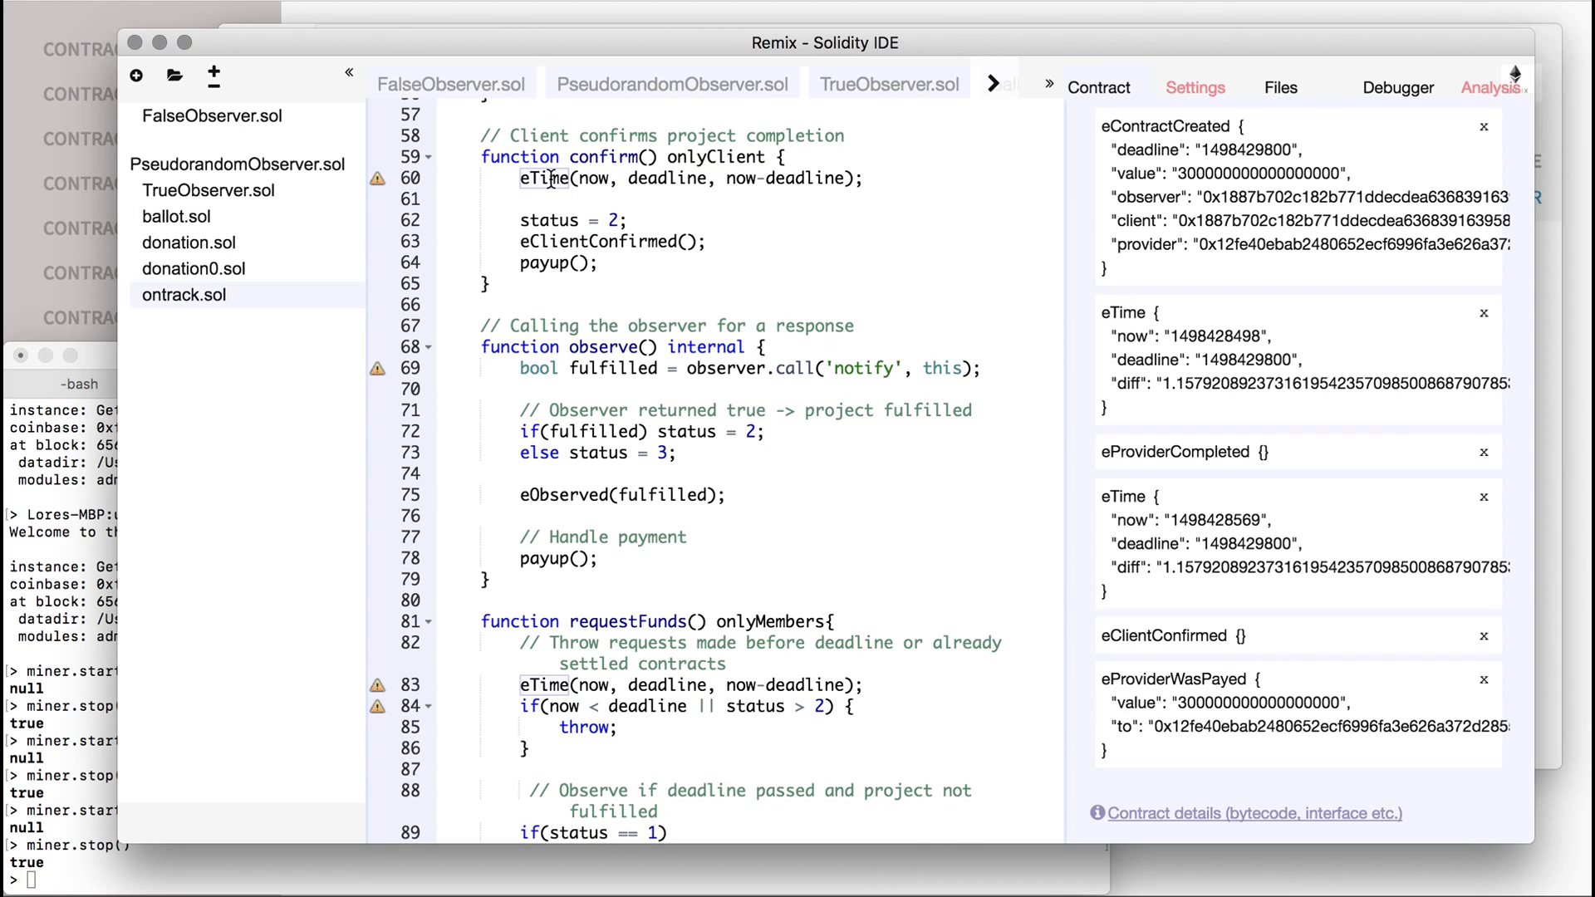
pyautogui.doubleClick(580, 242)
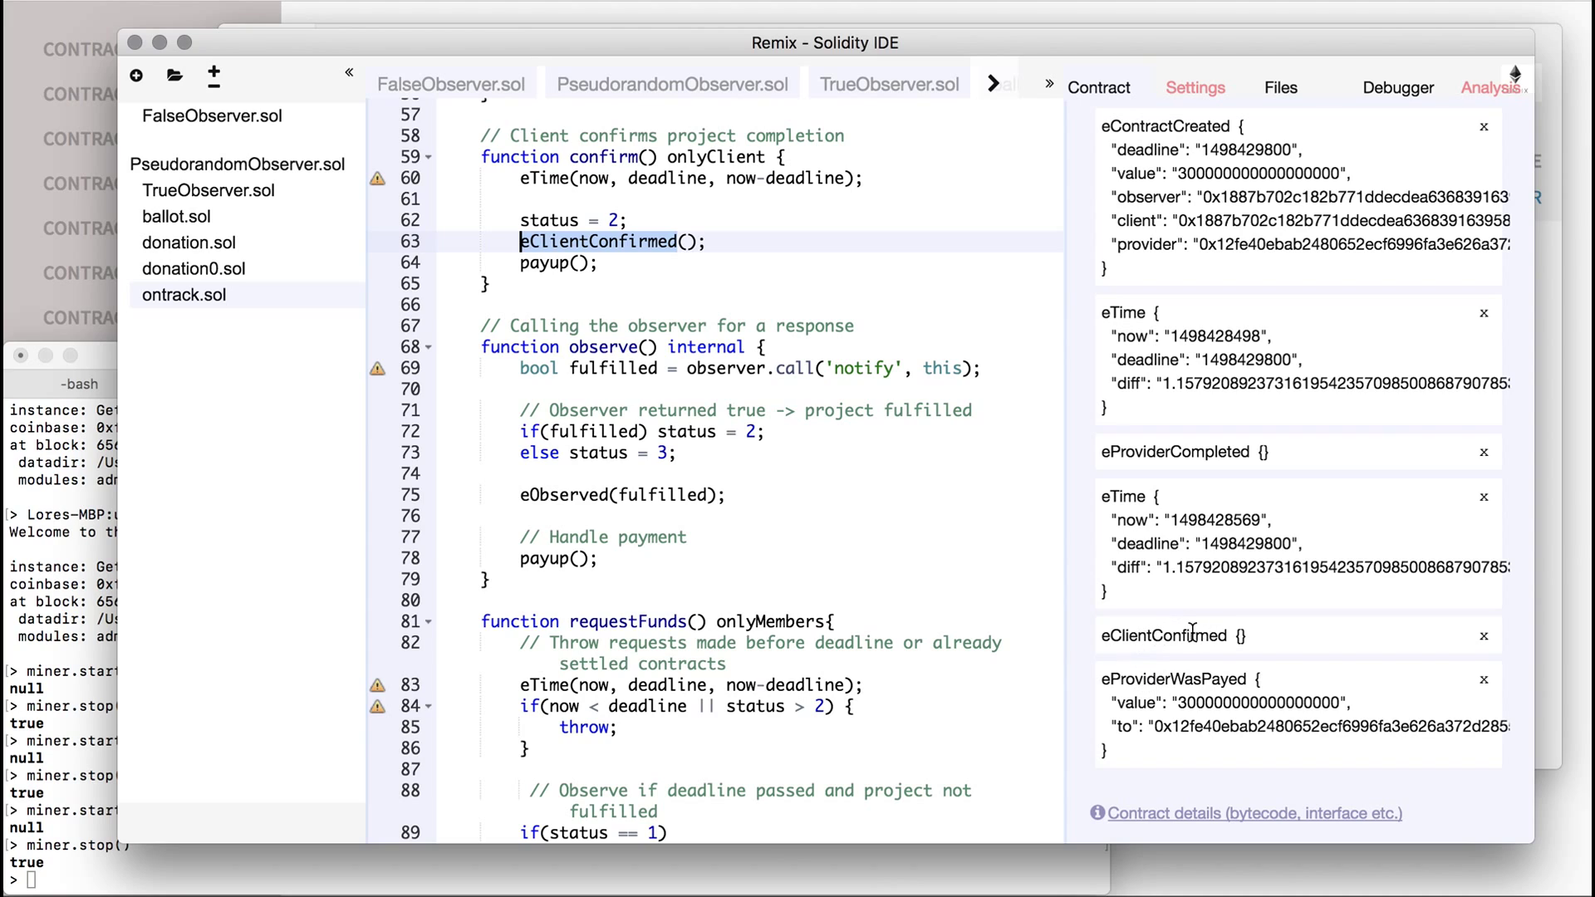
pyautogui.scroll(-10, 661, 374)
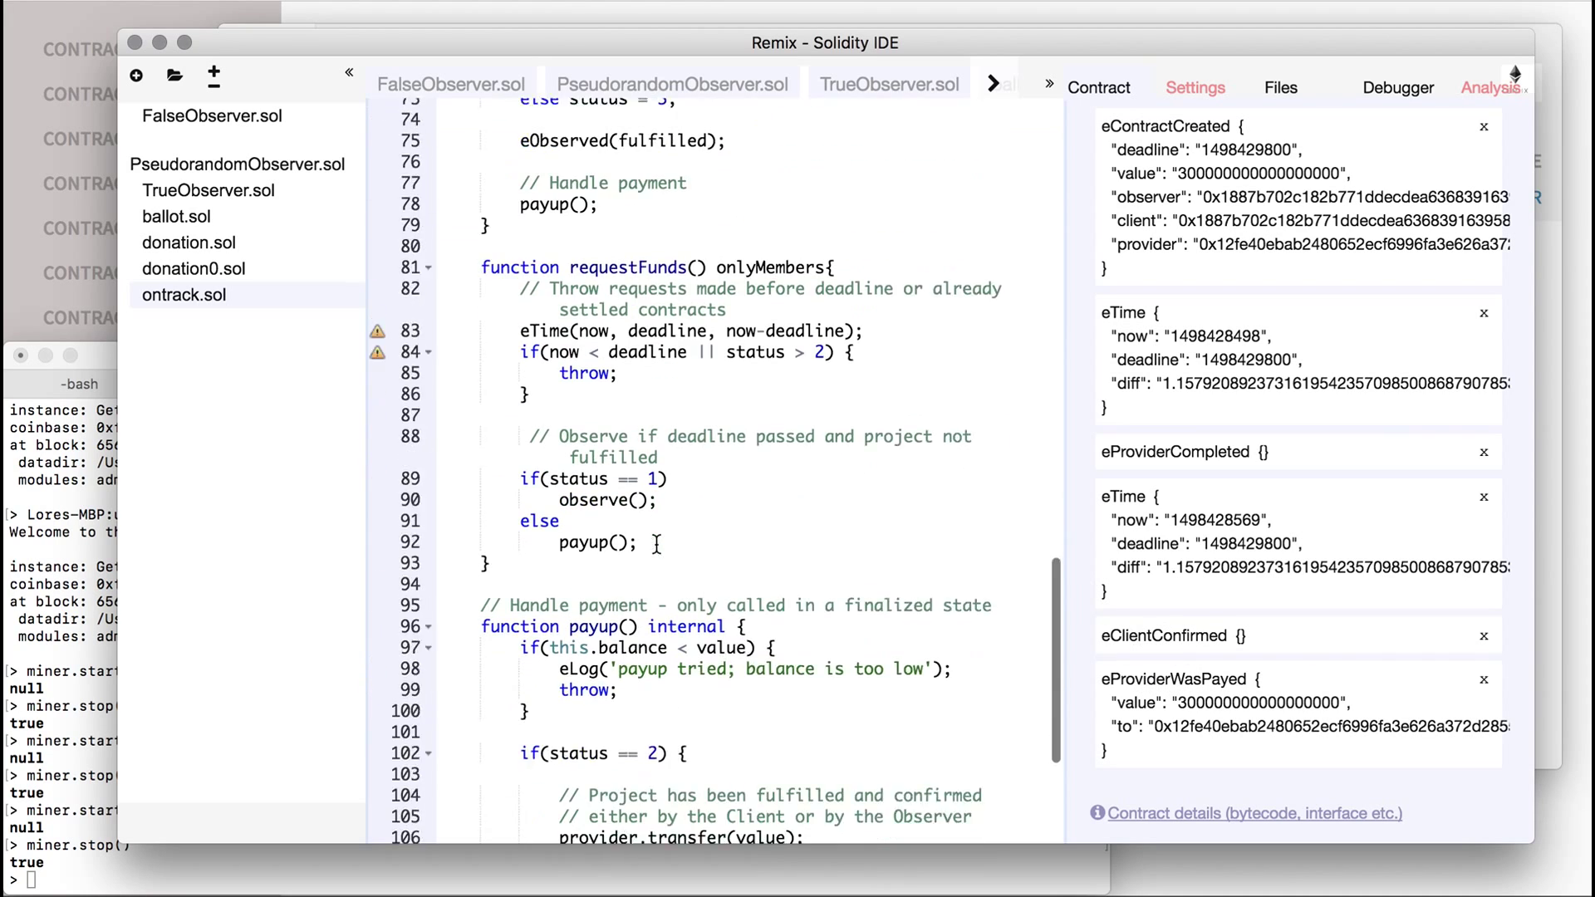
pyautogui.doubleClick(1160, 679)
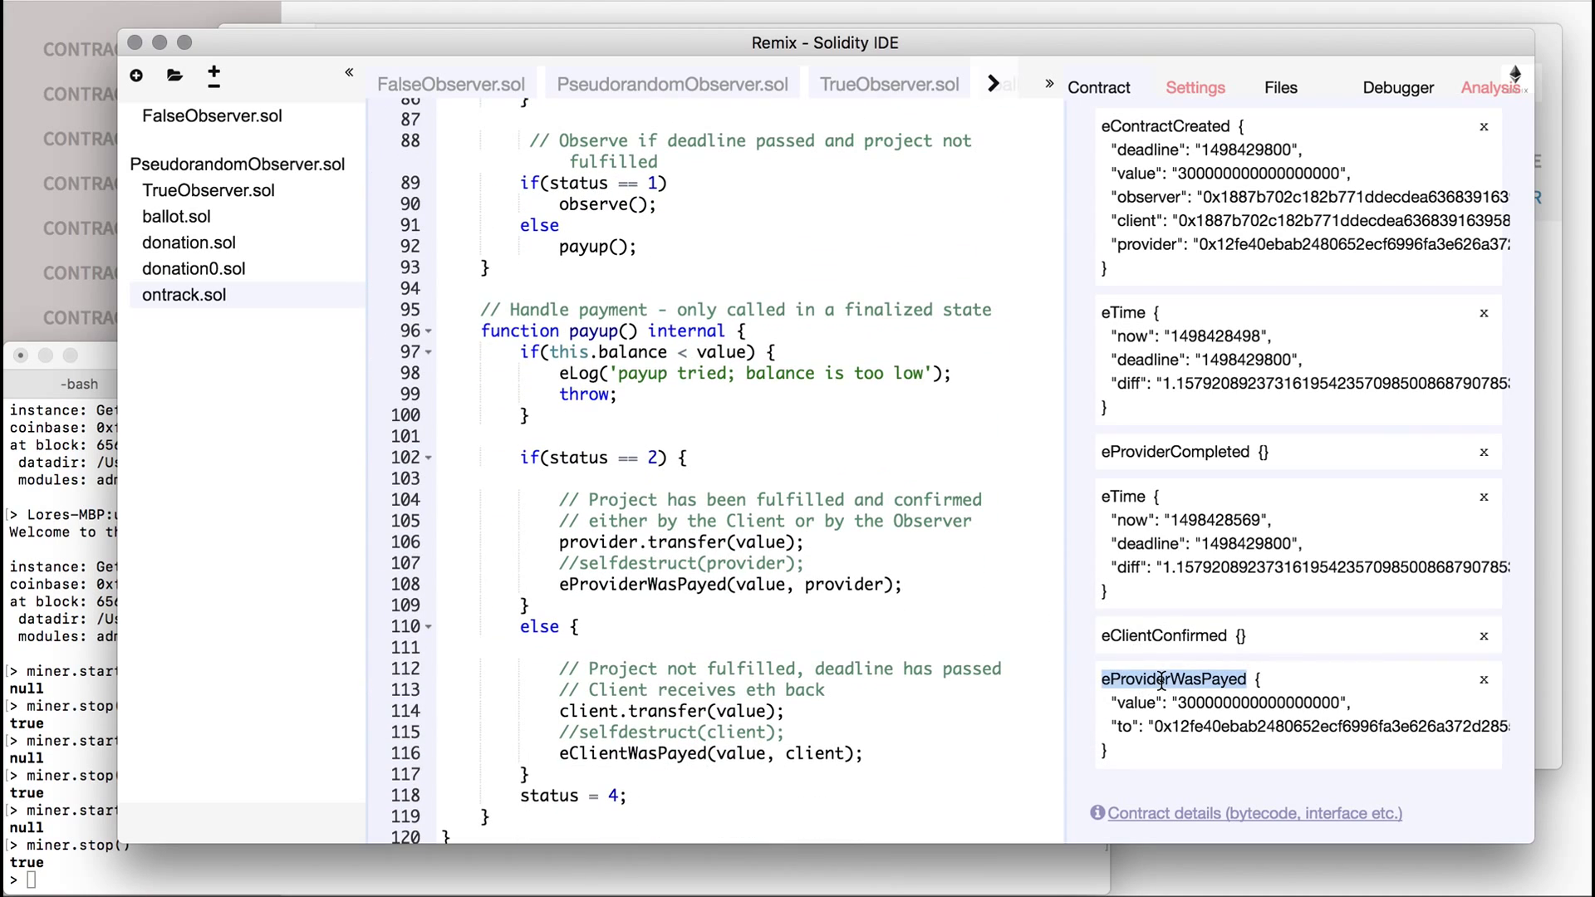
pyautogui.doubleClick(642, 584)
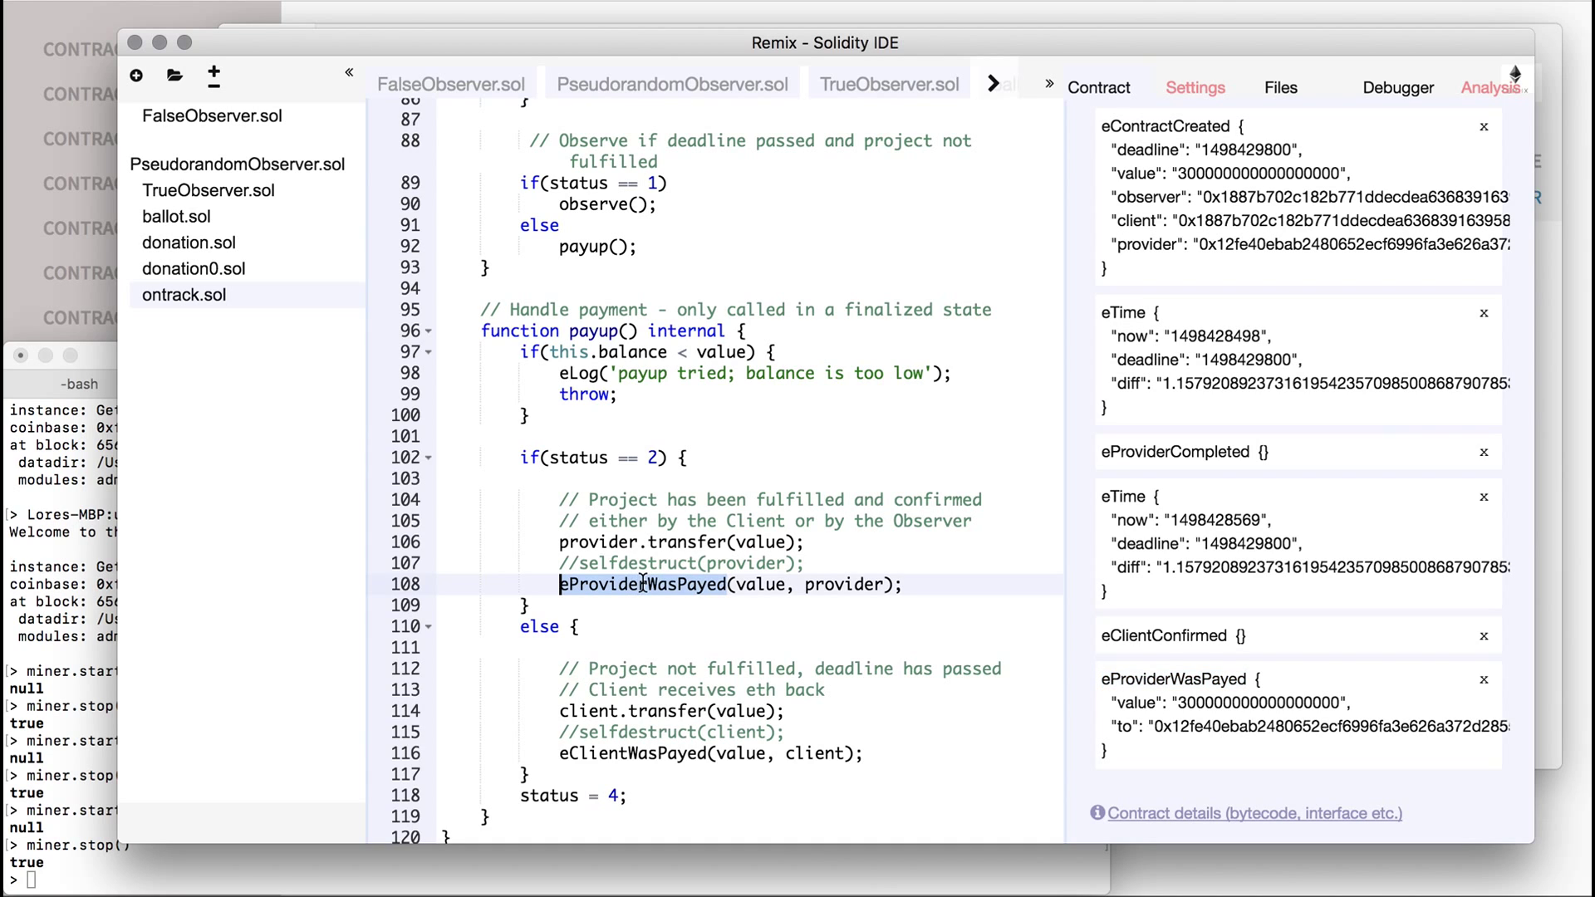
pyautogui.scroll(5, 1190, 515)
pyautogui.scroll(10, 1190, 515)
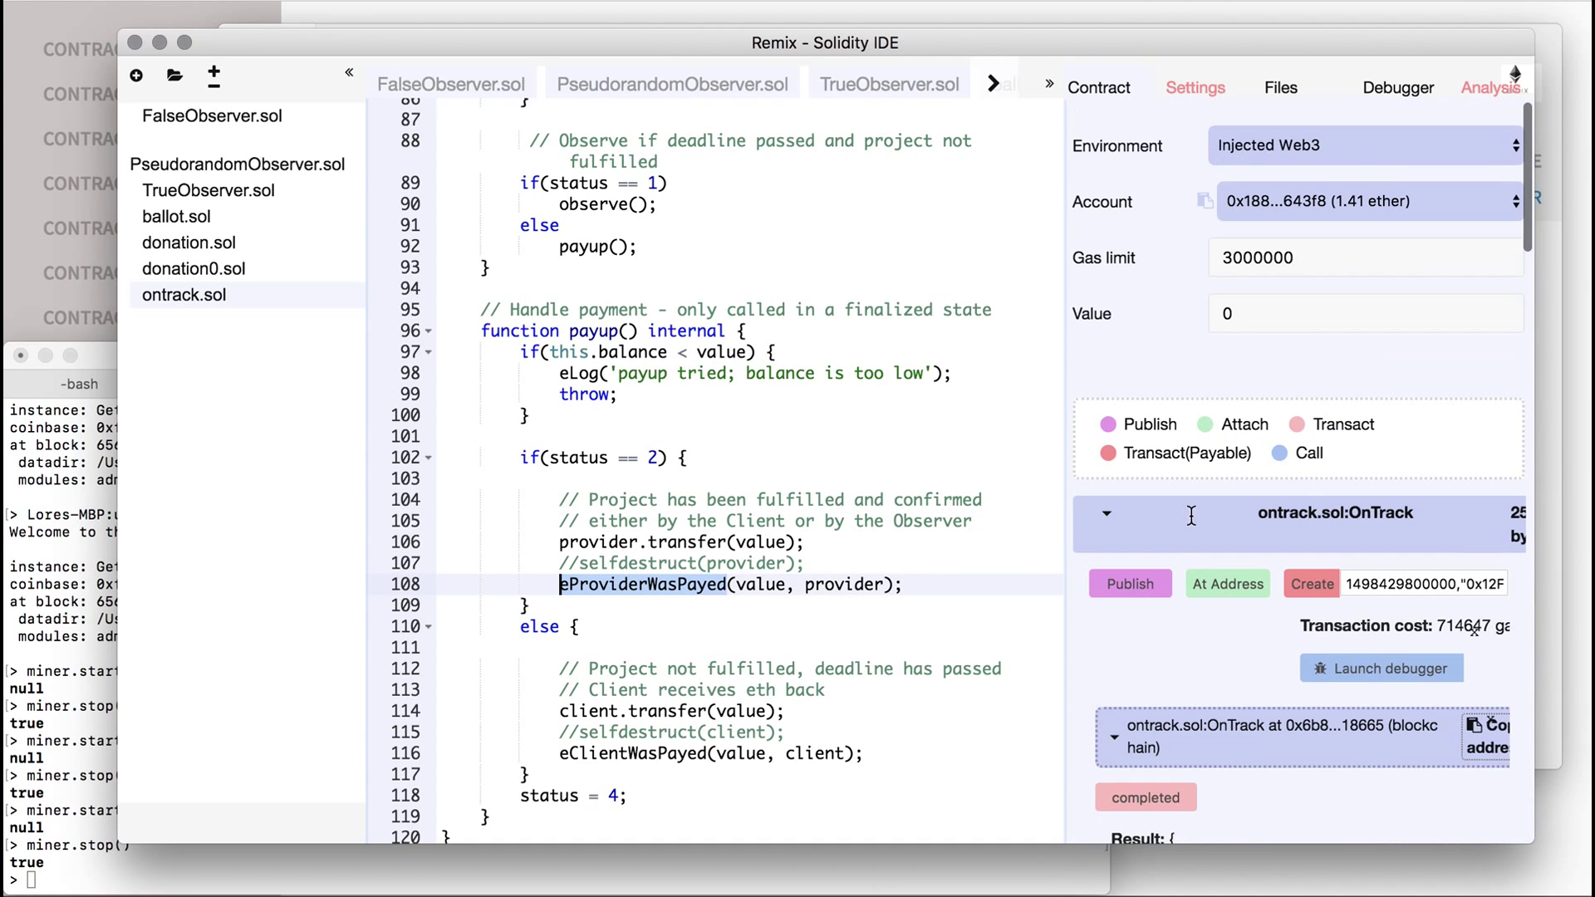
# Step: Check the Account list, keeping the 33,276-ether 0xf59…09a5a account selected
pyautogui.click(1398, 201)
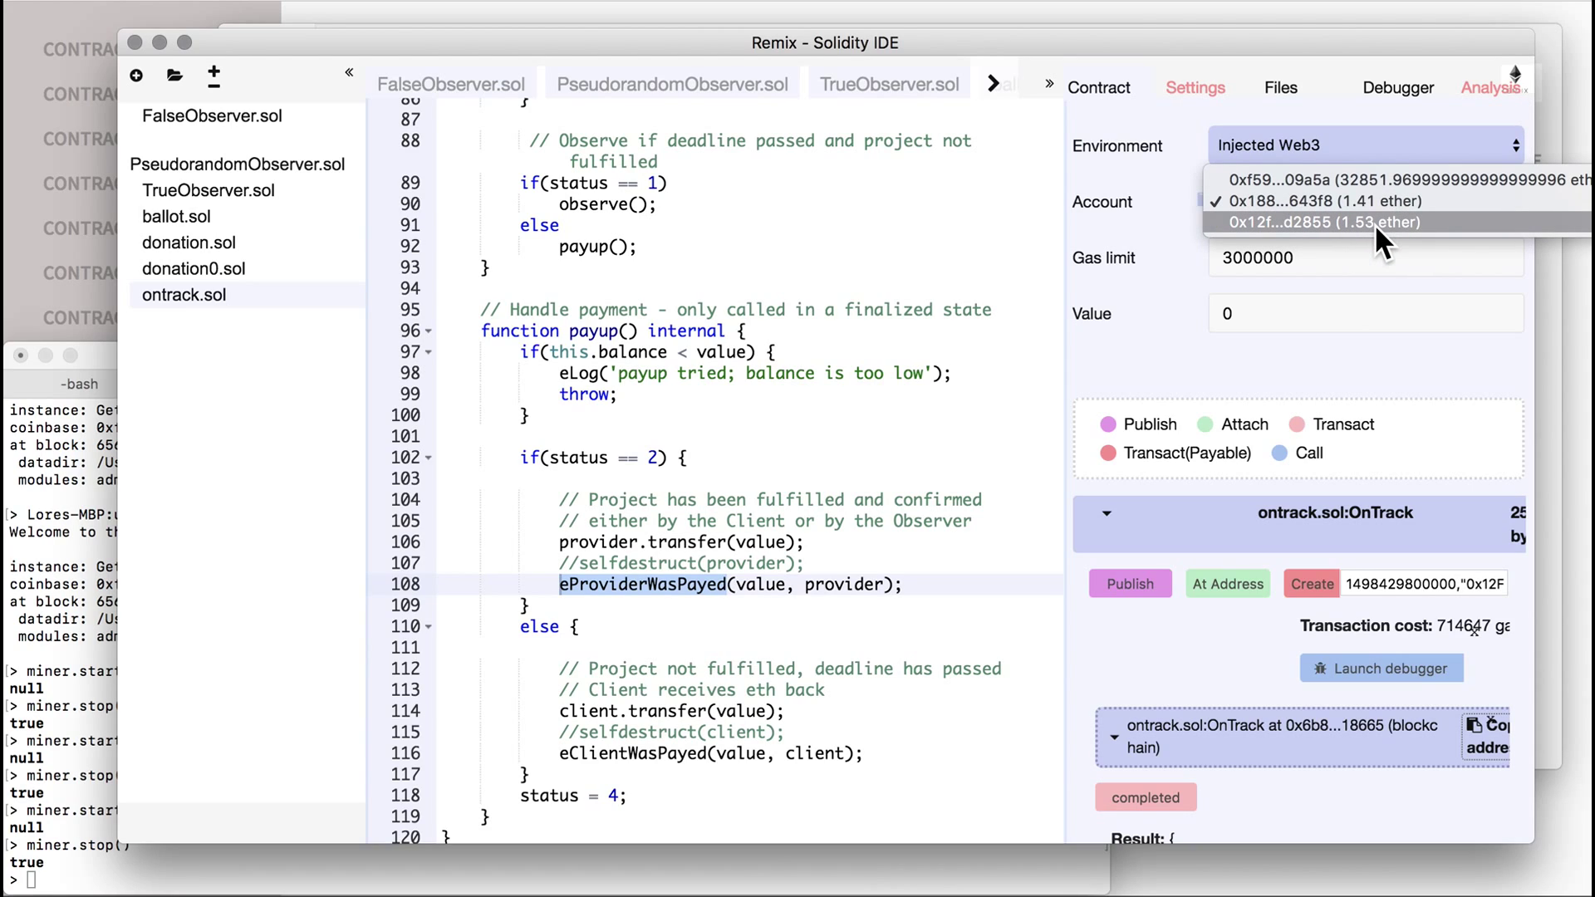
pyautogui.click(1292, 355)
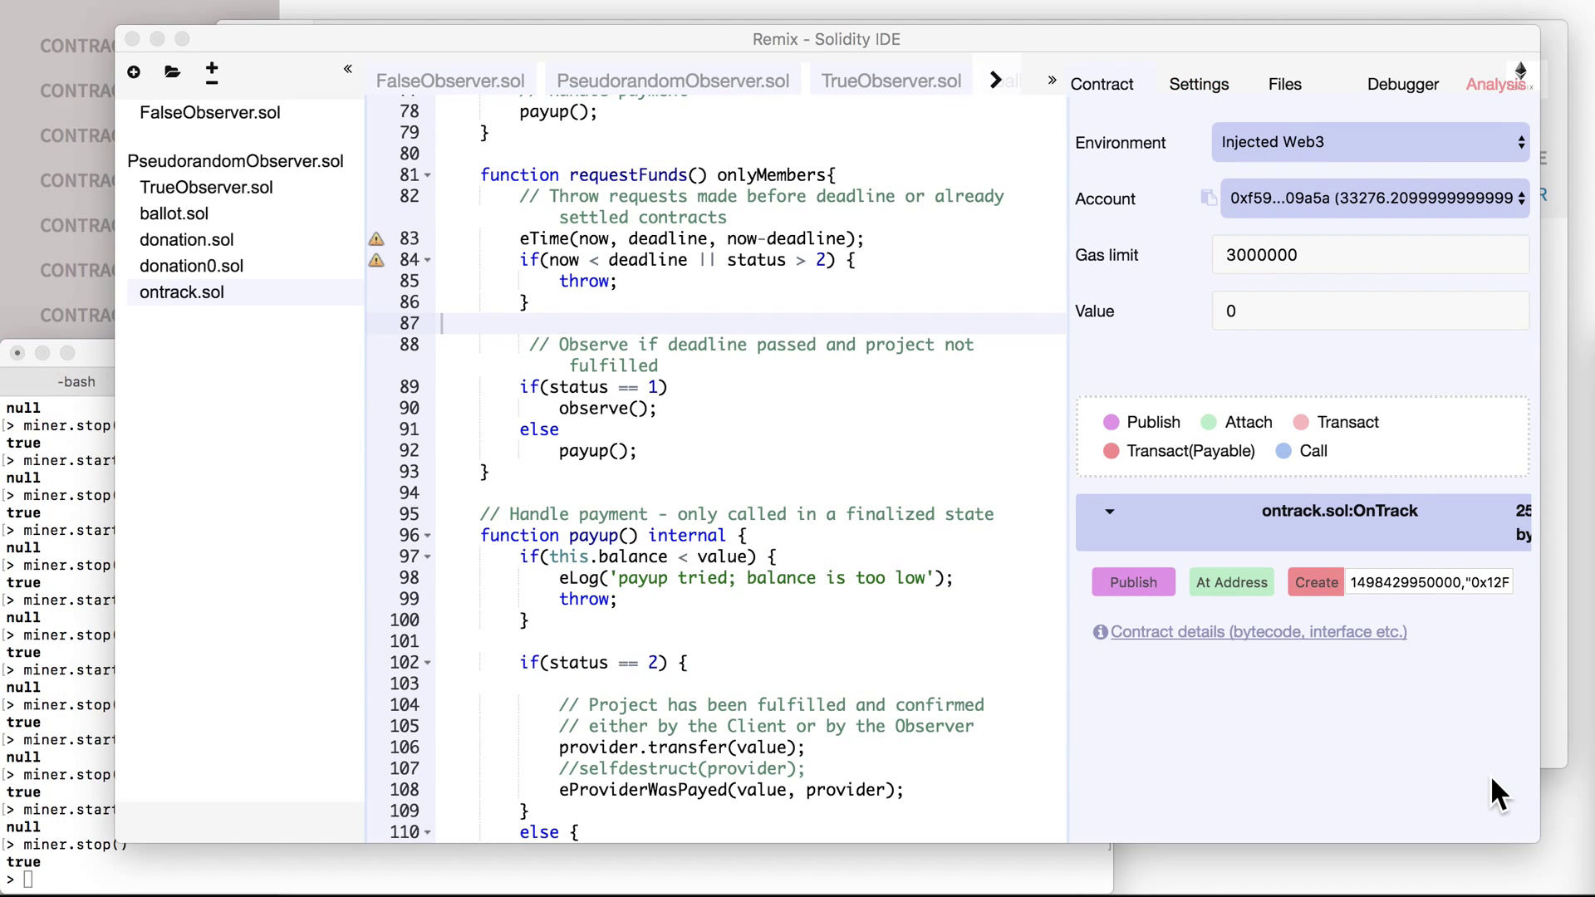
pyautogui.click(1328, 310)
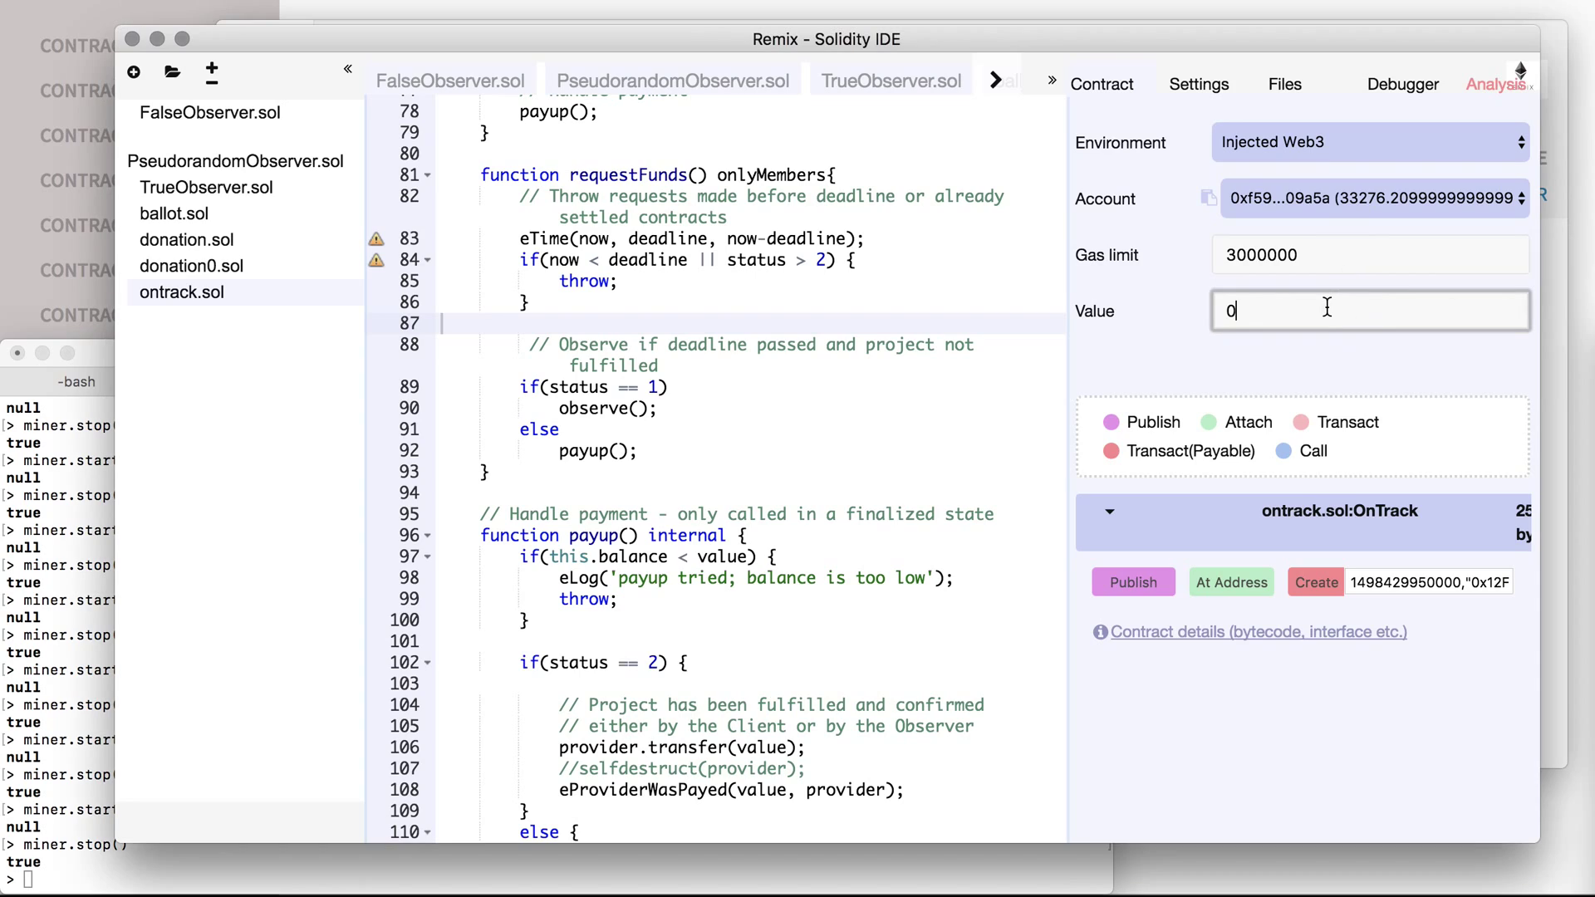
pyautogui.write('.4')
pyautogui.click(1300, 374)
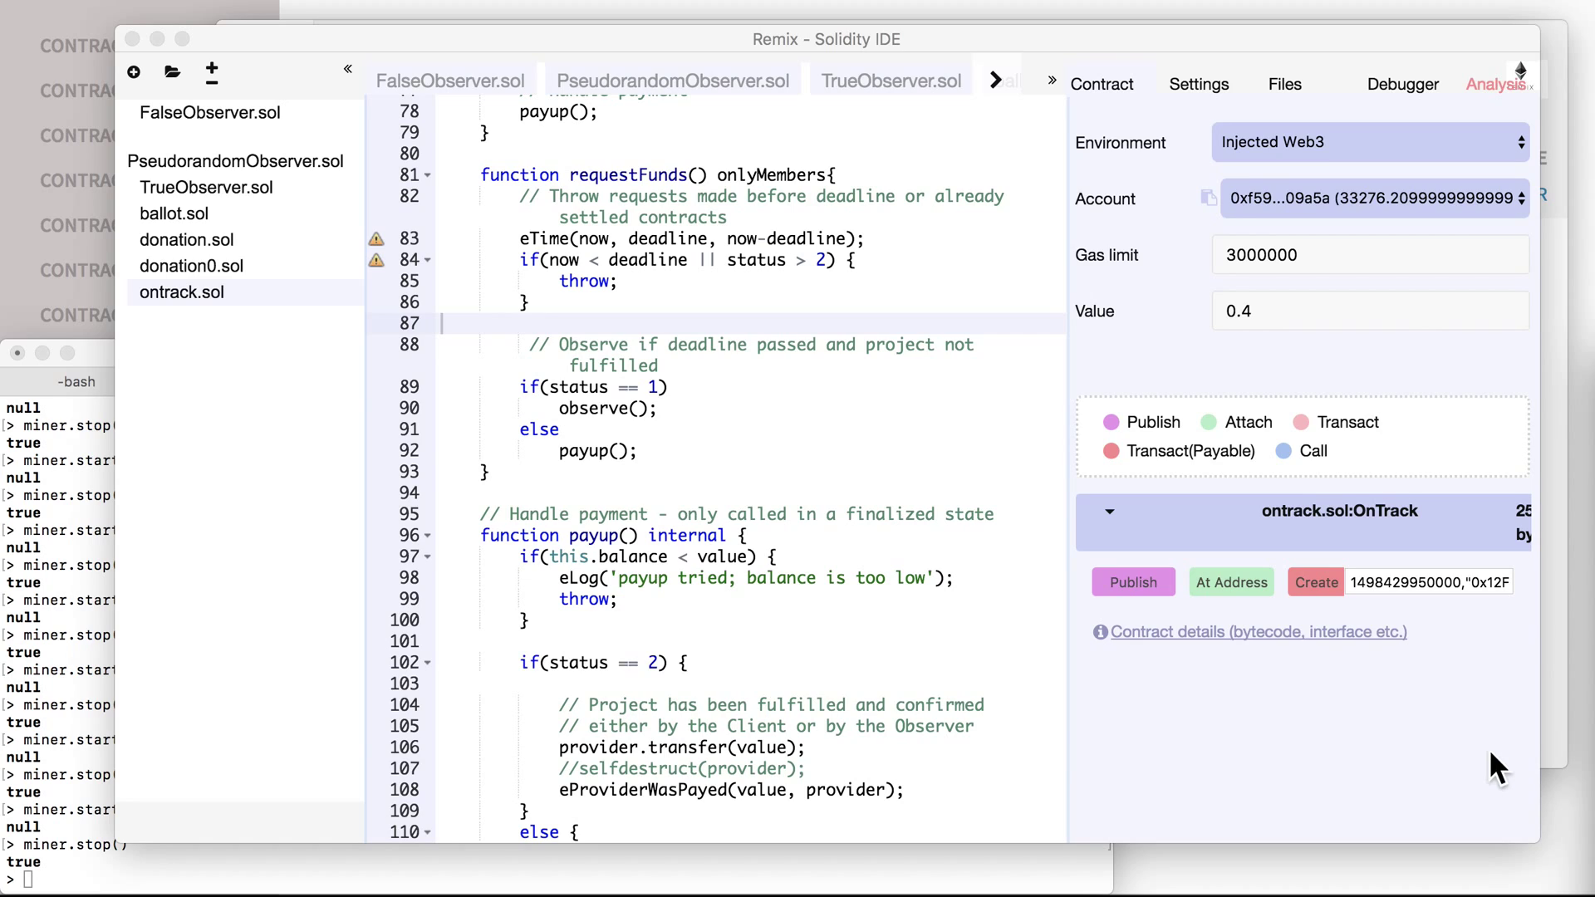
pyautogui.doubleClick(1407, 582)
pyautogui.press('super+v')
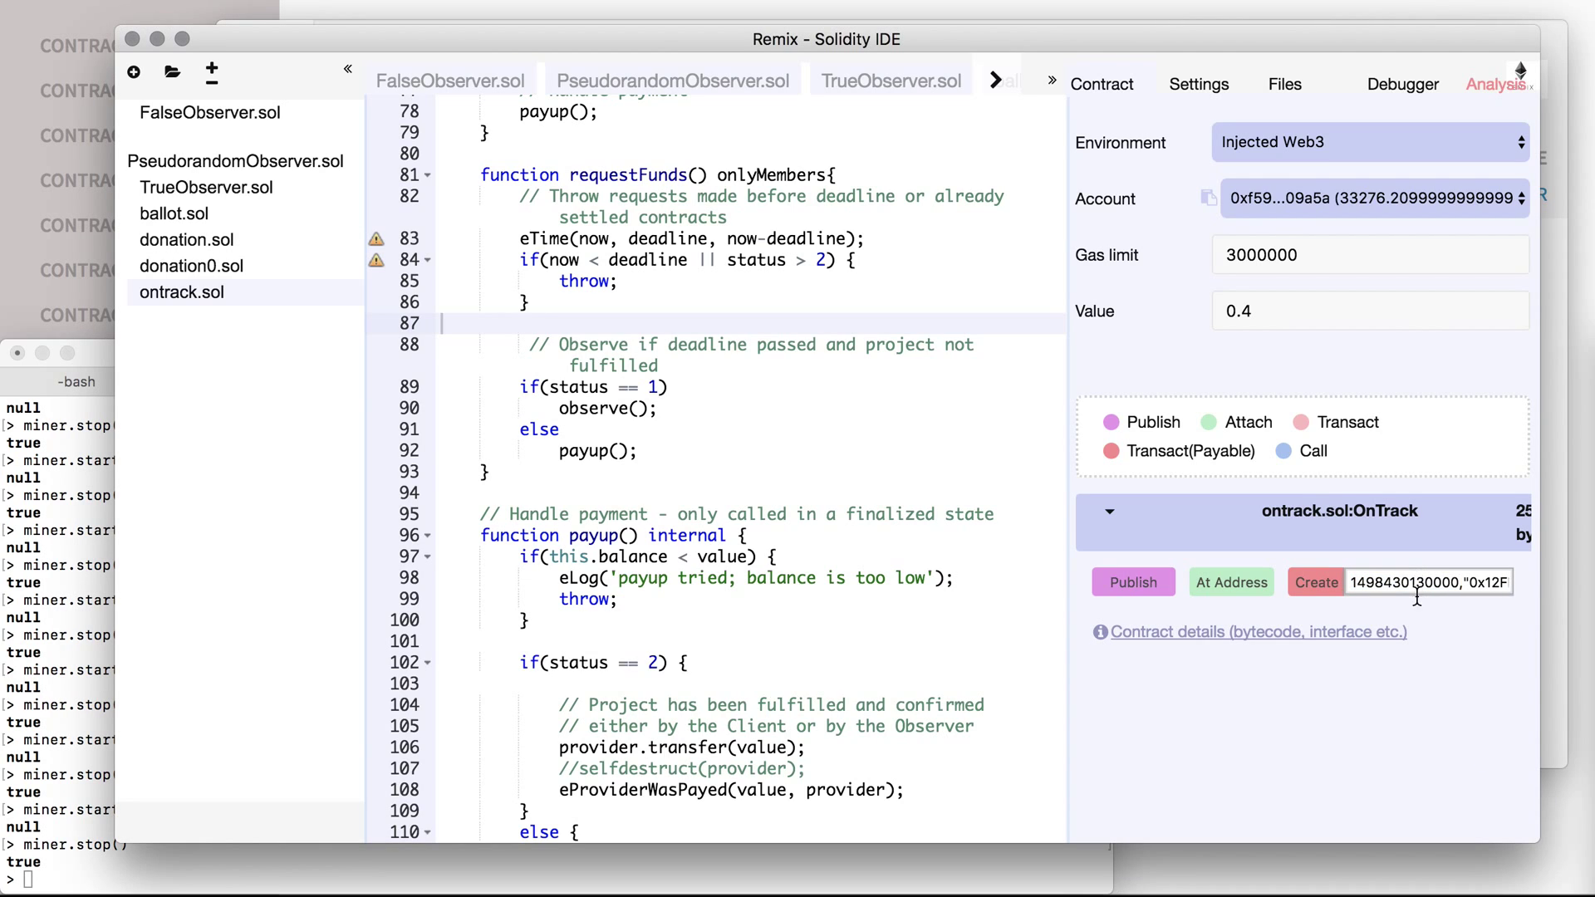
# Step: Create the OnTrack contract, approve it with the password, and mine it with miner.start()
pyautogui.click(1318, 582)
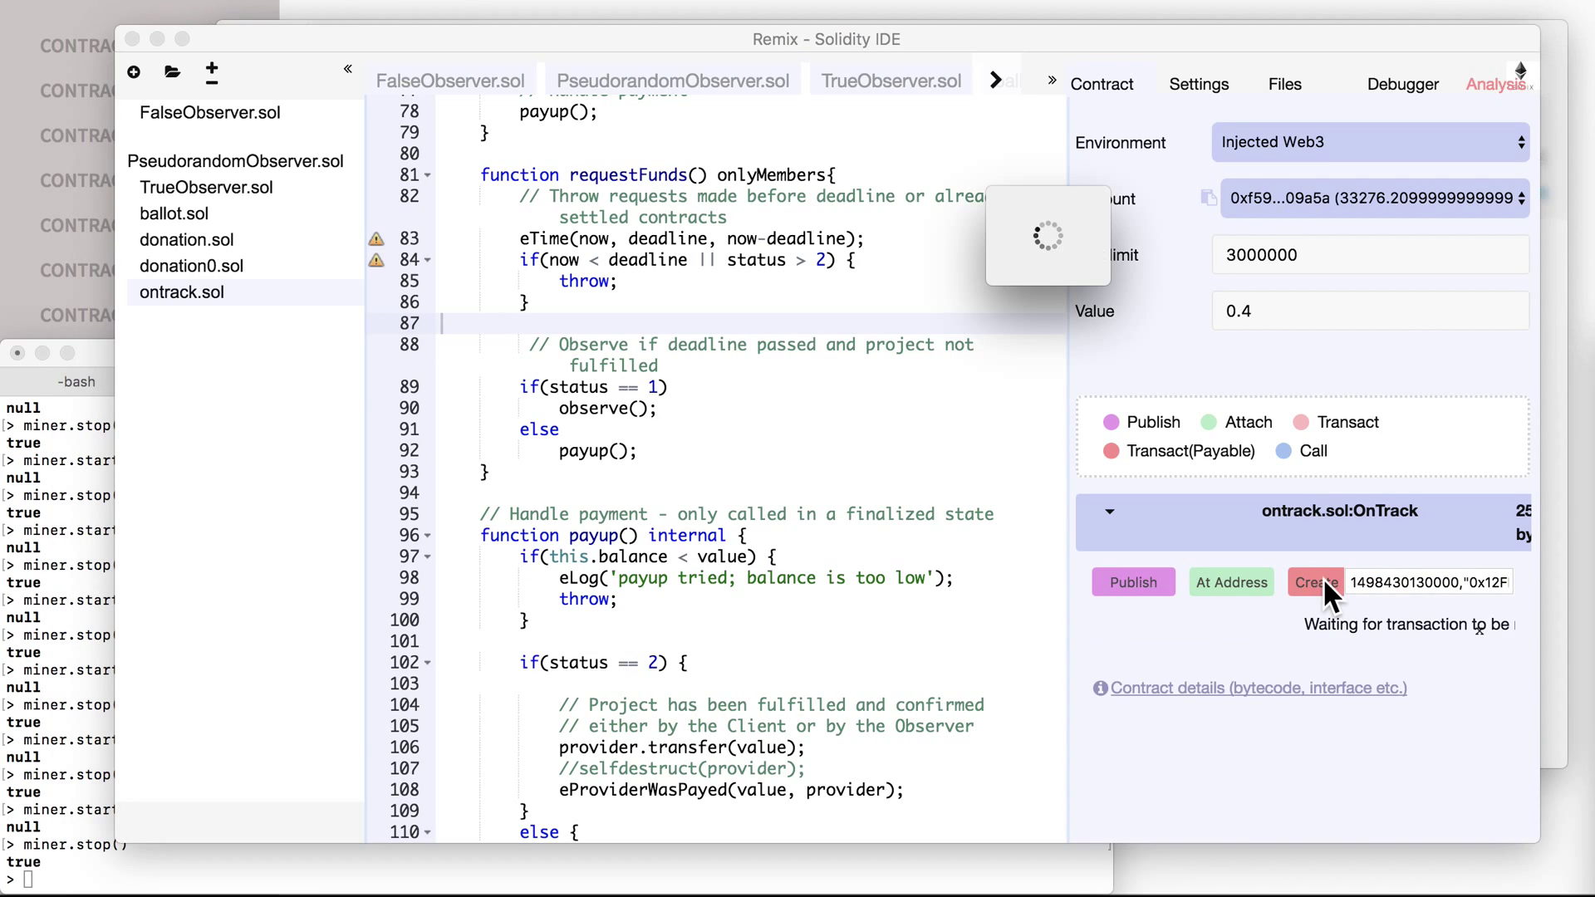
pyautogui.write('•••••••')
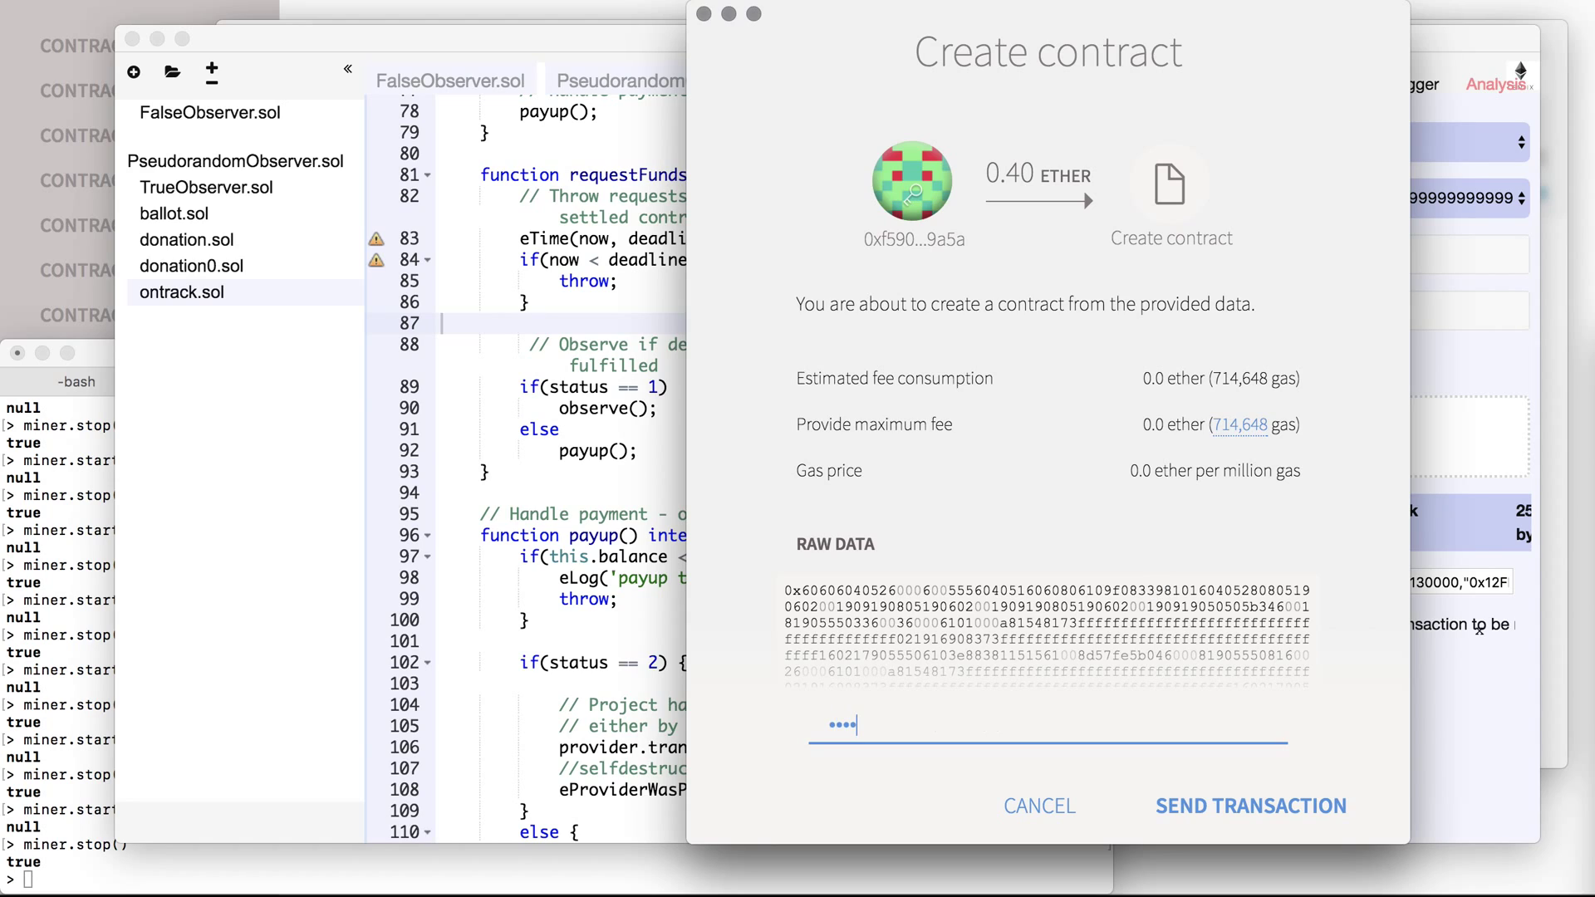
pyautogui.write('••')
pyautogui.press('Return')
pyautogui.click(108, 673)
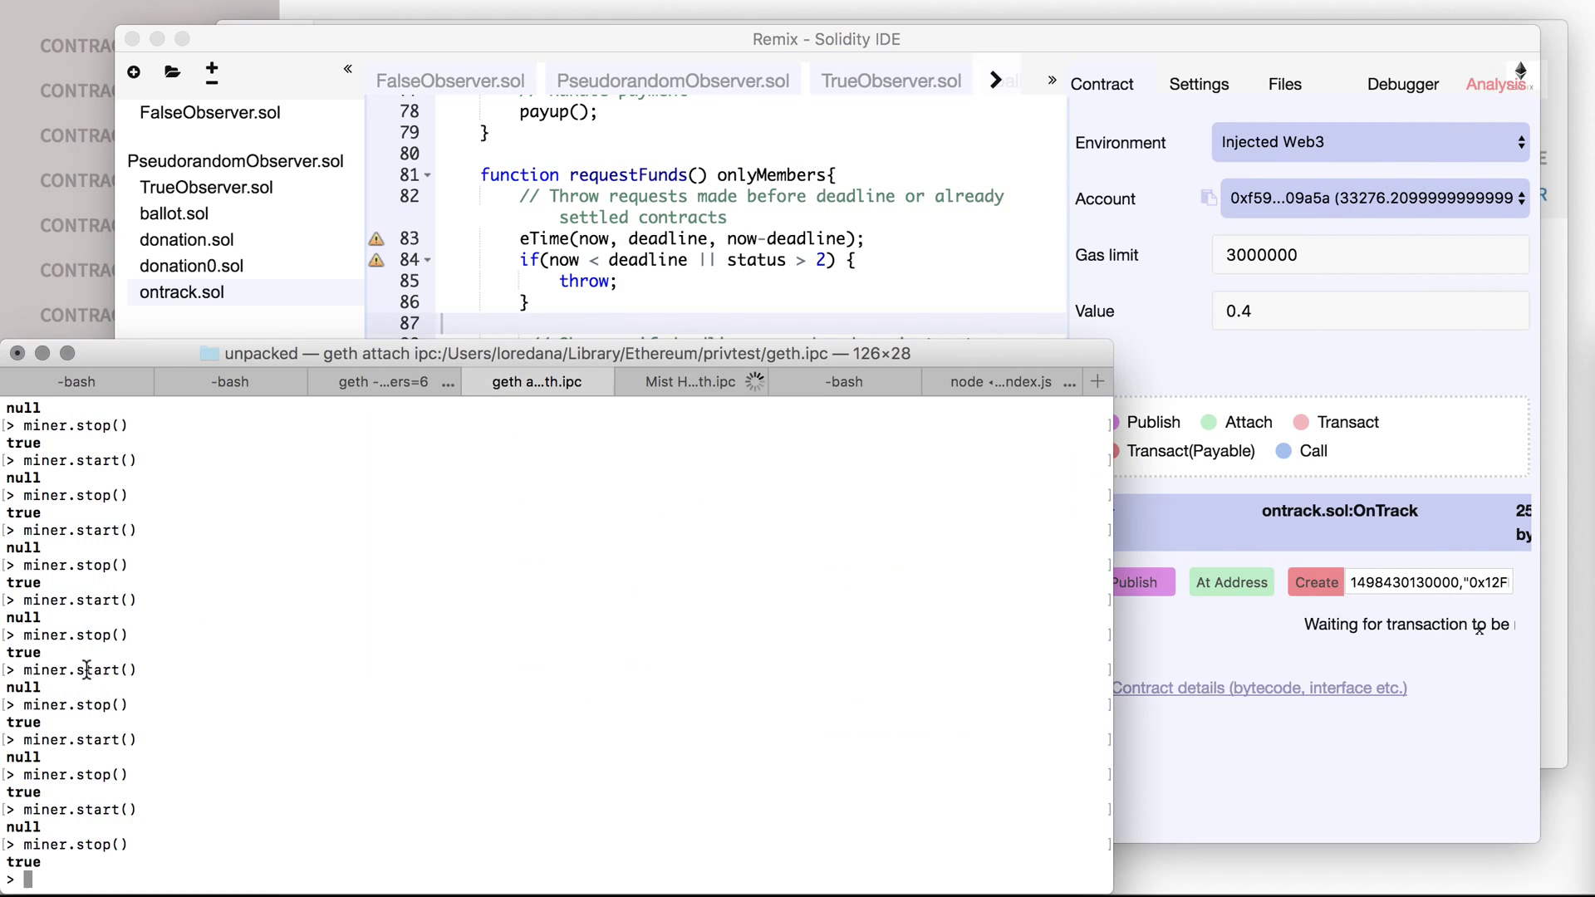
pyautogui.press('Up')
pyautogui.press('Up')
pyautogui.press('Return')
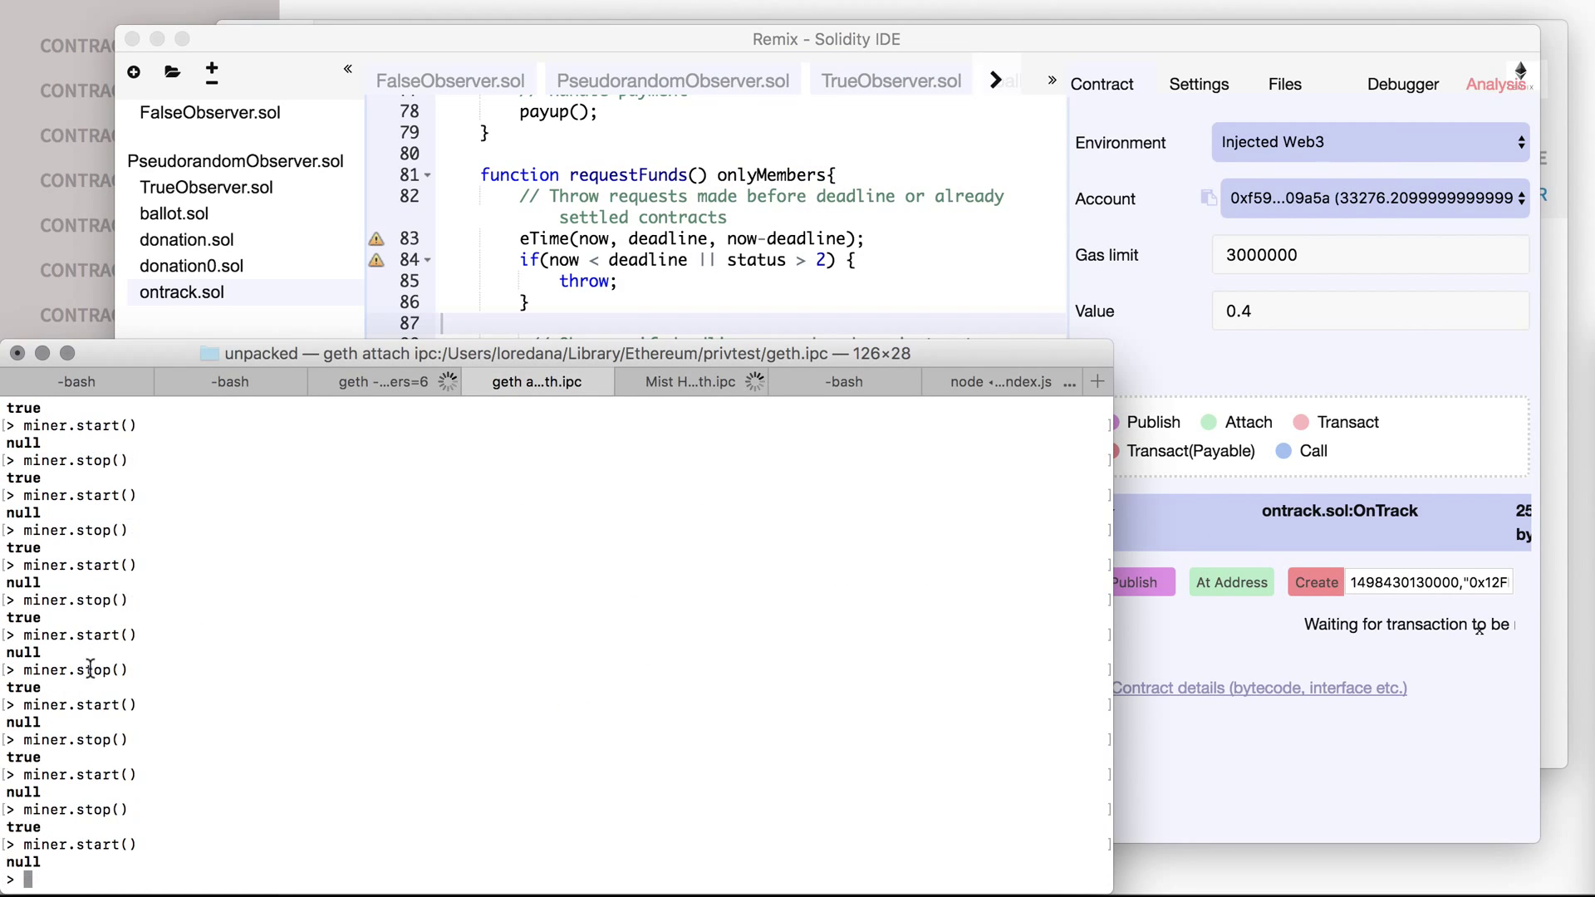
# Step: Switch to provider account 0x12f…d2855, call completed, and approve with the password
pyautogui.click(1206, 692)
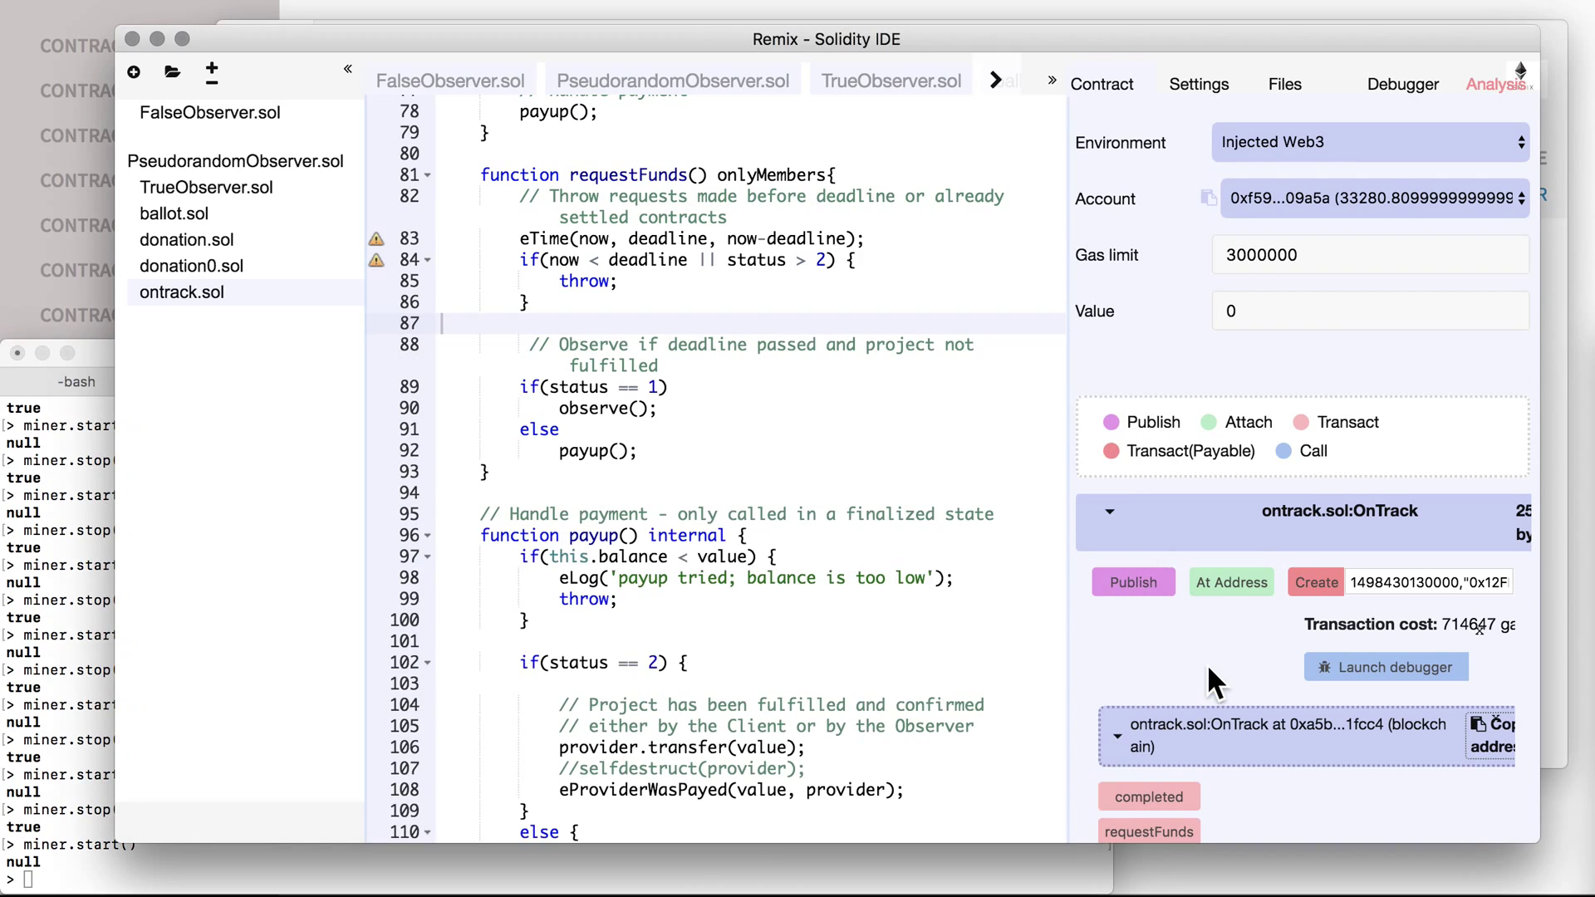
pyautogui.click(1371, 198)
pyautogui.click(1380, 239)
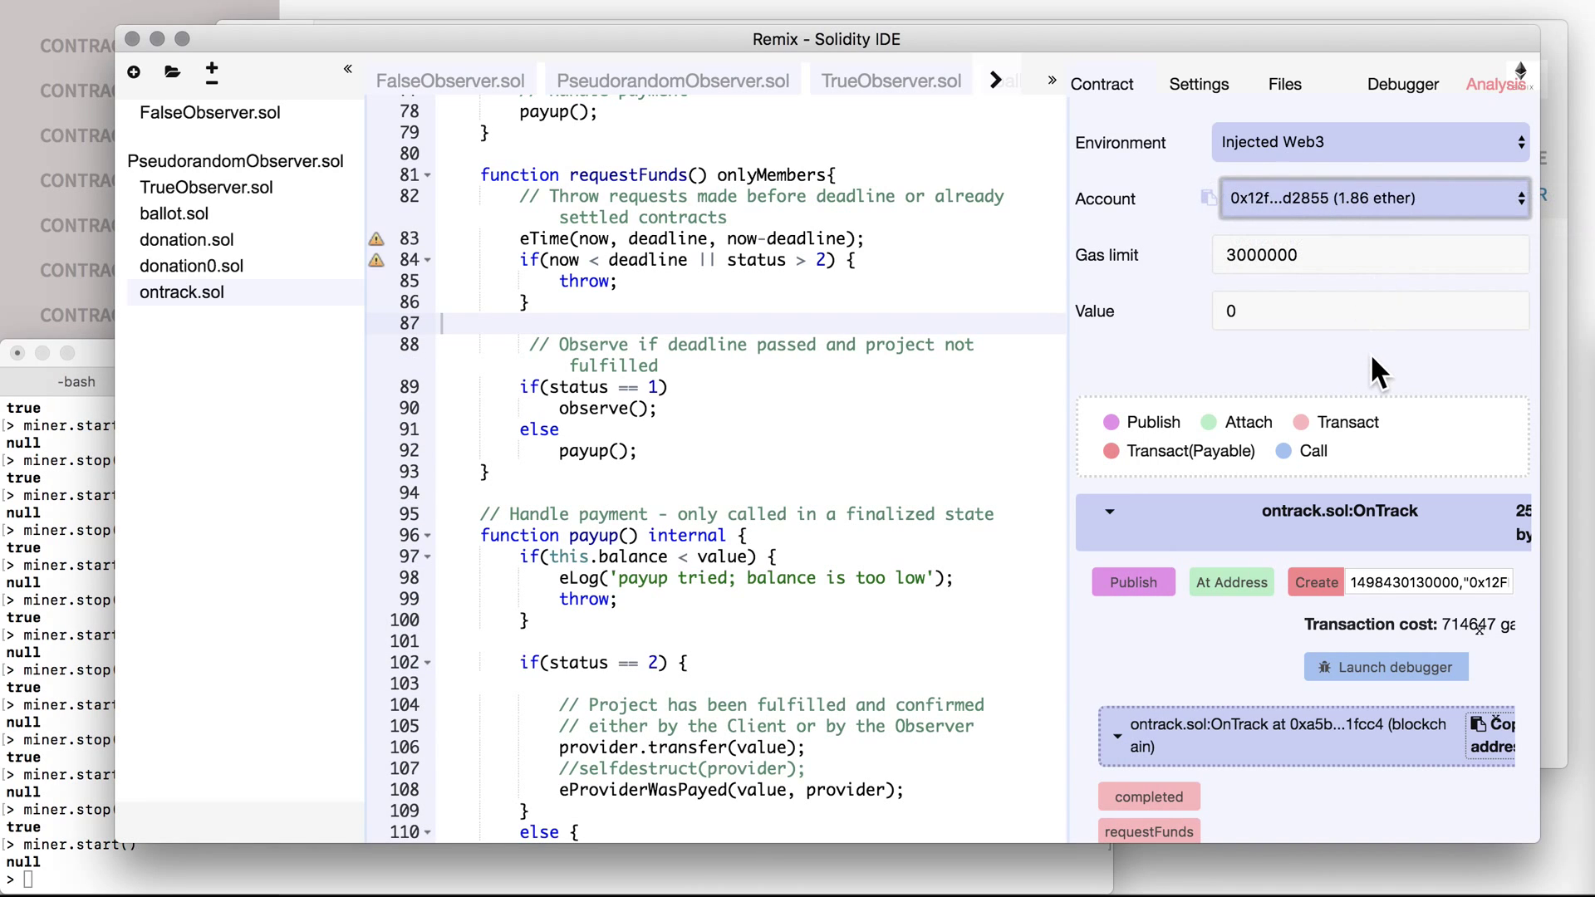
pyautogui.scroll(-3, 1369, 353)
pyautogui.scroll(-3, 1369, 353)
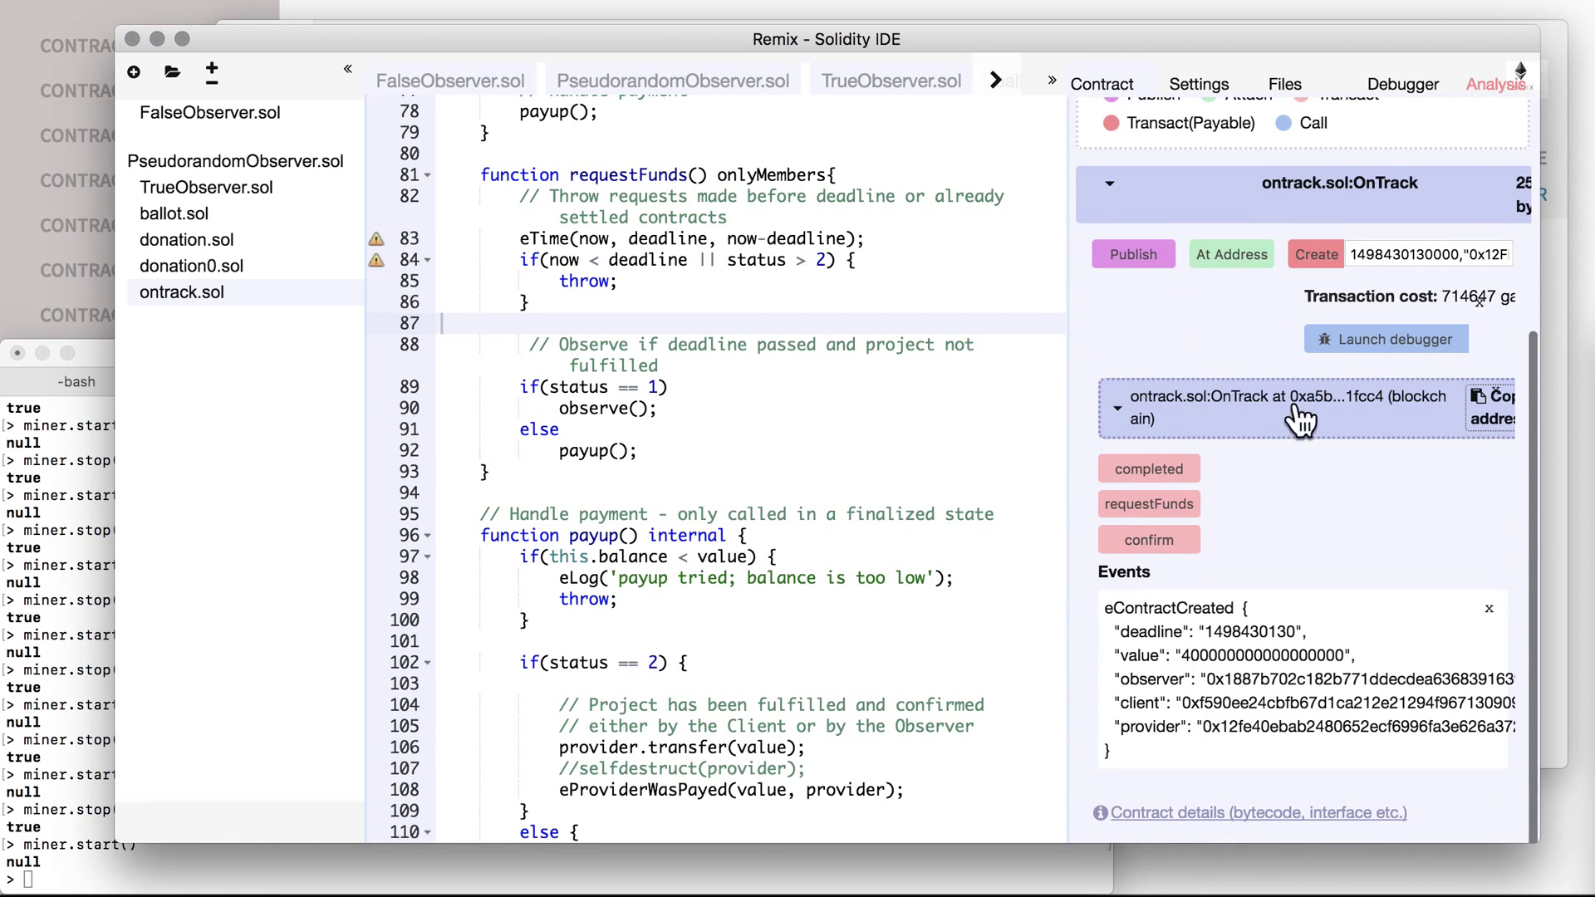
pyautogui.click(1148, 473)
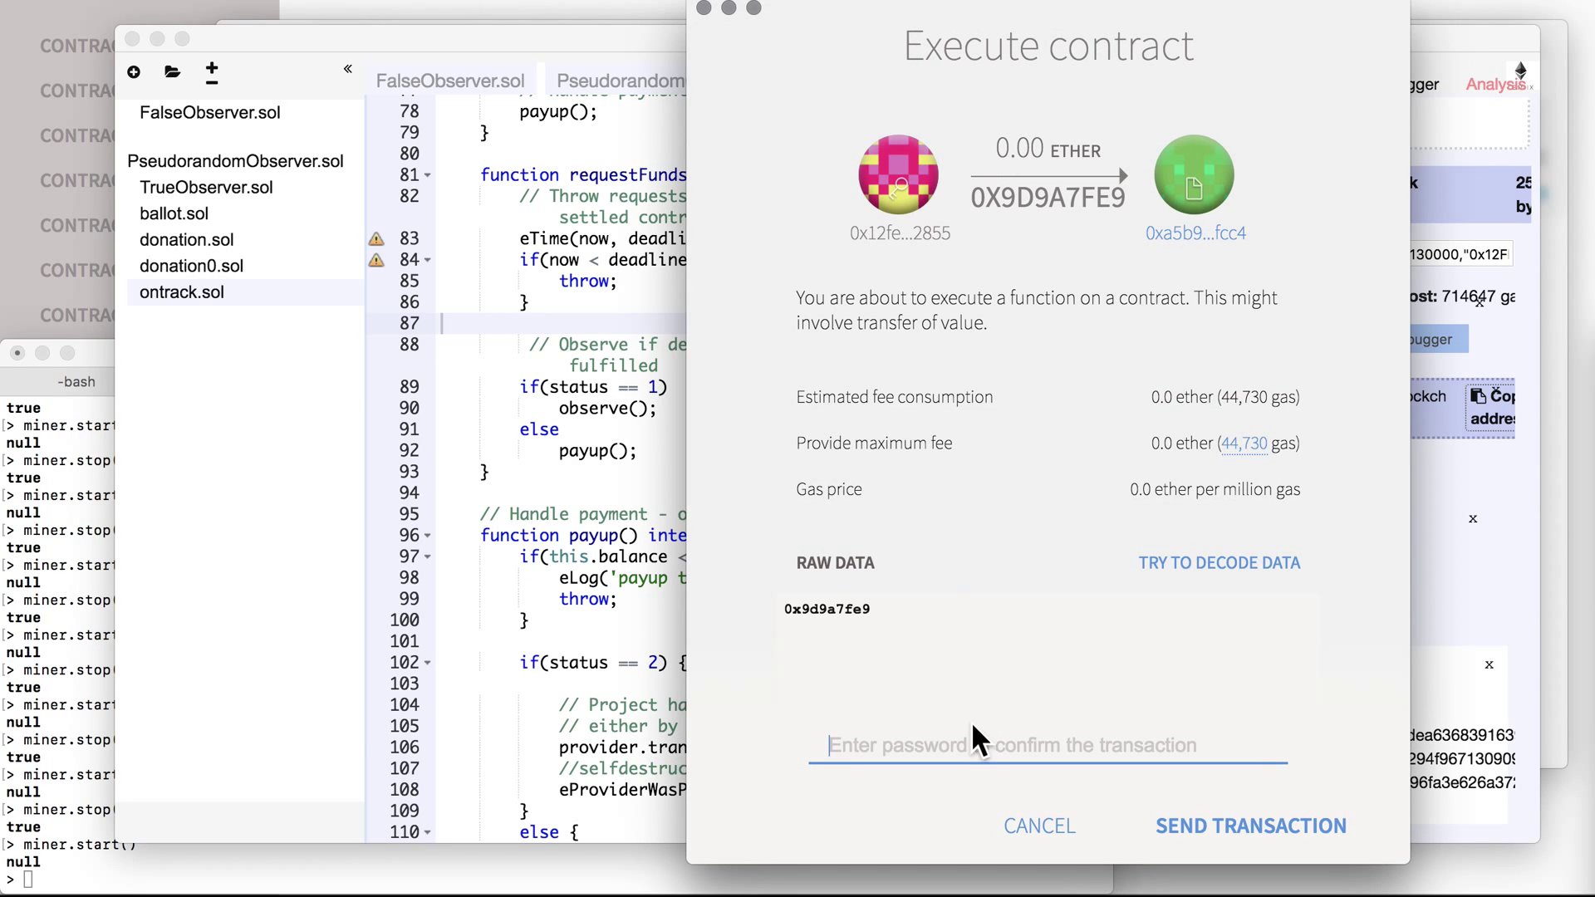
pyautogui.click(985, 745)
pyautogui.write('•••••••')
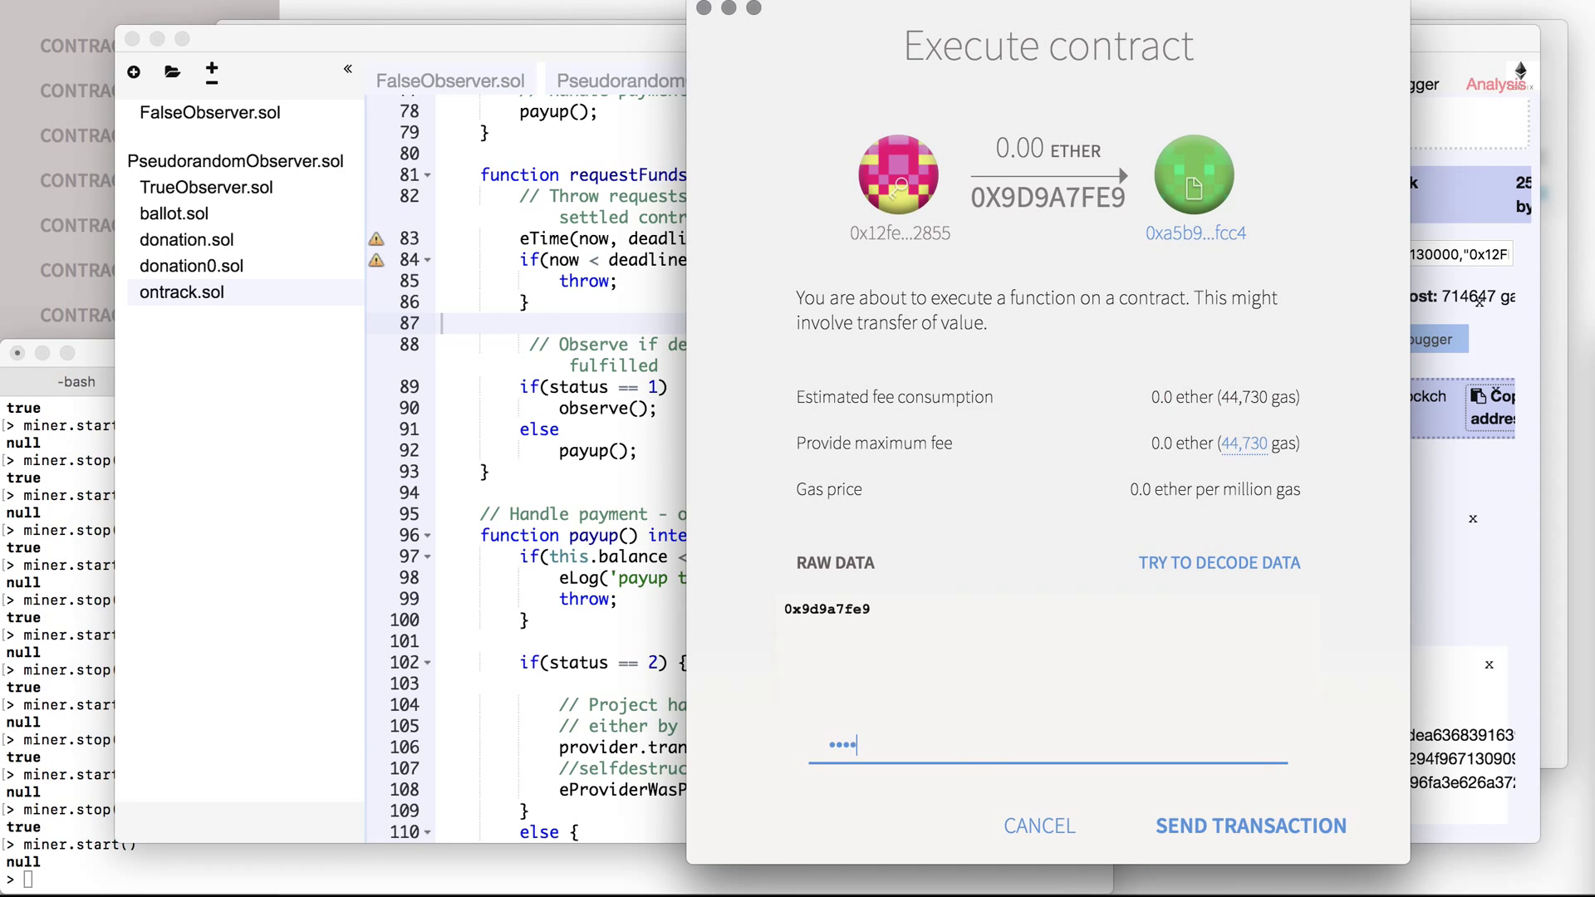
pyautogui.press('Return')
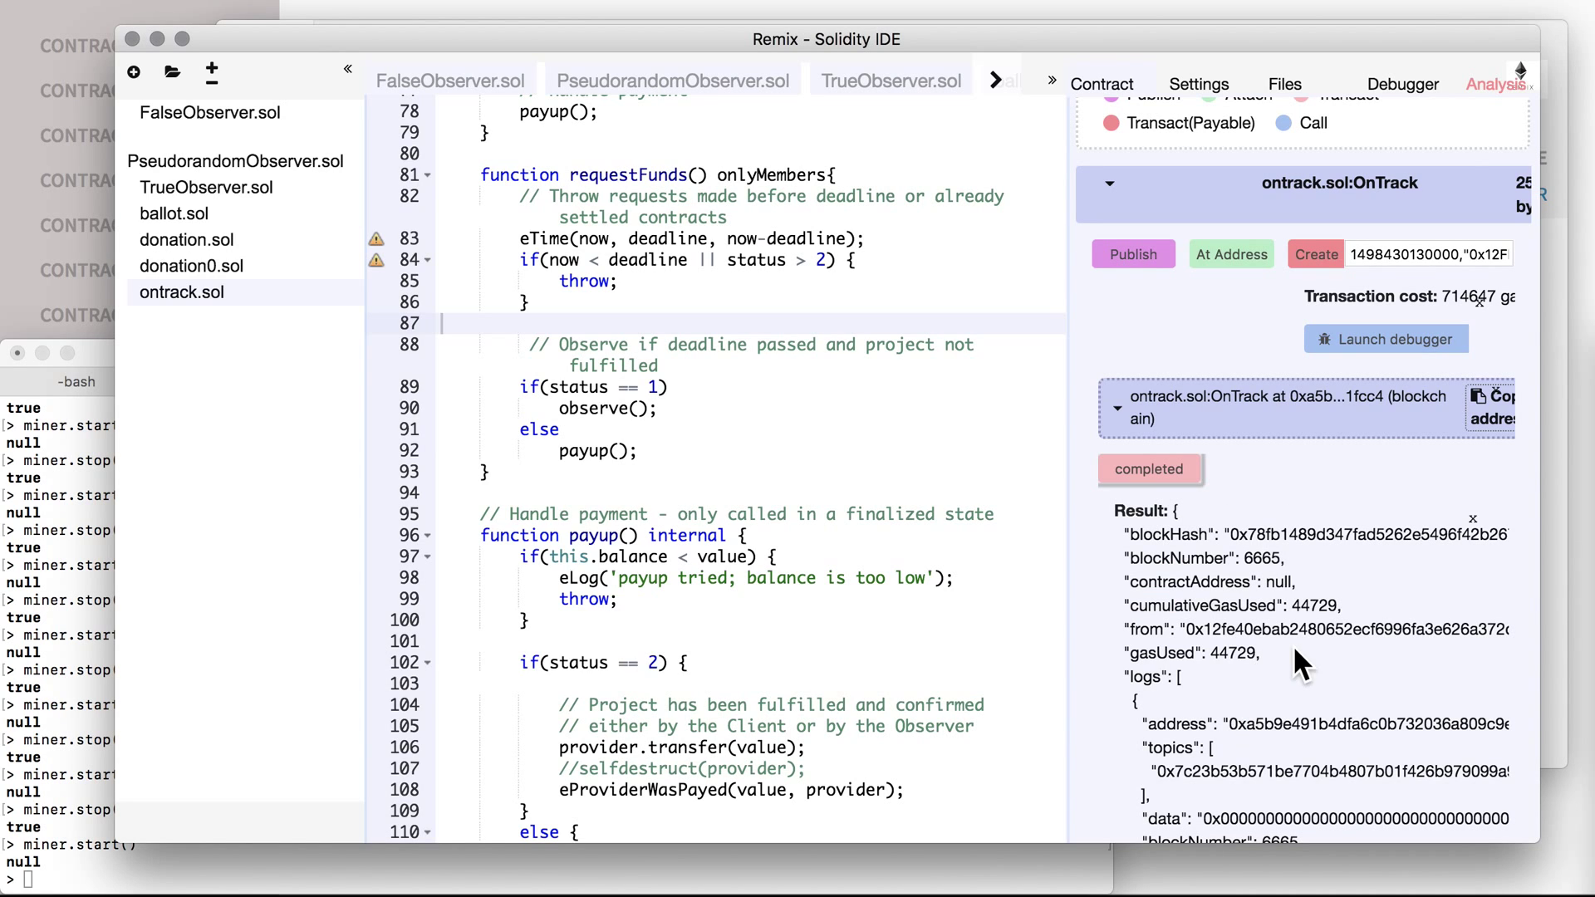
pyautogui.scroll(-10, 1293, 645)
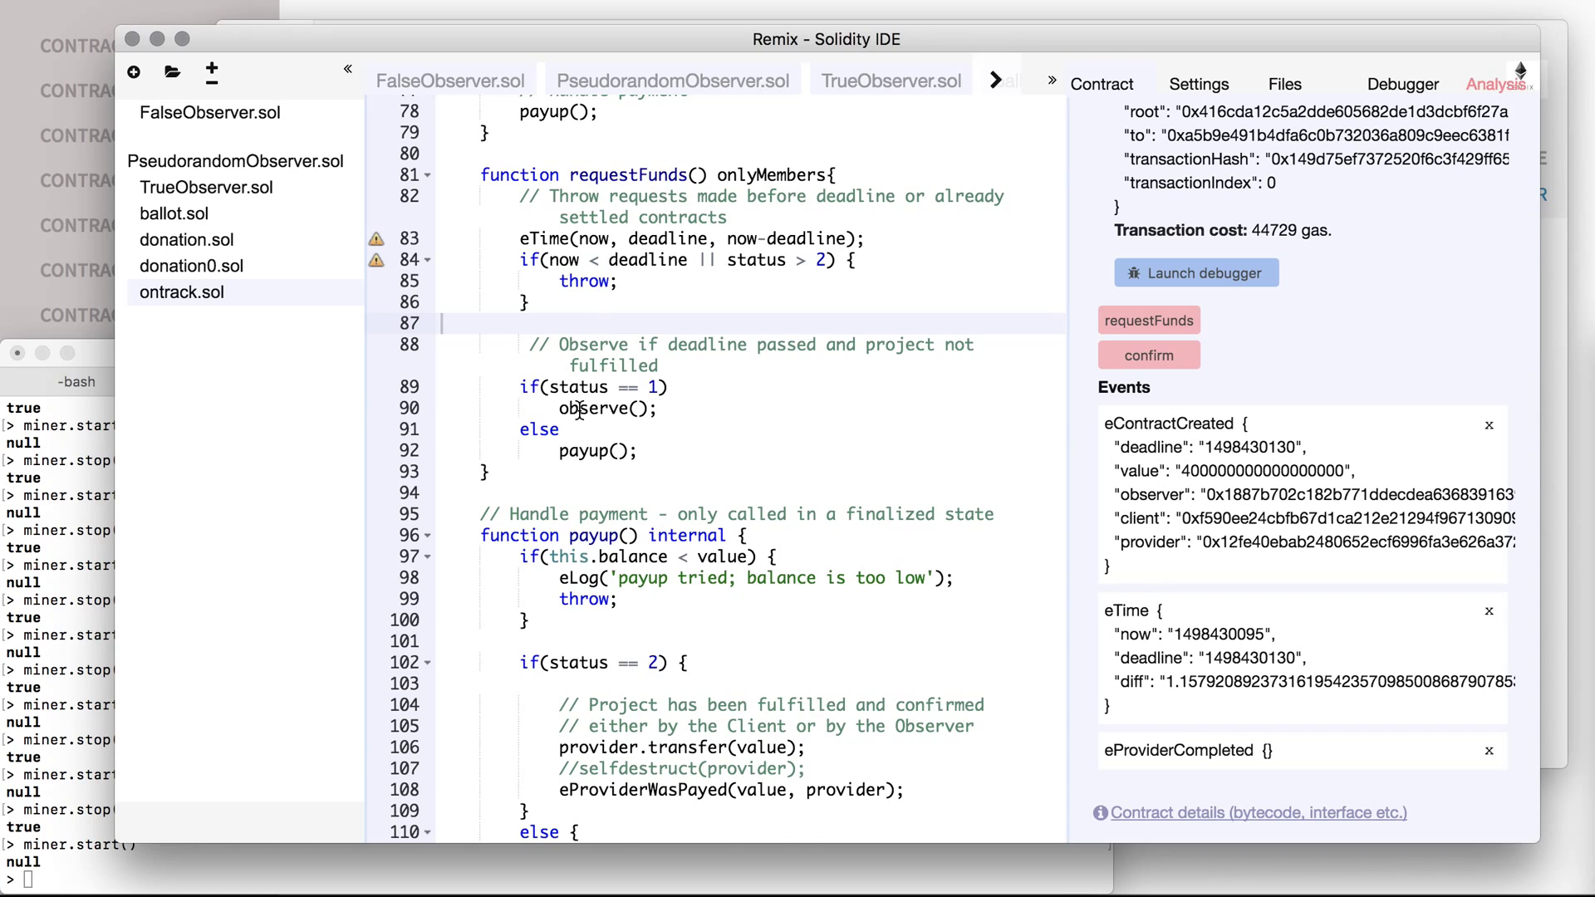
pyautogui.scroll(6, 580, 389)
pyautogui.scroll(4, 580, 390)
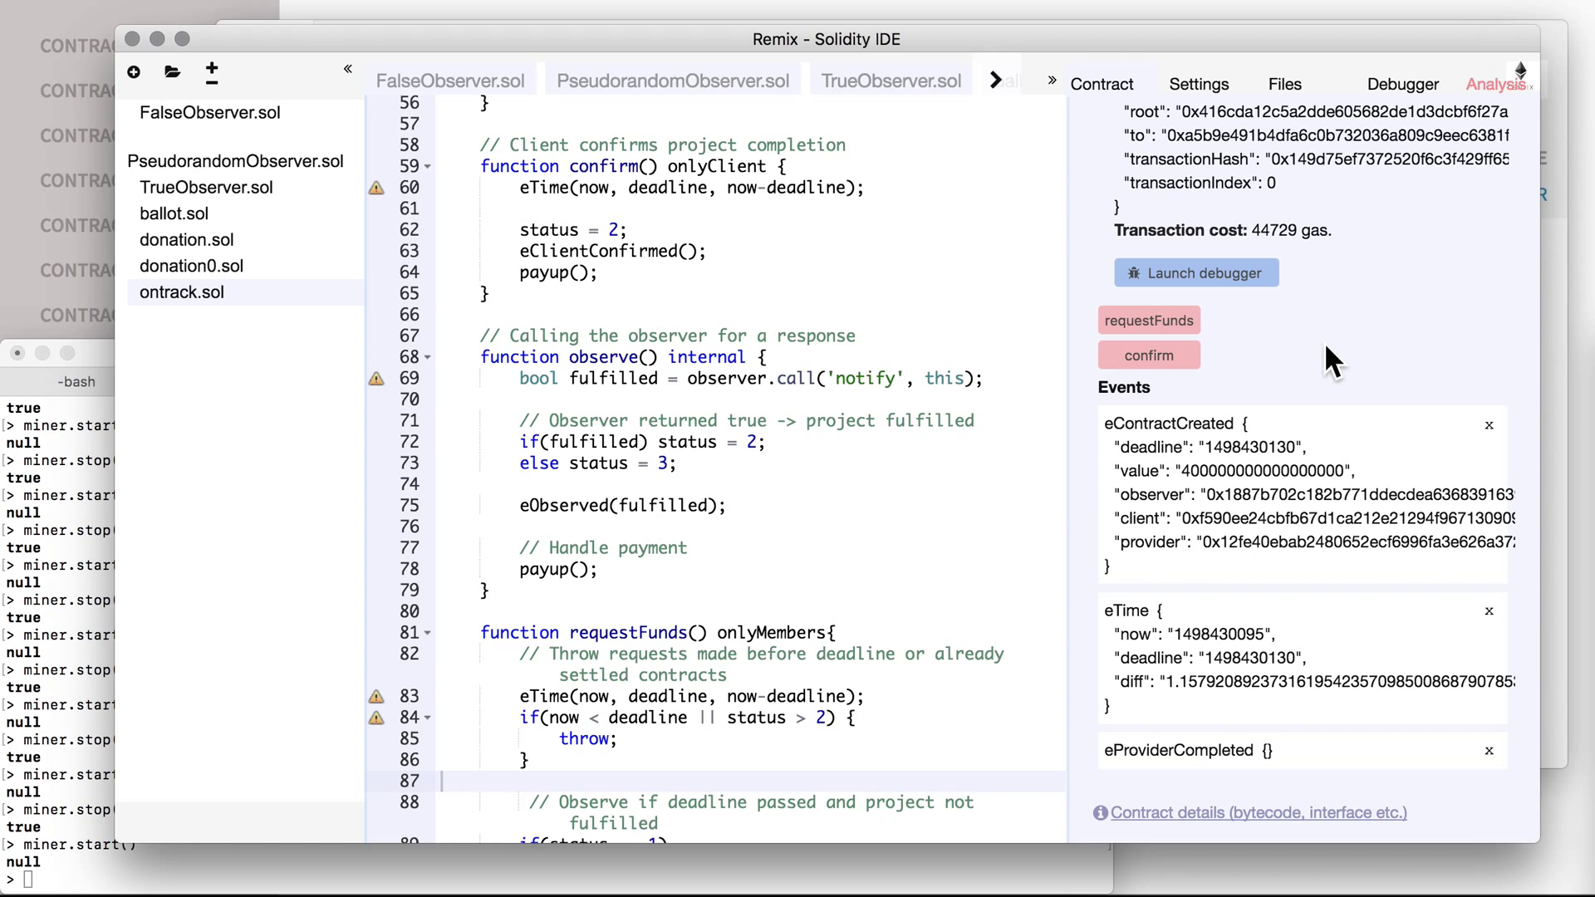
# Step: Call requestFunds and approve it with the password, paying the provider 0.4 ether
pyautogui.click(1150, 321)
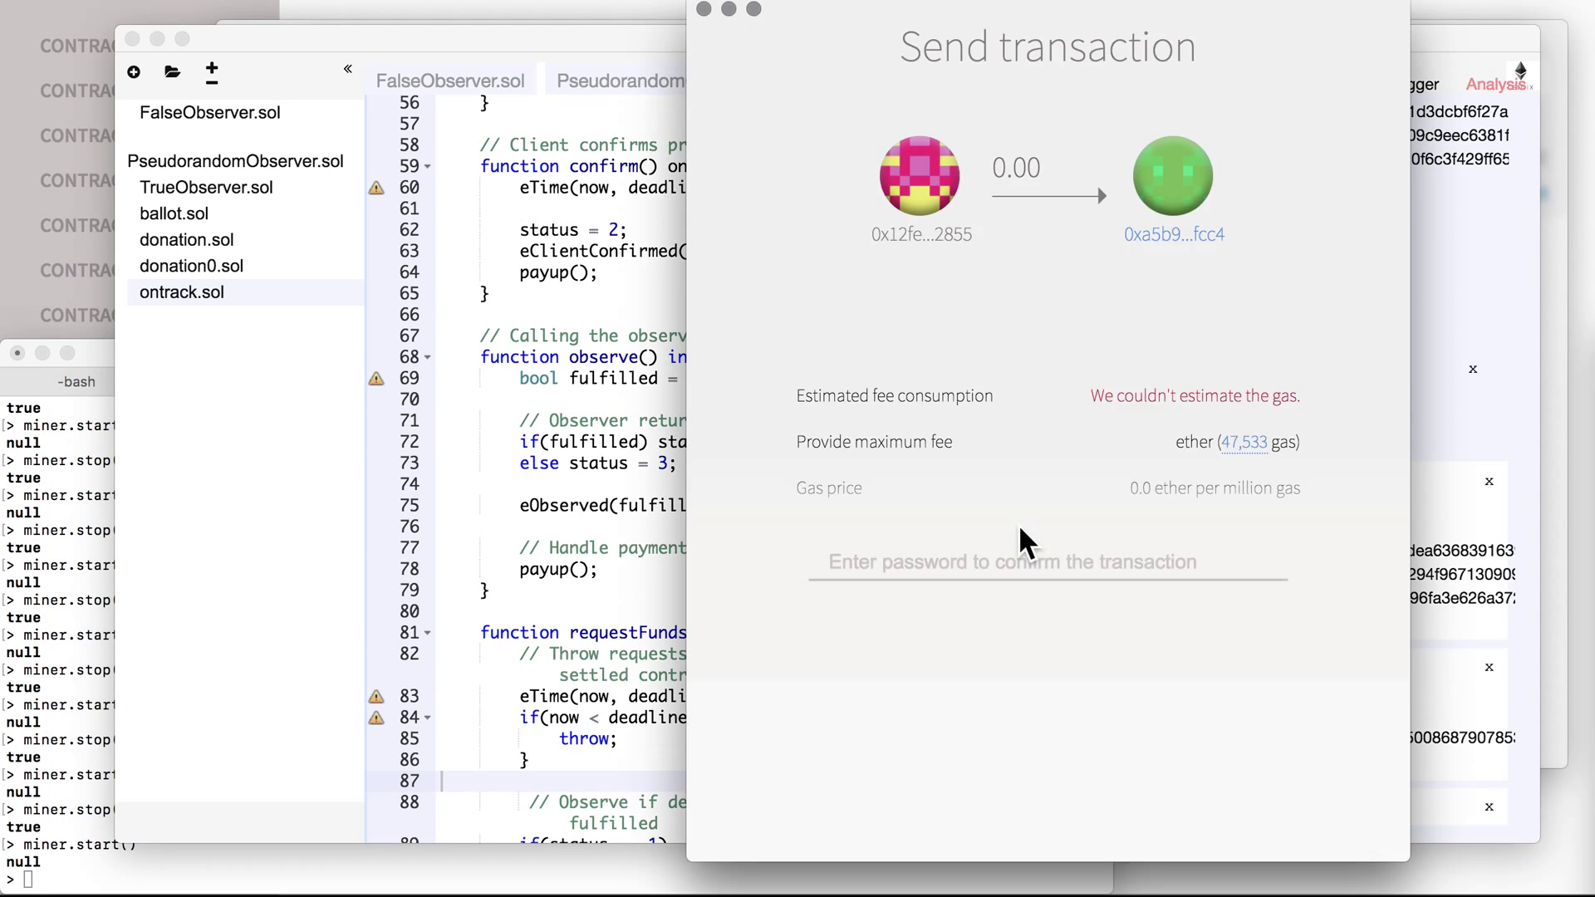
pyautogui.click(987, 744)
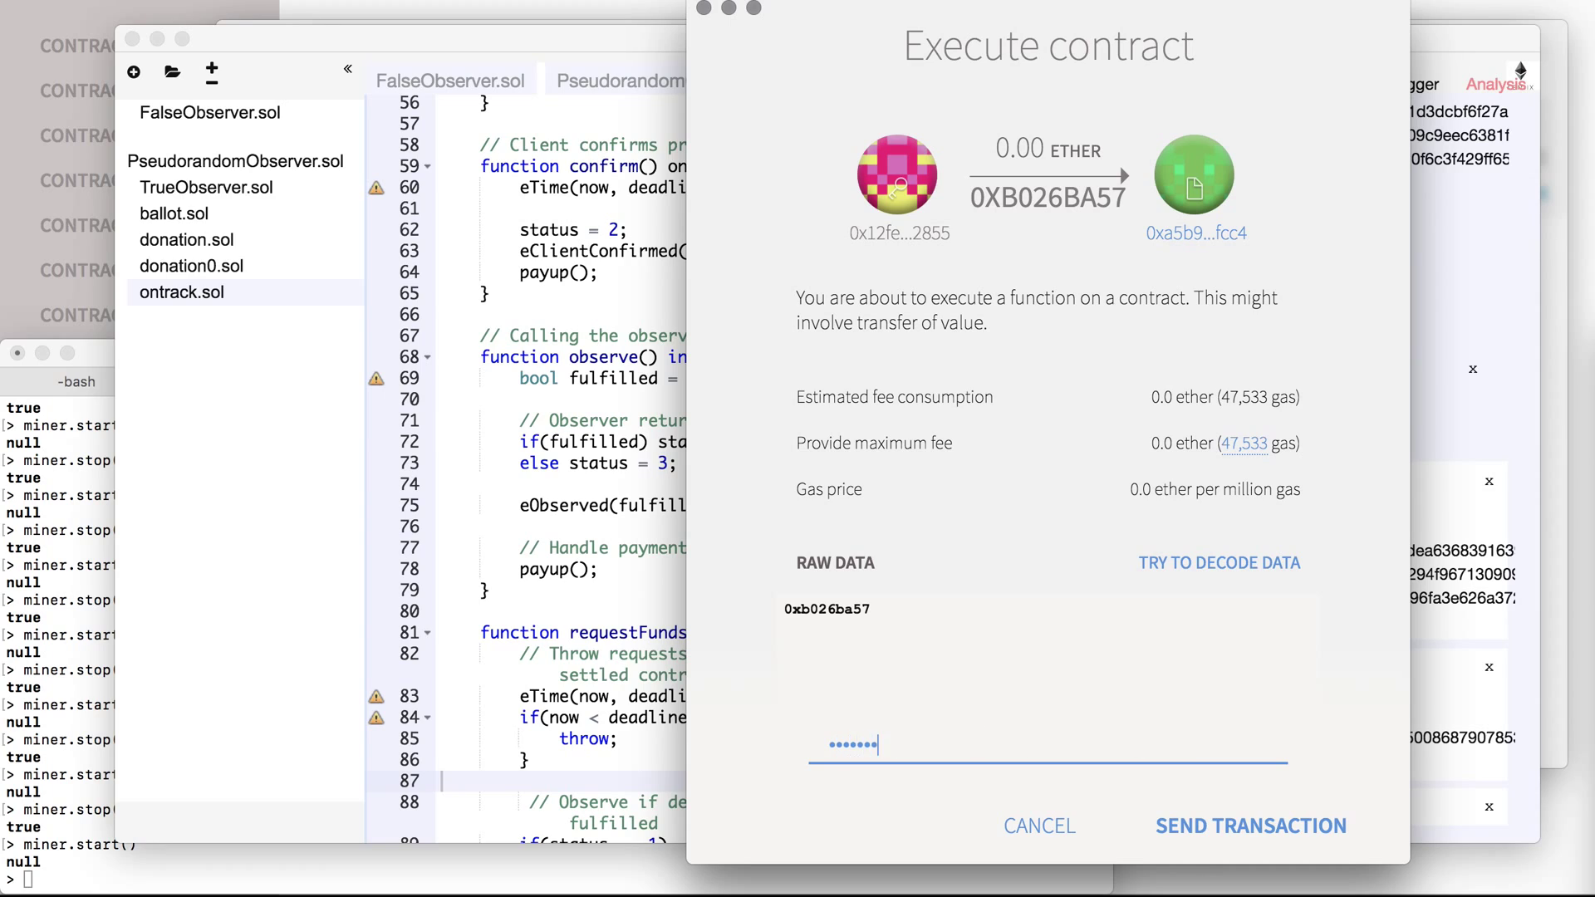
pyautogui.press('Return')
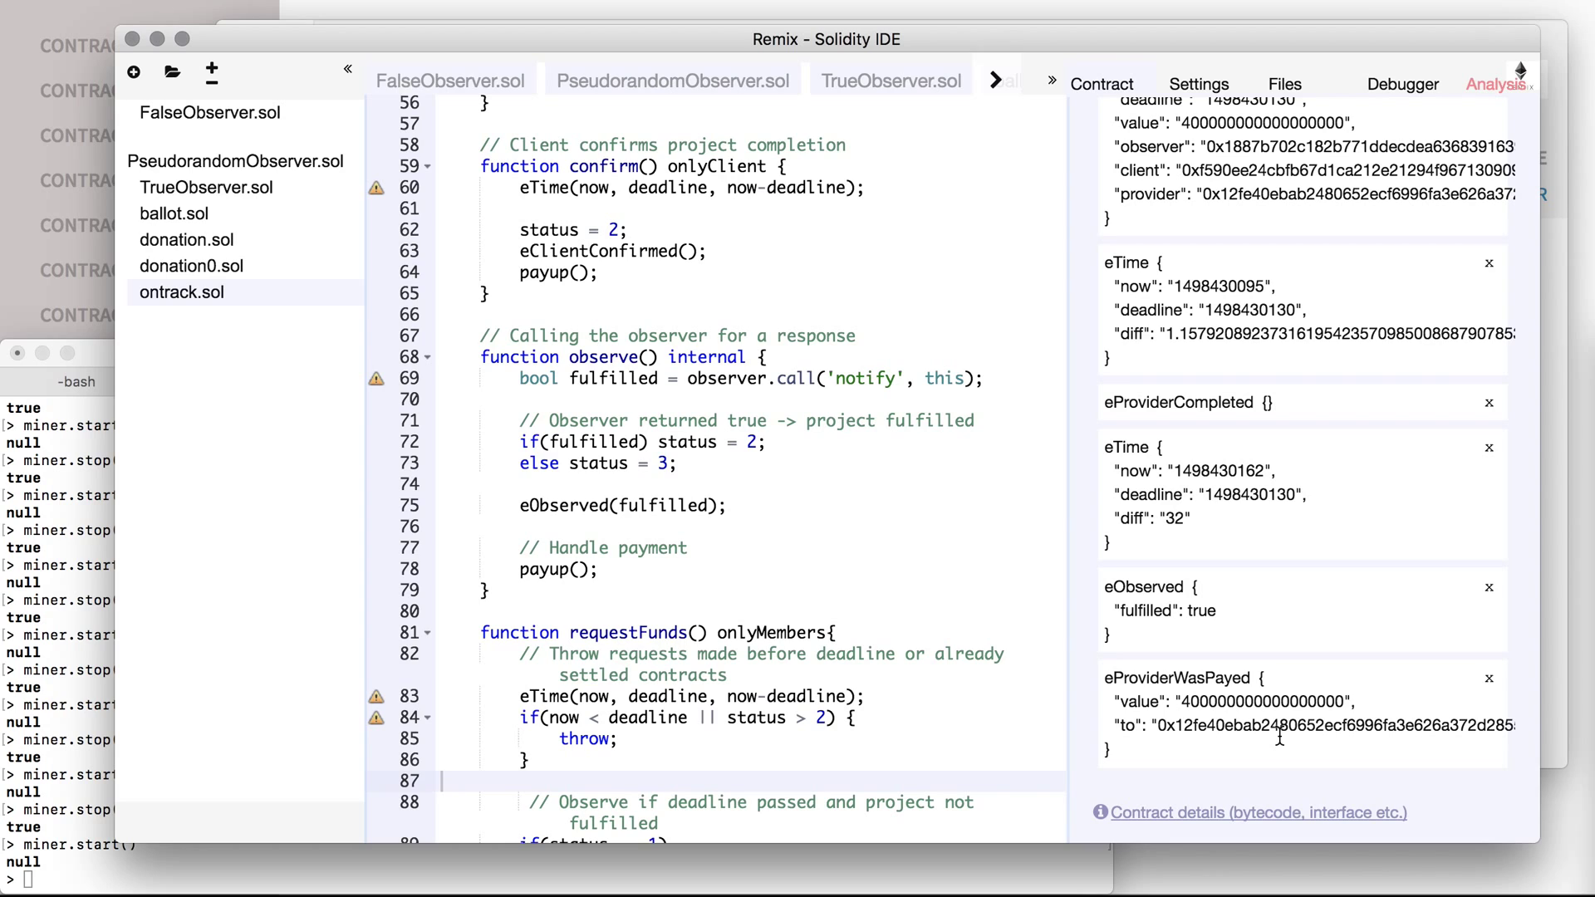
pyautogui.scroll(10, 1312, 592)
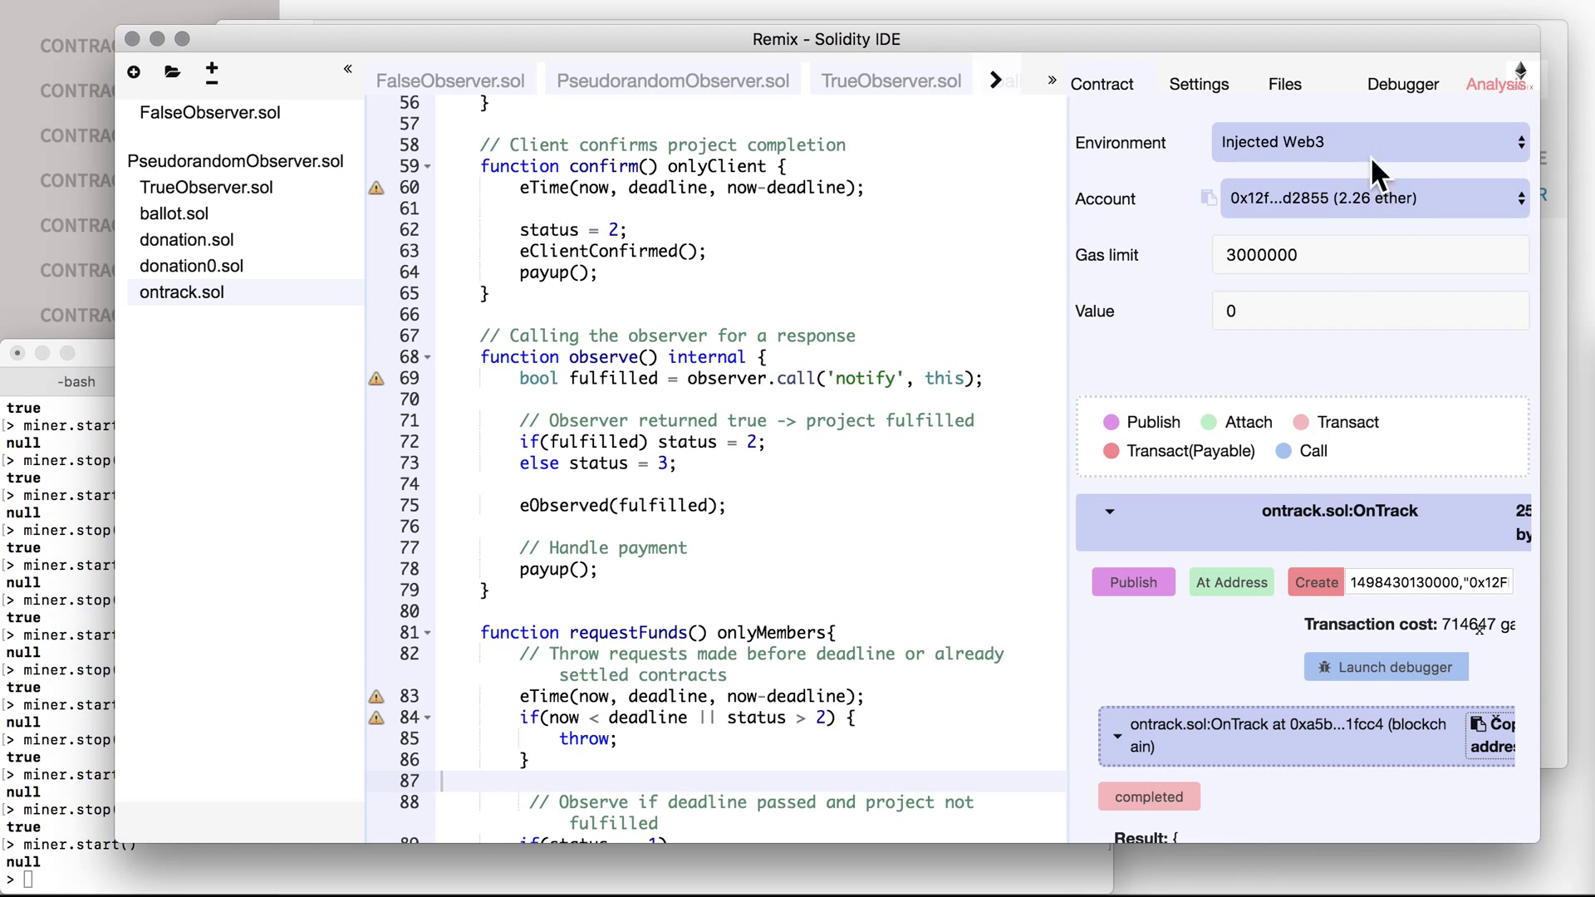
# Step: Review the account list and logged events, then close the Remix window
pyautogui.click(1390, 202)
pyautogui.click(1390, 202)
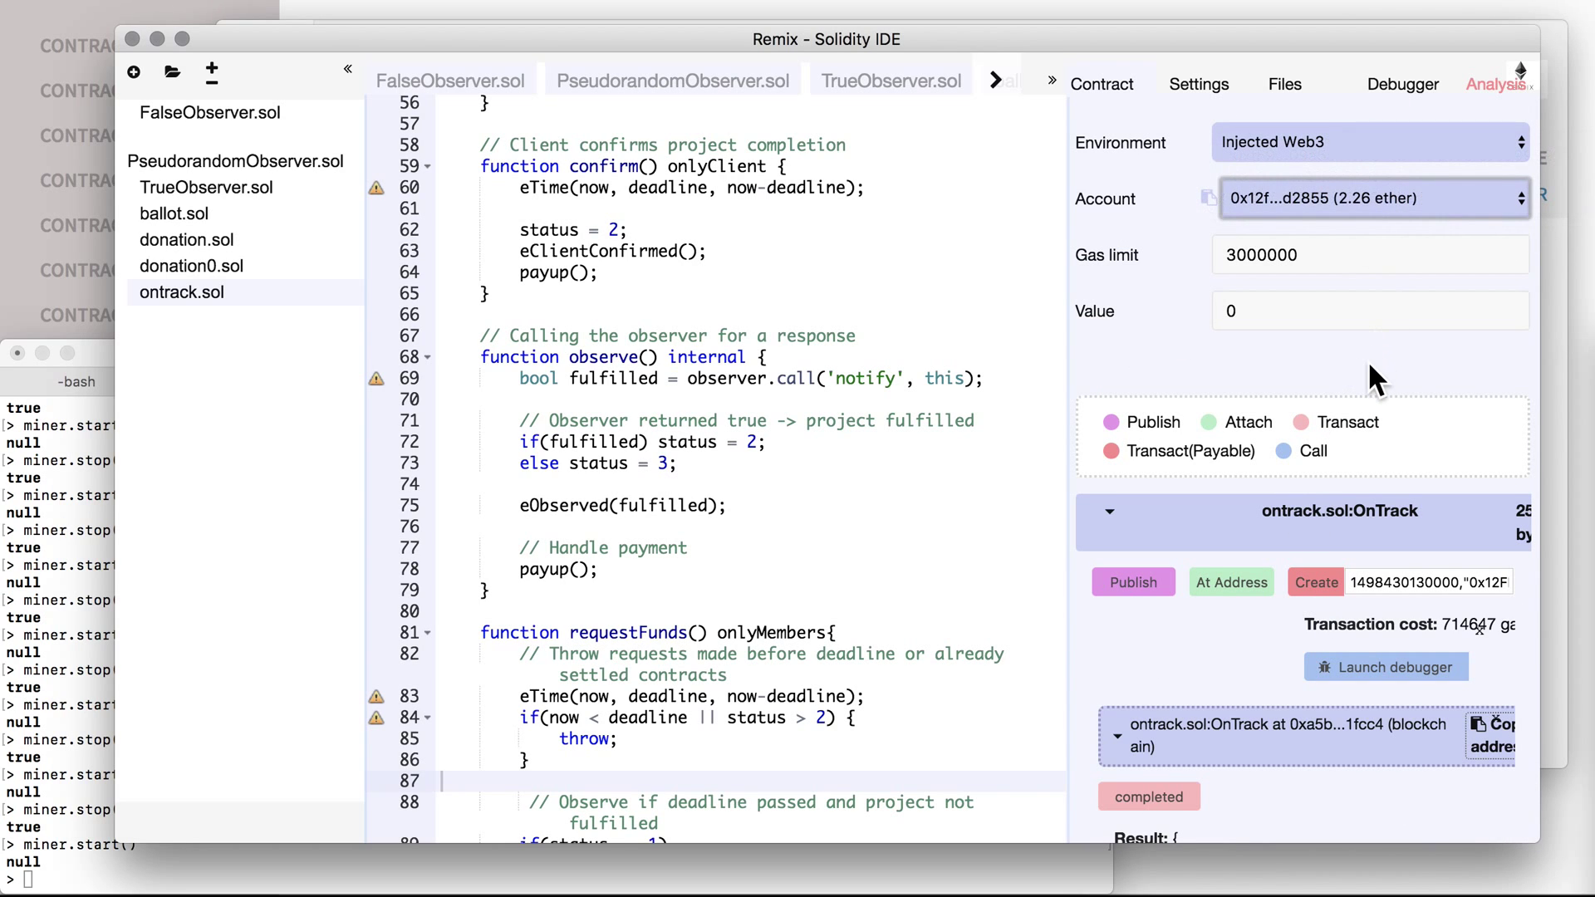
pyautogui.click(1374, 374)
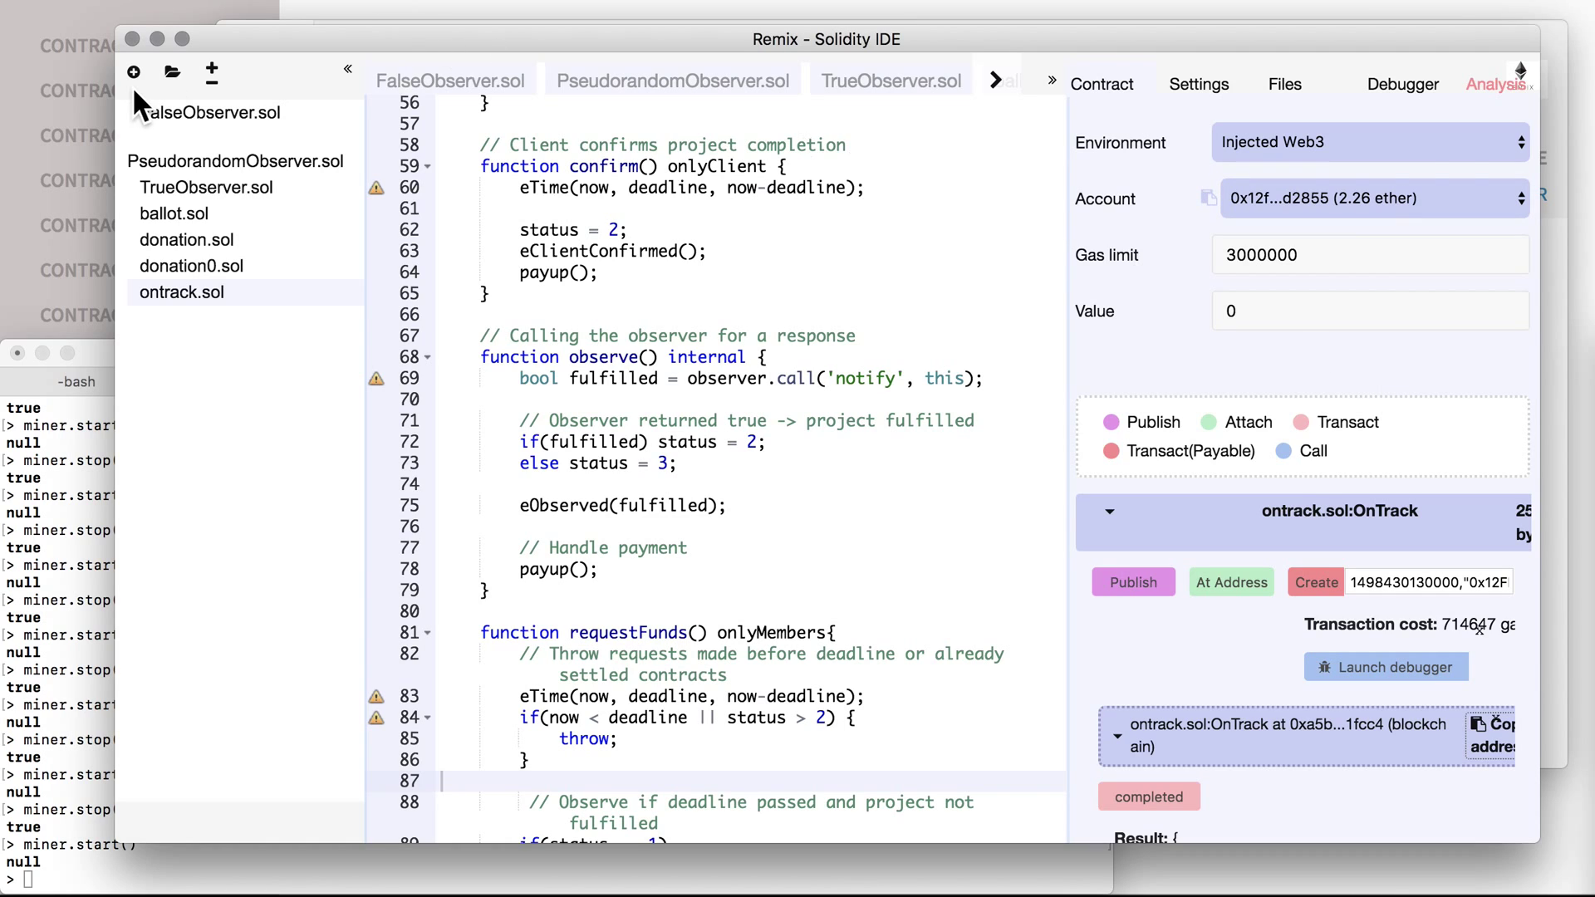
pyautogui.click(131, 40)
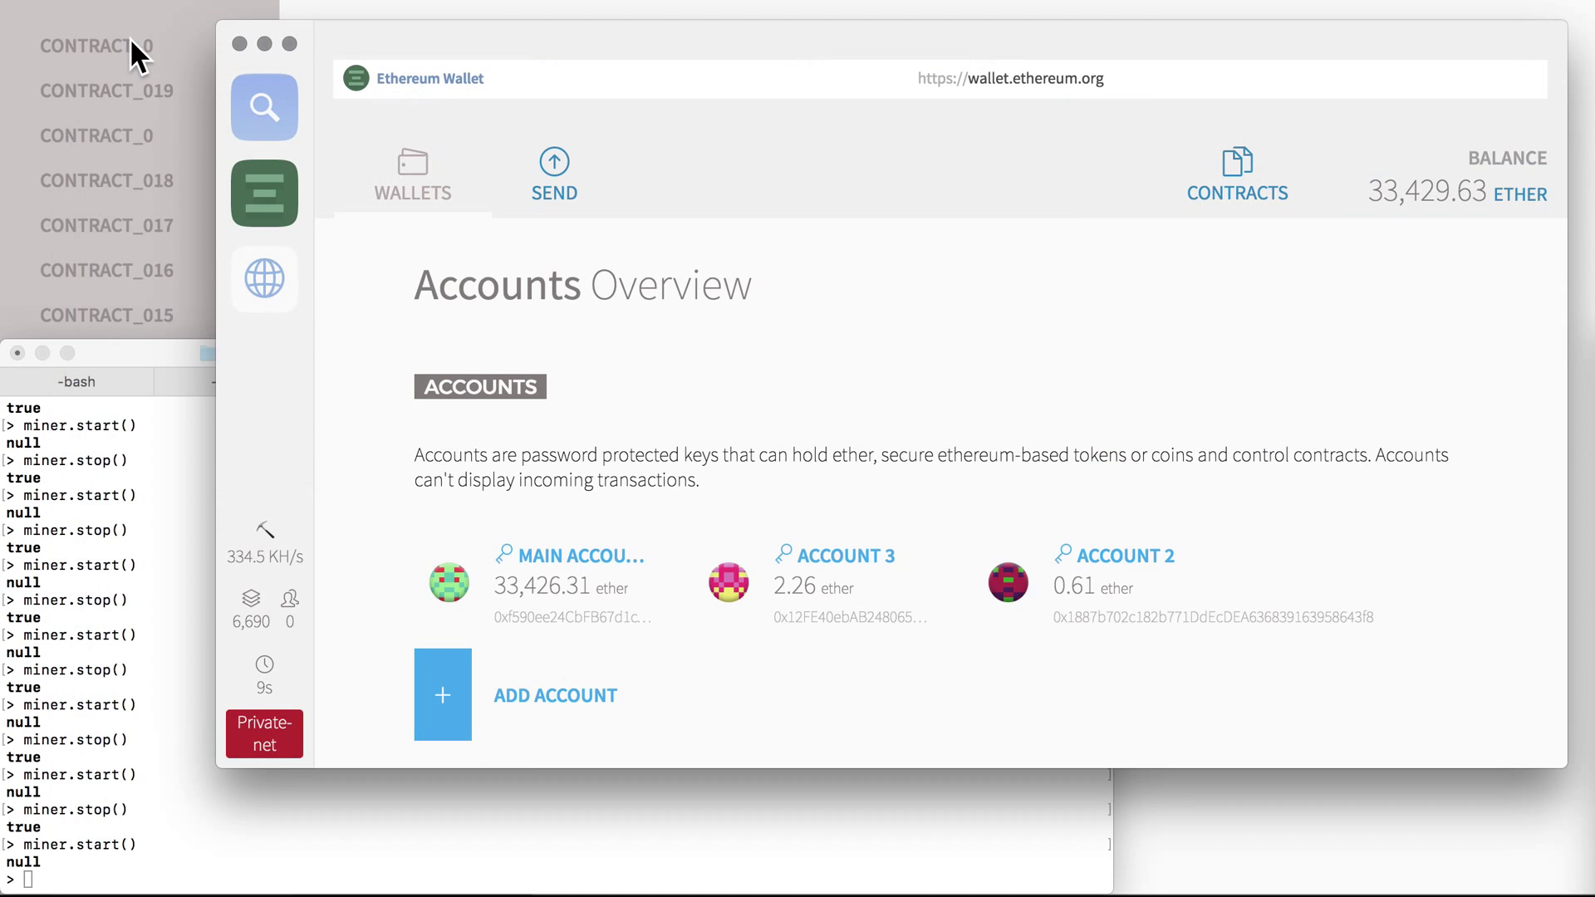
# Step: Close the Ethereum Wallet and exit the geth console to a shell prompt
pyautogui.click(241, 44)
pyautogui.click(571, 545)
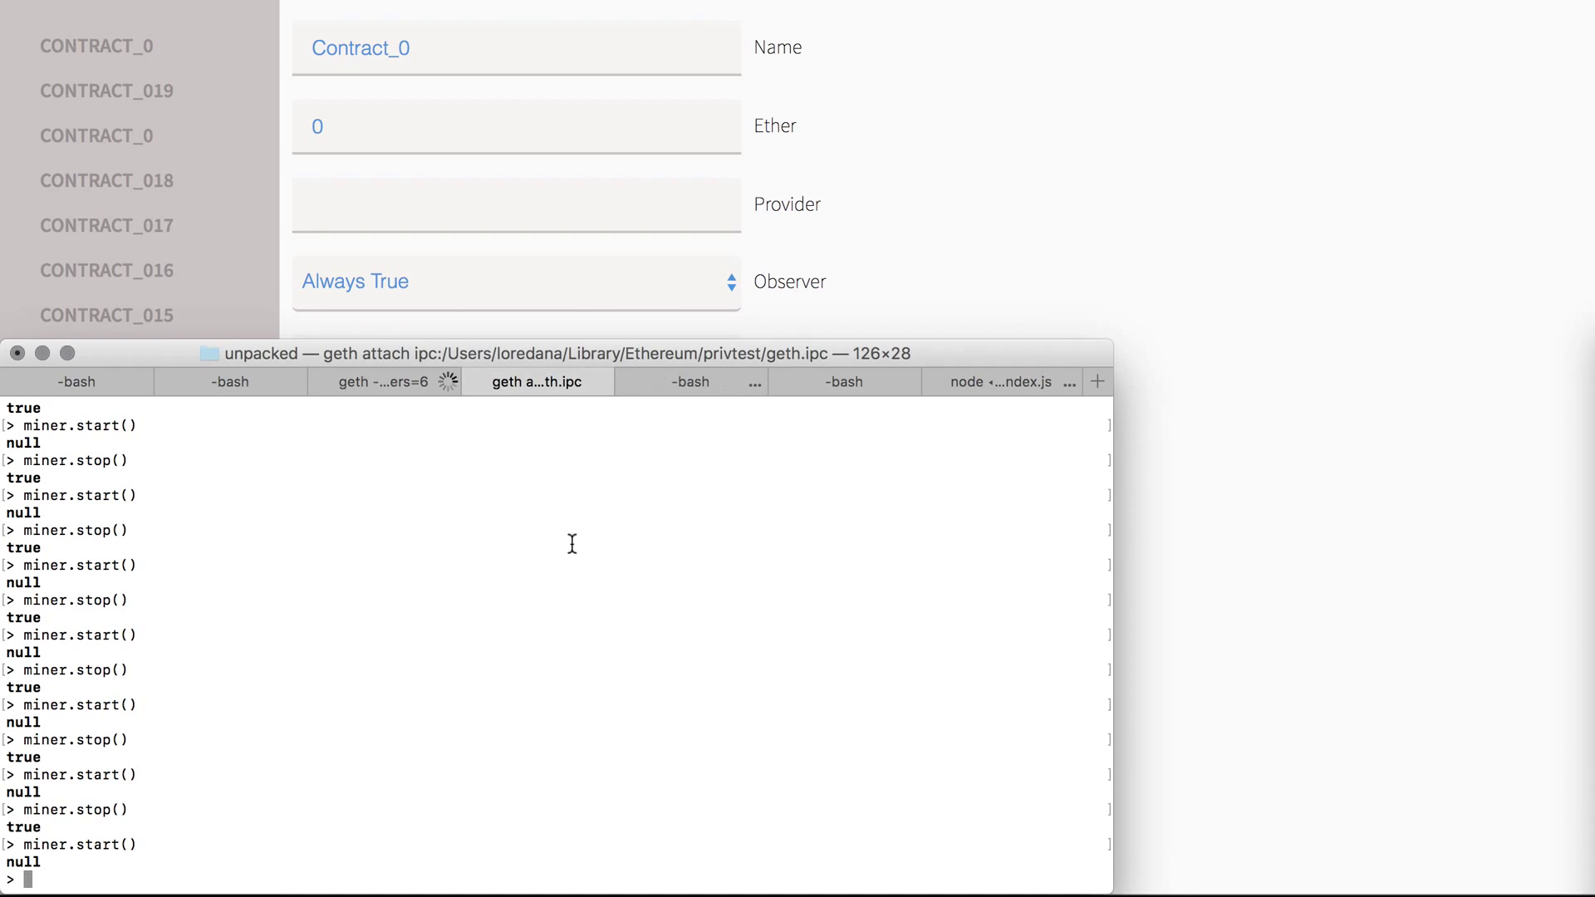
pyautogui.hotkey('ctrl', 'd')
pyautogui.press('Return')
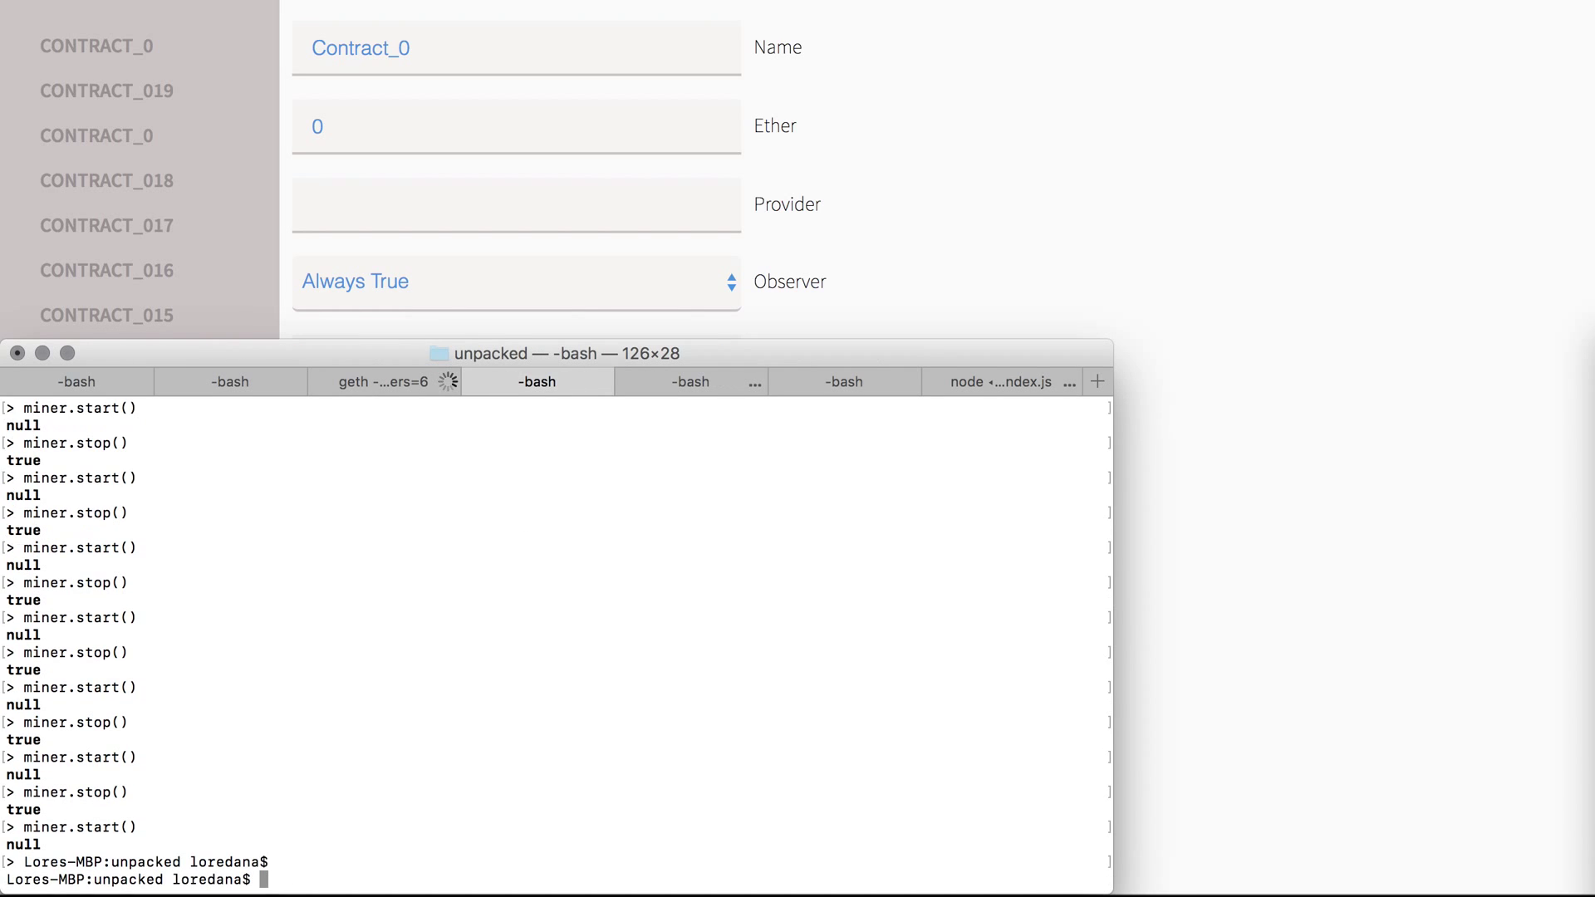
# Step: Stop the private-chain geth node with Ctrl+C and review the other terminal sessions
pyautogui.click(384, 381)
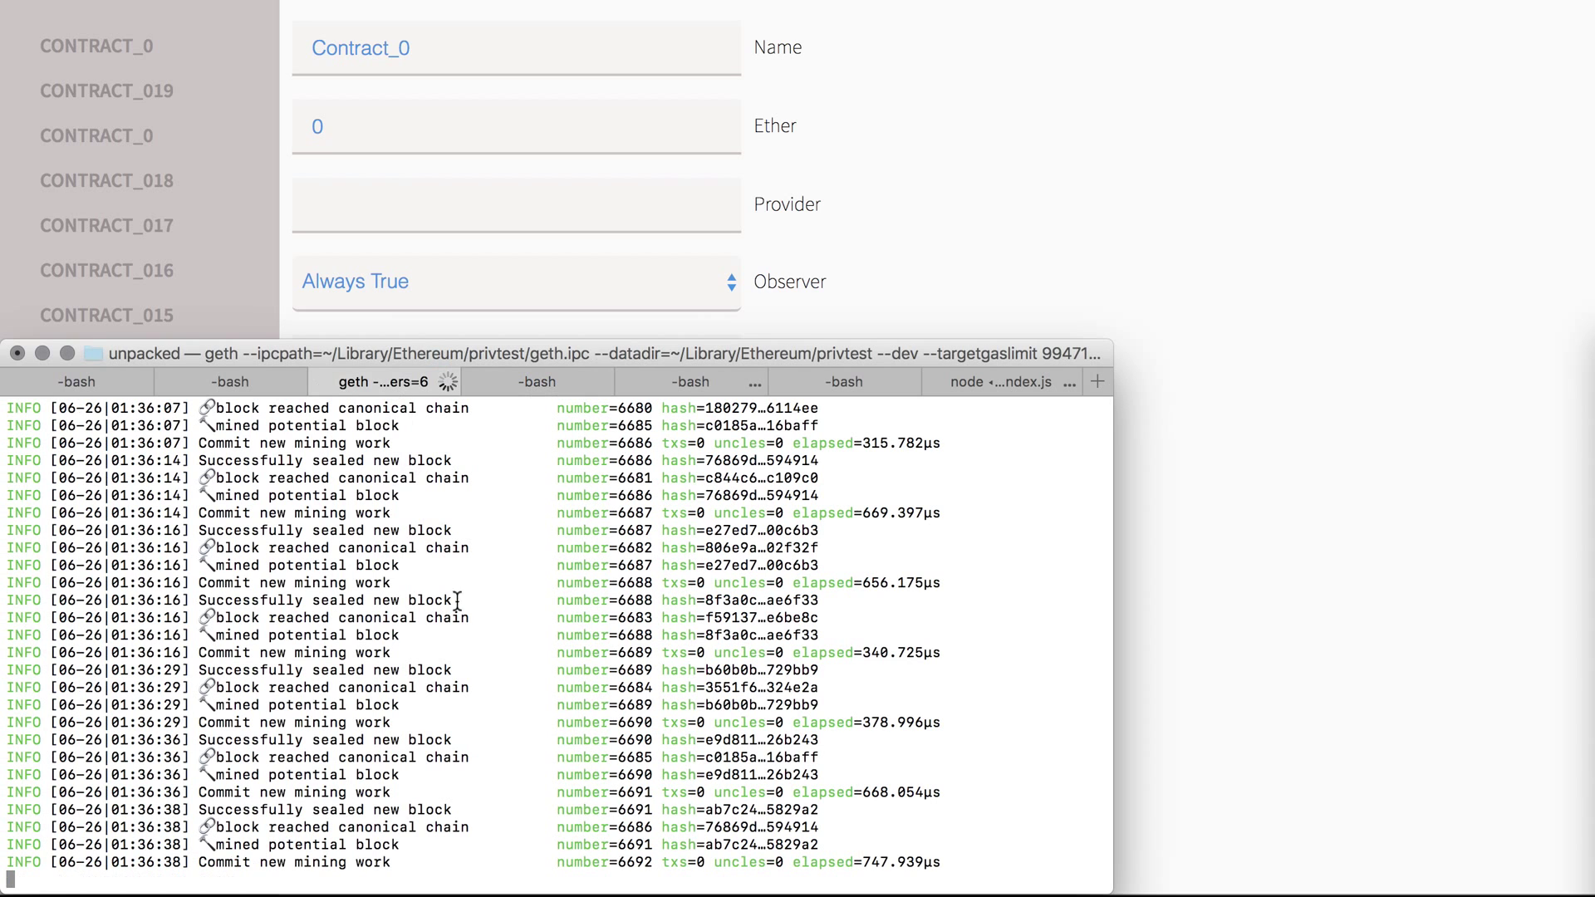
pyautogui.hotkey('ctrl', 'c')
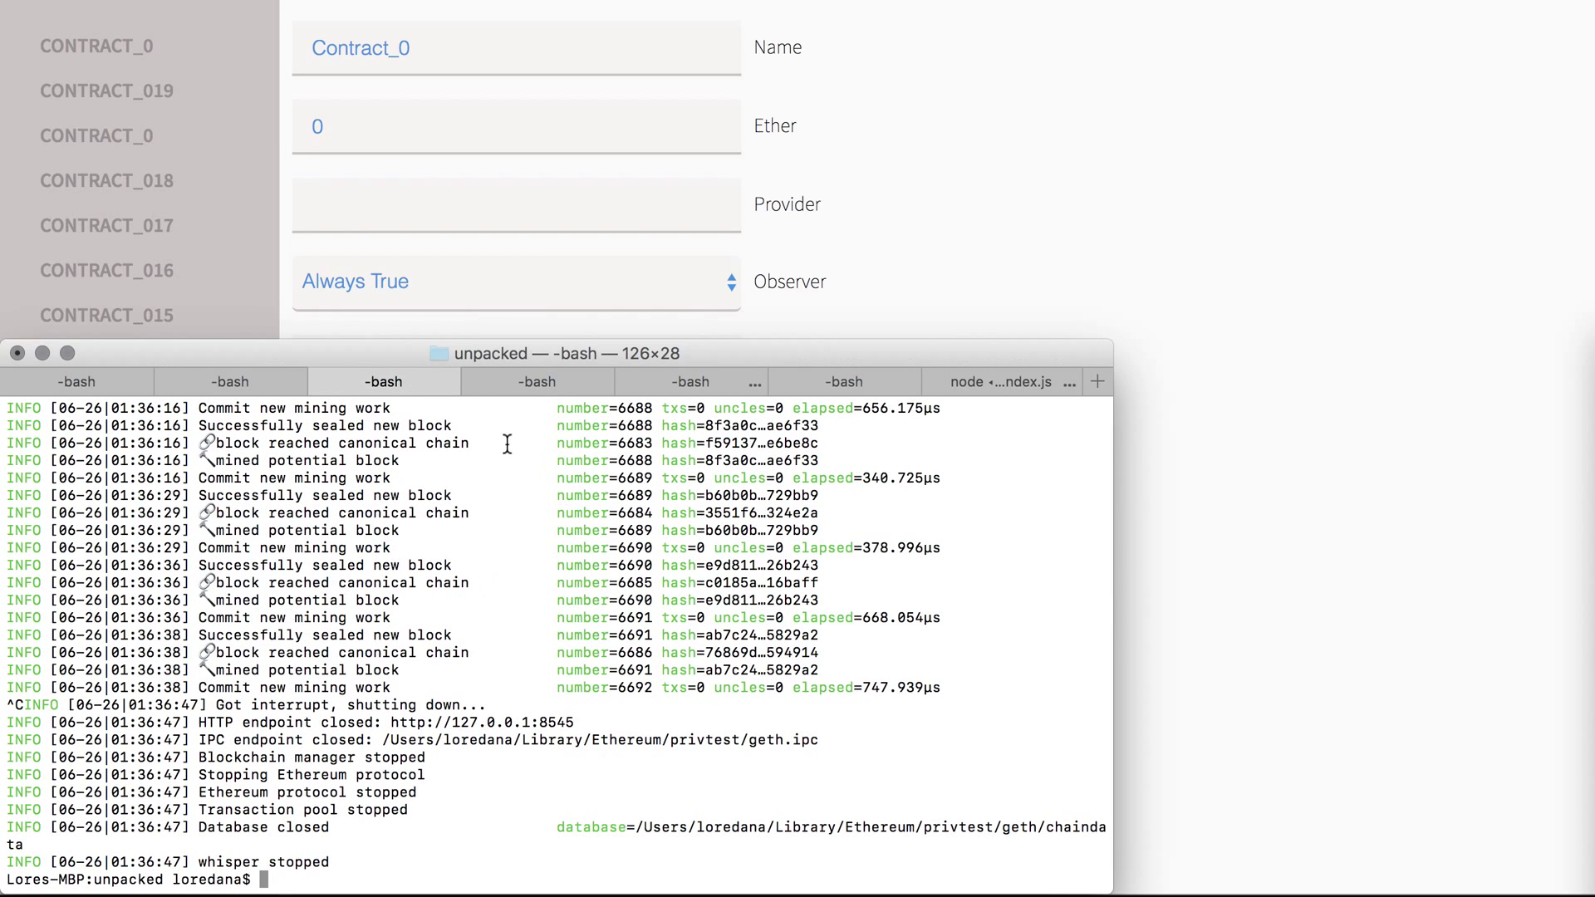
pyautogui.moveTo(690, 381)
pyautogui.click(731, 380)
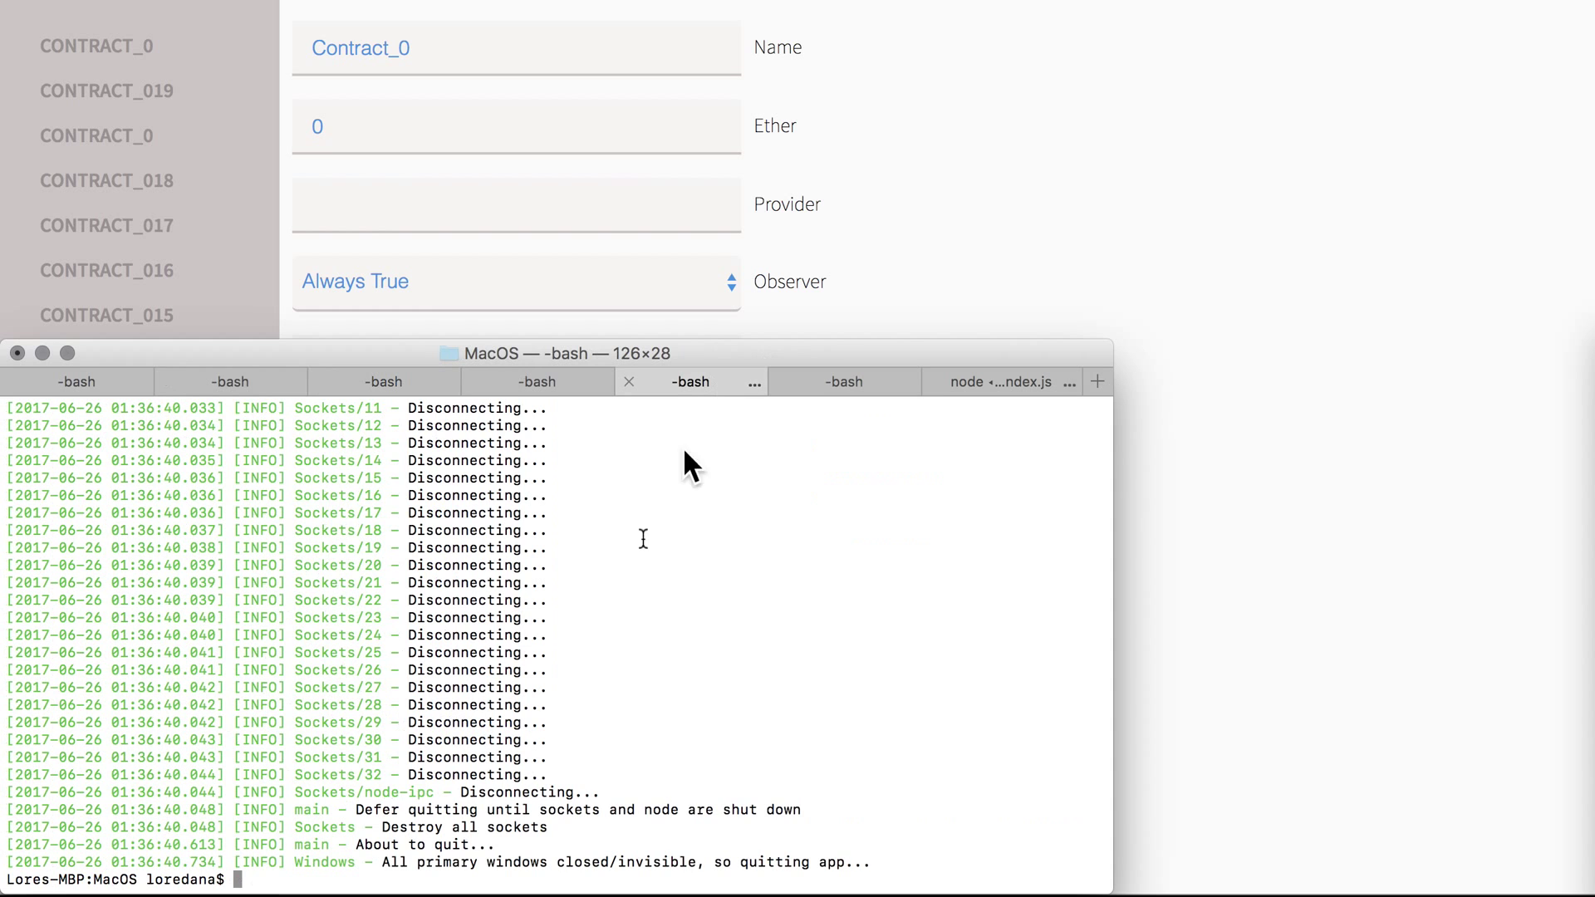
pyautogui.click(257, 380)
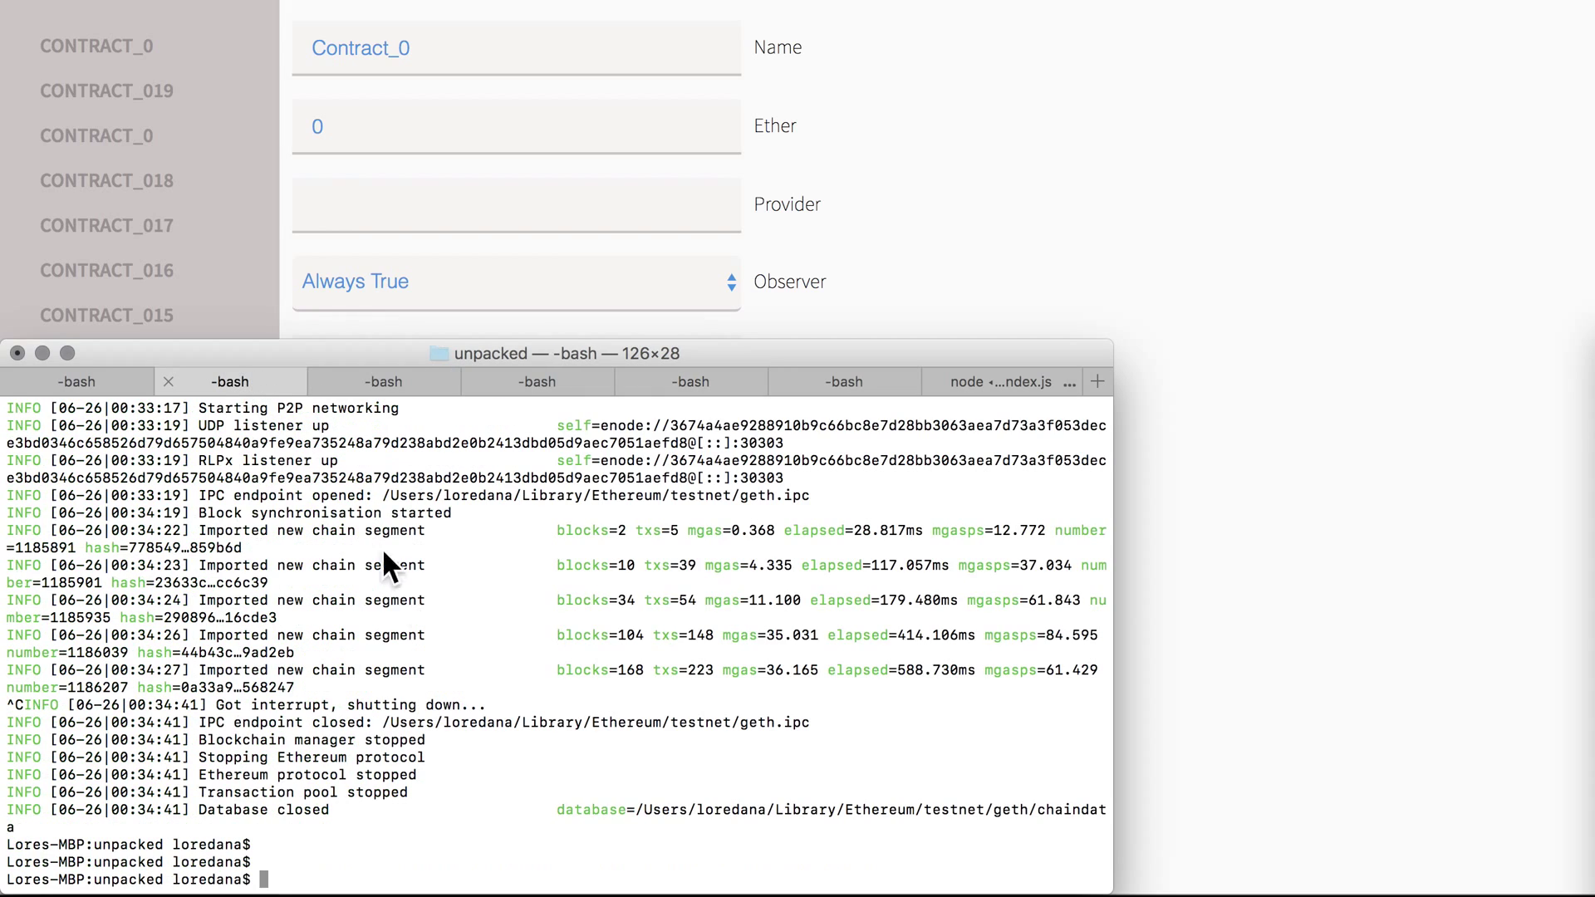
pyautogui.write('geth --testnet')
# Step: Run geth --testnet to start the testnet node
pyautogui.press('Return')
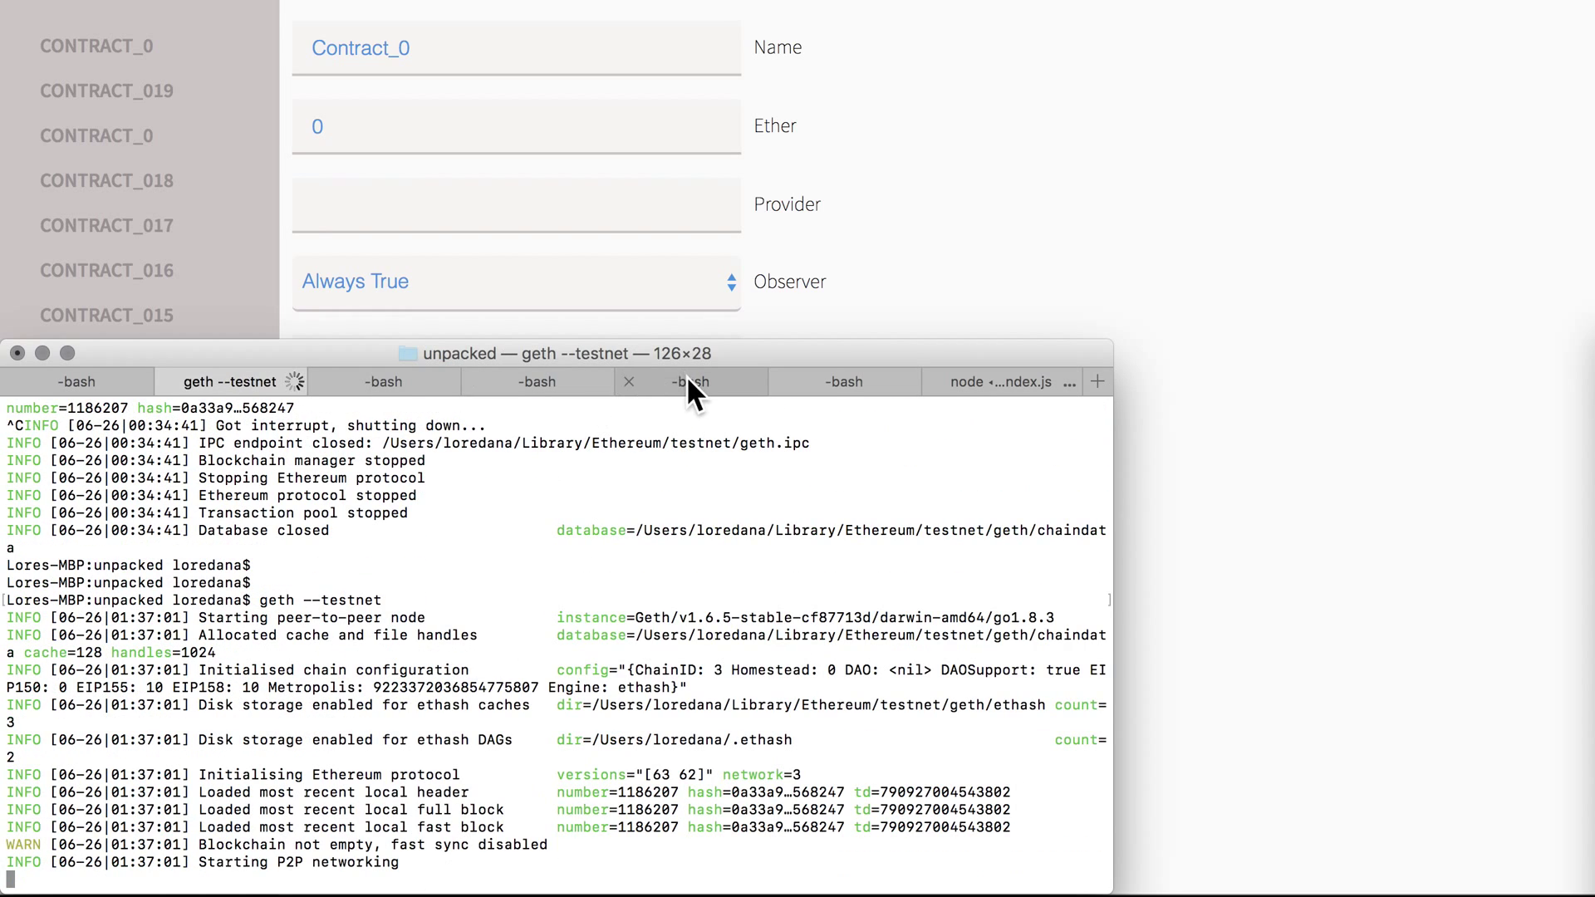
pyautogui.click(571, 378)
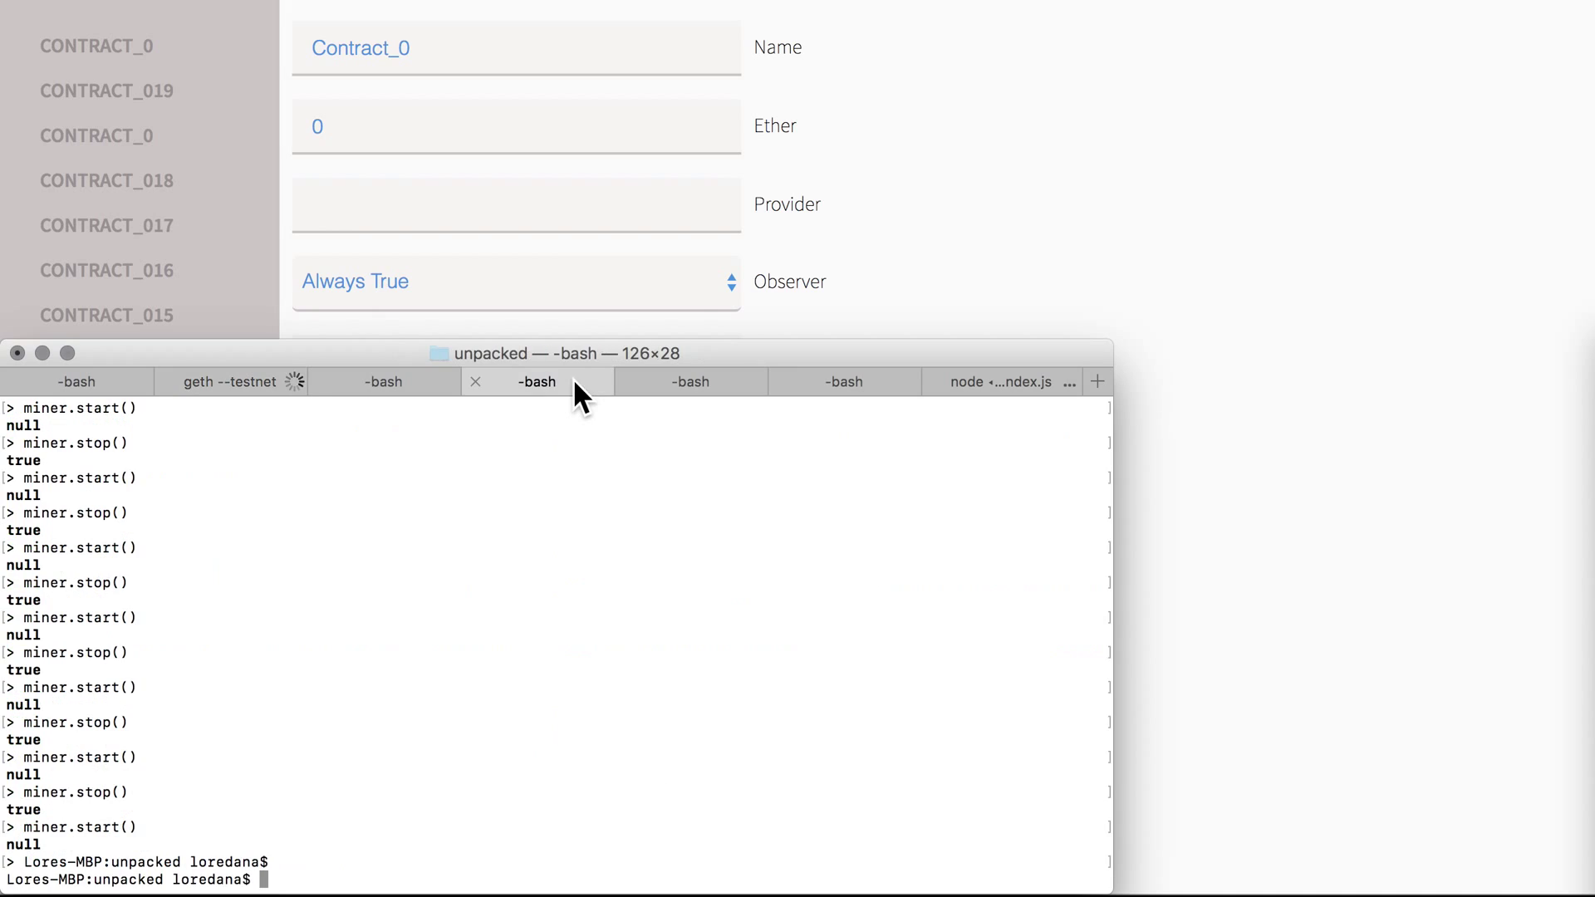
pyautogui.click(697, 382)
# Step: Relaunch Mist from history with --rpc pointing at the testnet geth.ipc
pyautogui.press('Up')
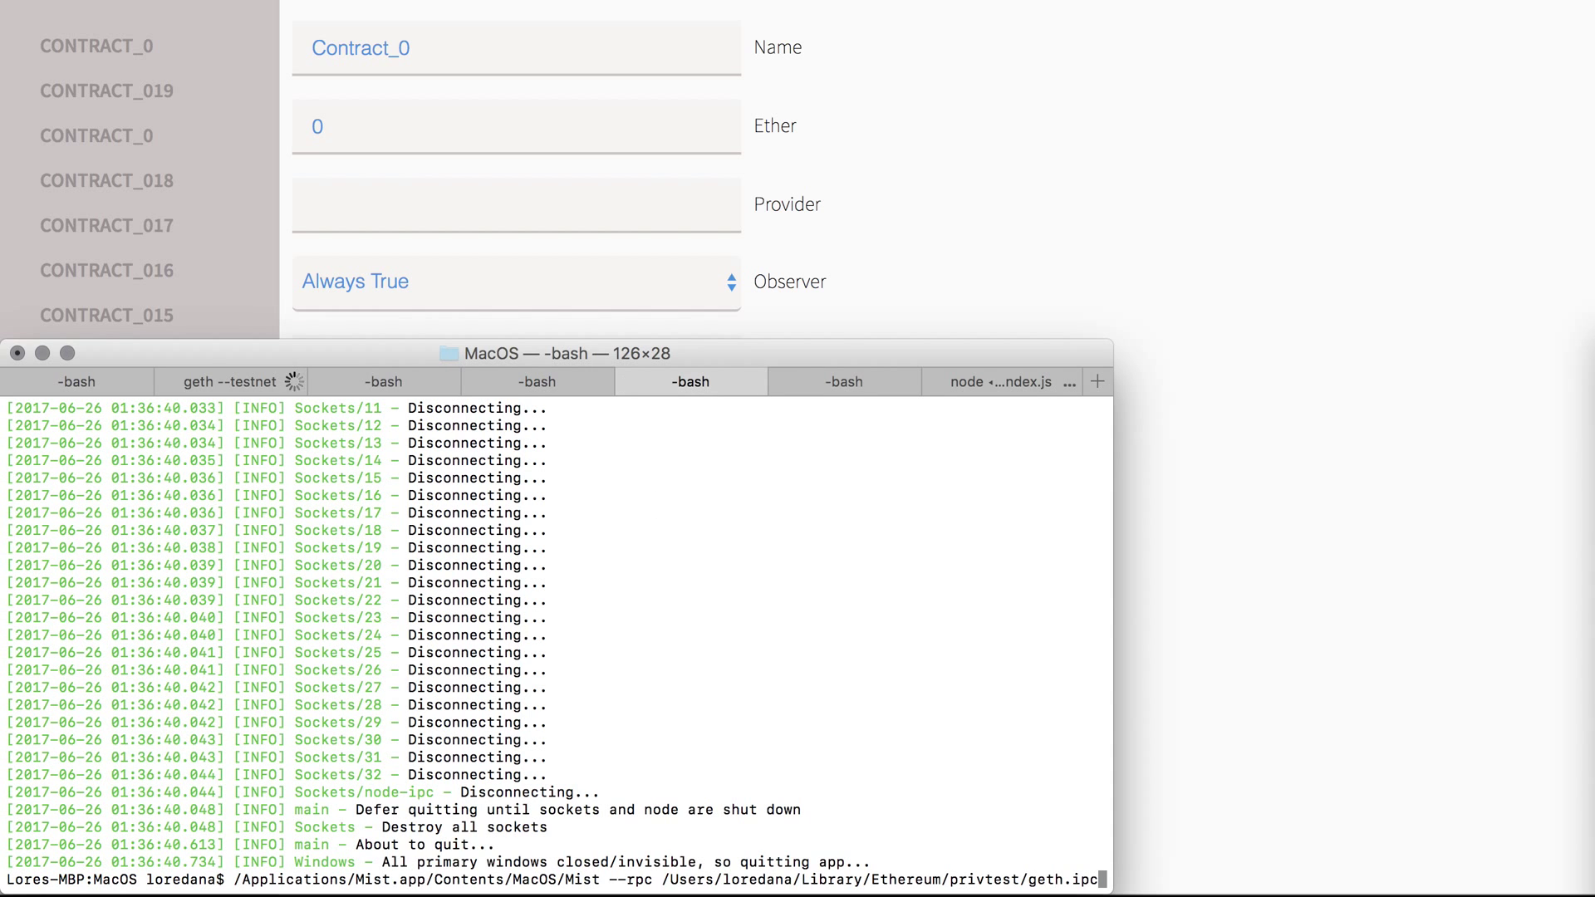
pyautogui.press('Up')
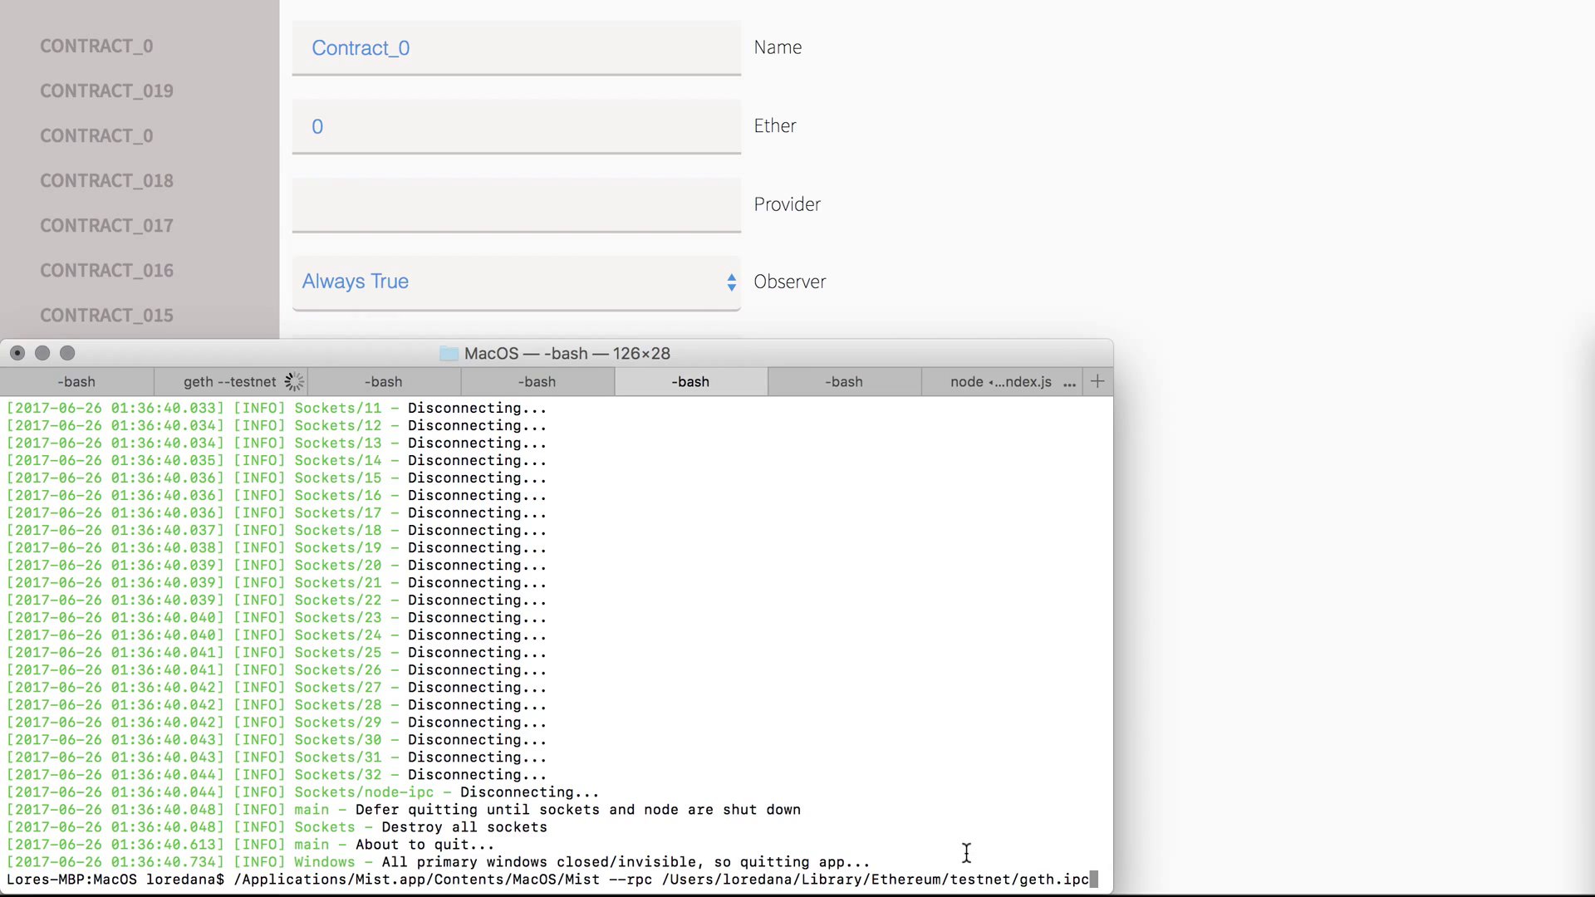
pyautogui.doubleClick(641, 880)
pyautogui.doubleClick(973, 879)
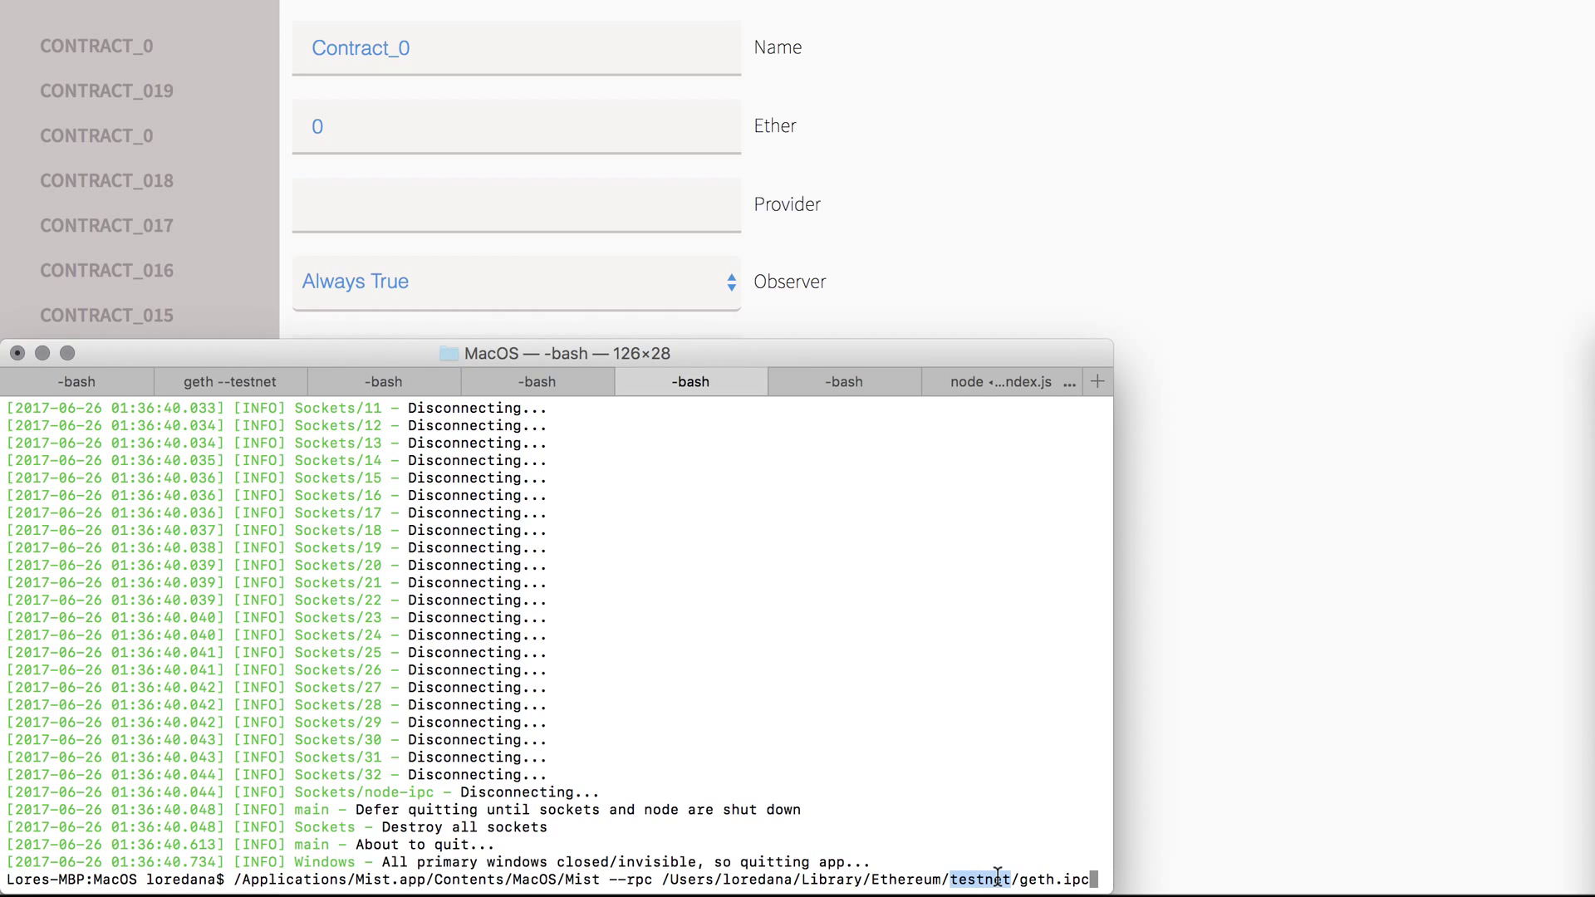
pyautogui.press('Return')
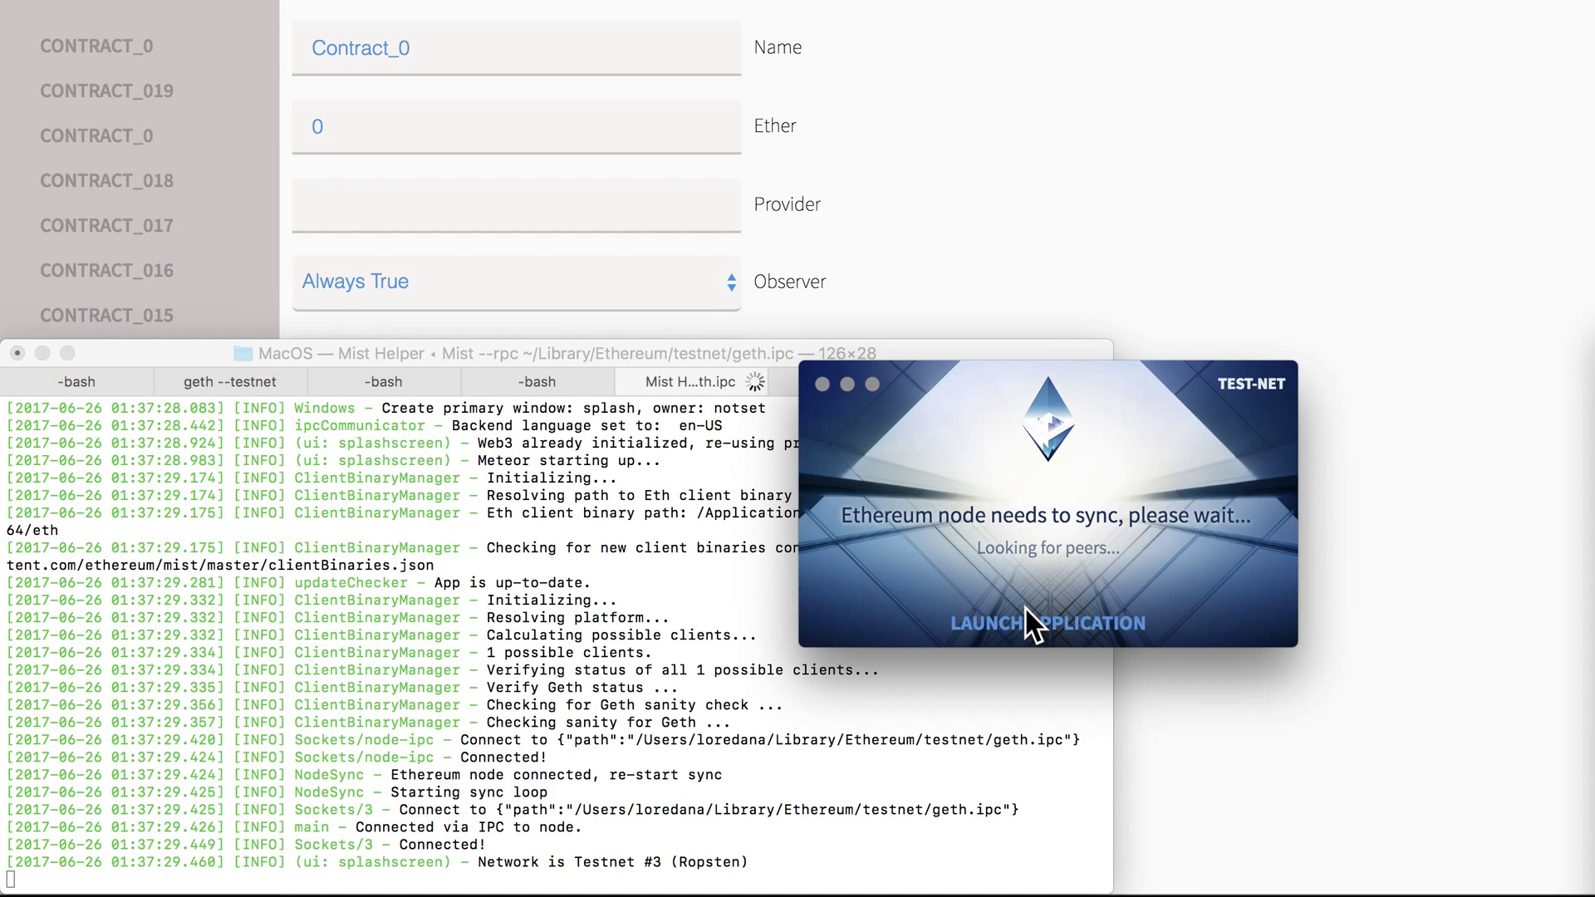
# Step: Launch the Ethereum Wallet from the Mist splash without waiting for sync
pyautogui.click(1029, 623)
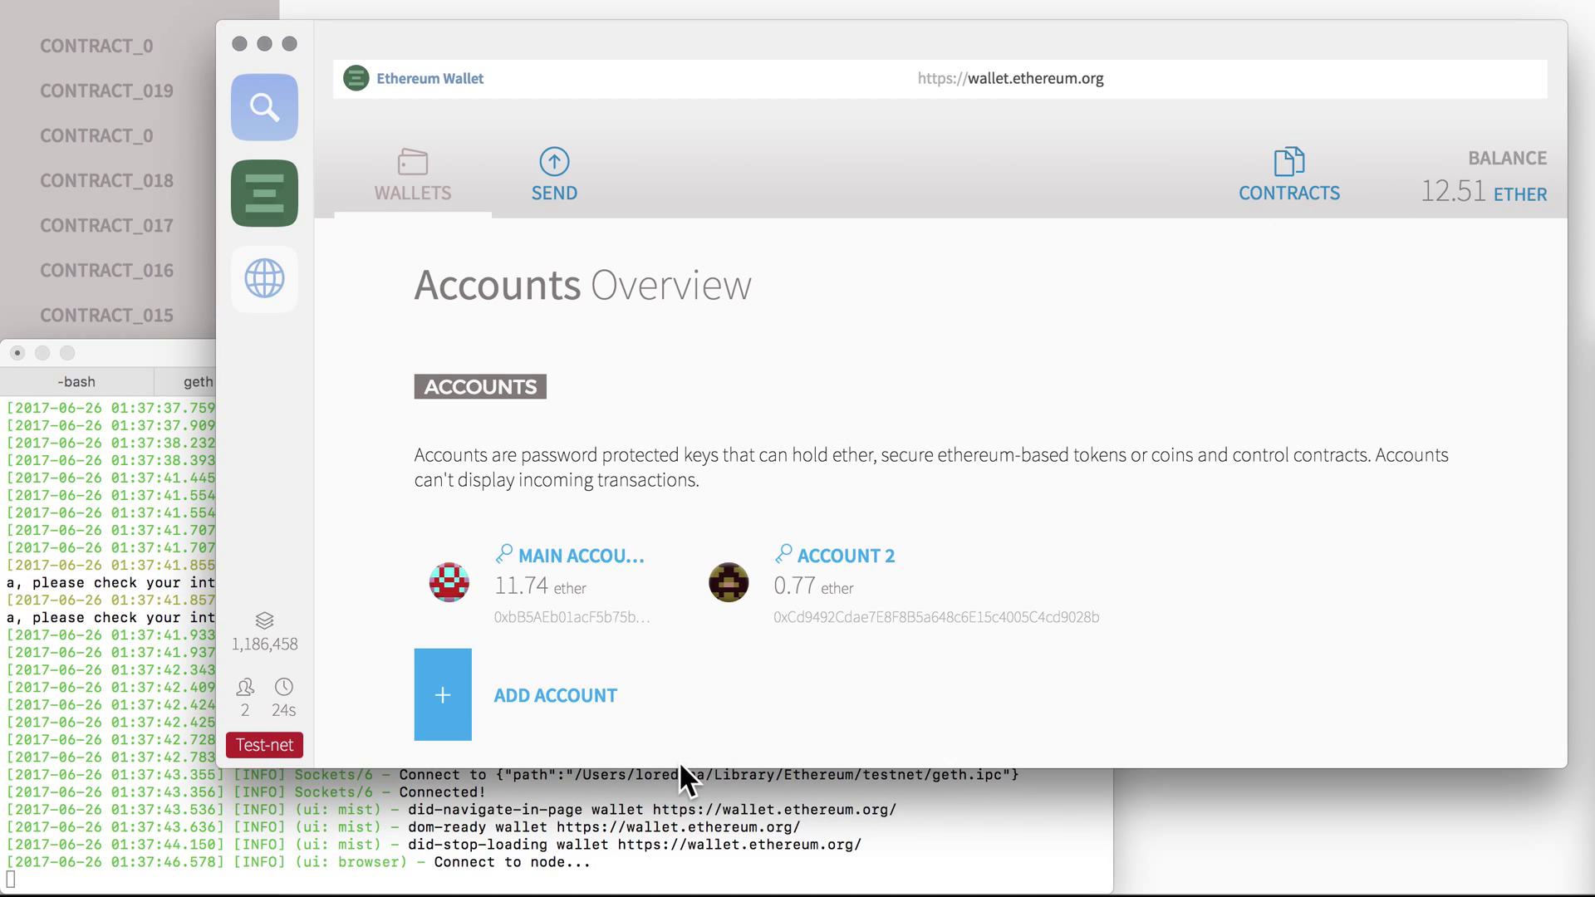
# Step: Run geth attach on the testnet geth.ipc path, recalled from shell history
pyautogui.click(591, 821)
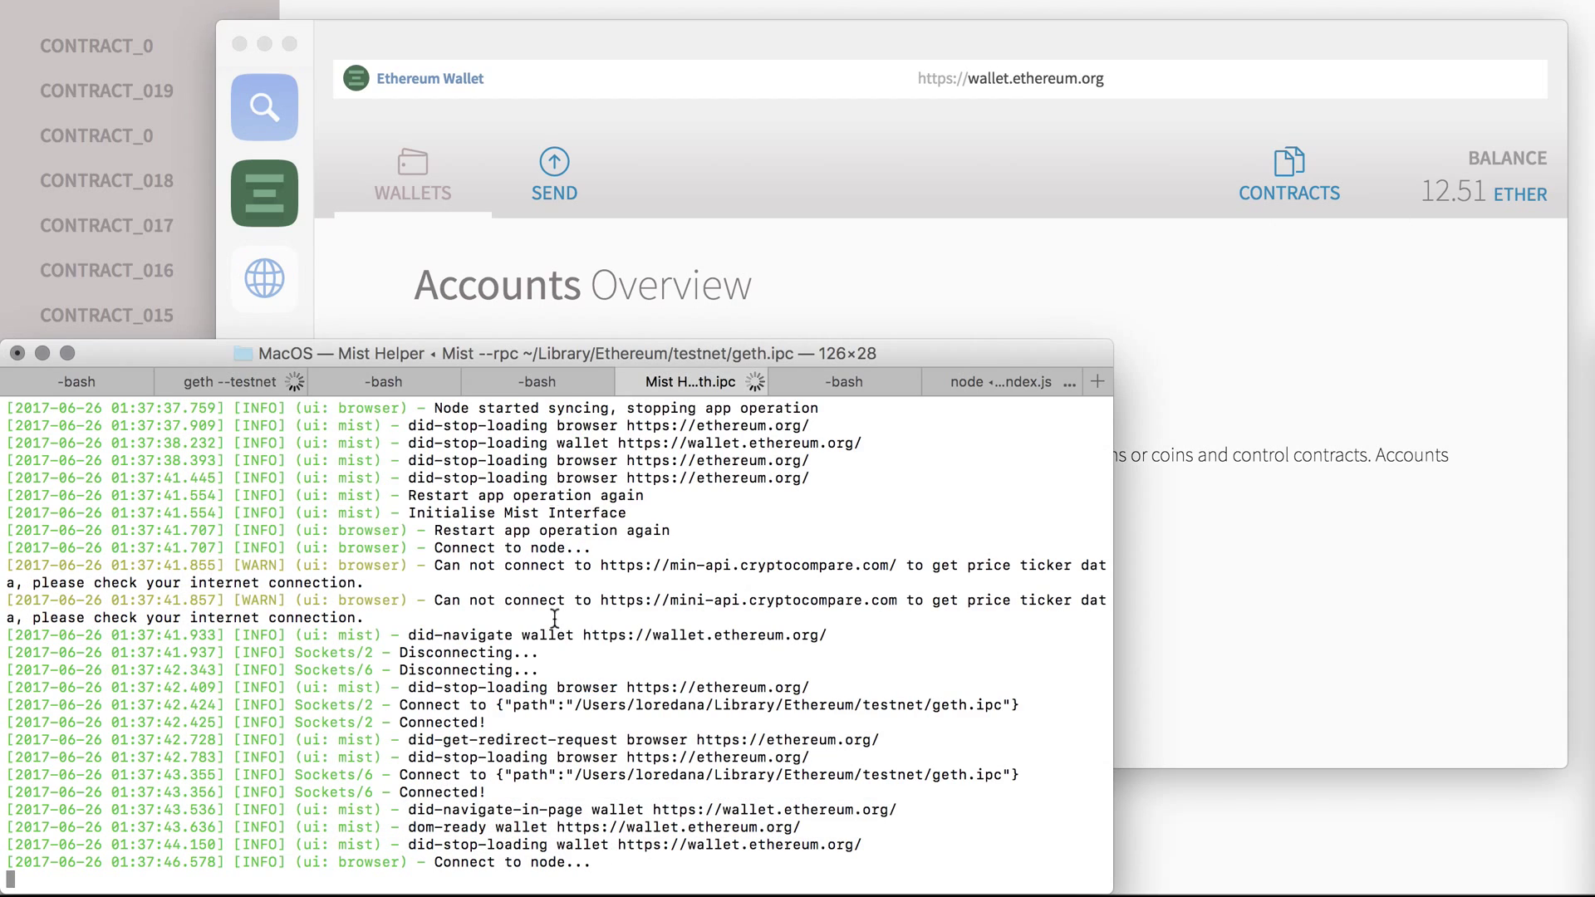
pyautogui.click(540, 380)
pyautogui.write('geth attach ipc:/Users/loredana/Library/Ethereum/privtest/geth.ipc')
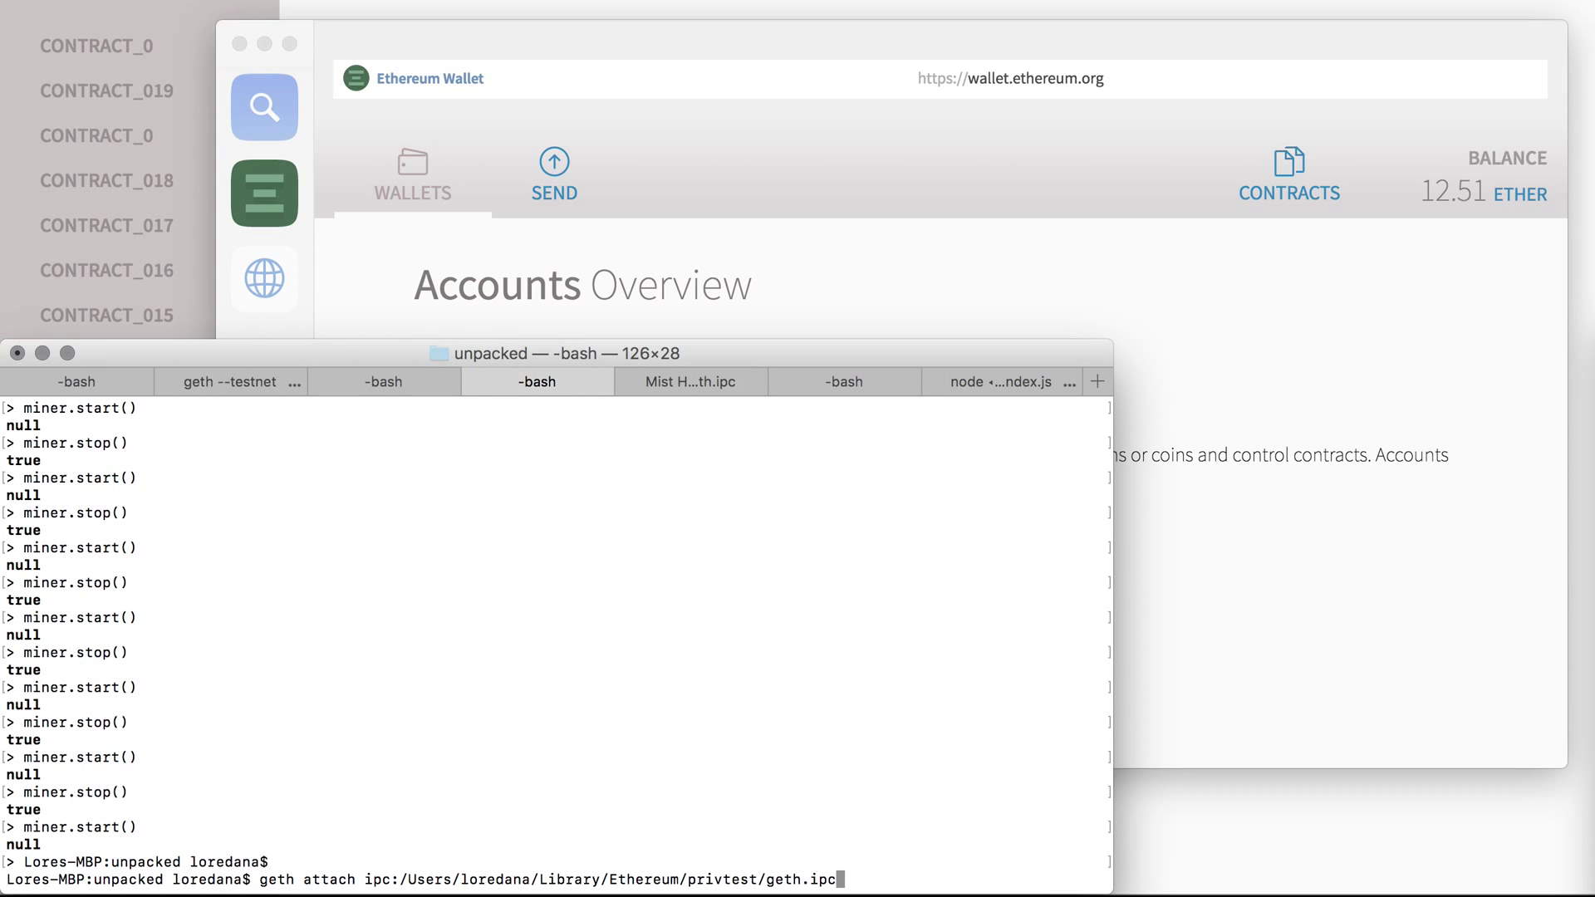
pyautogui.press('Up')
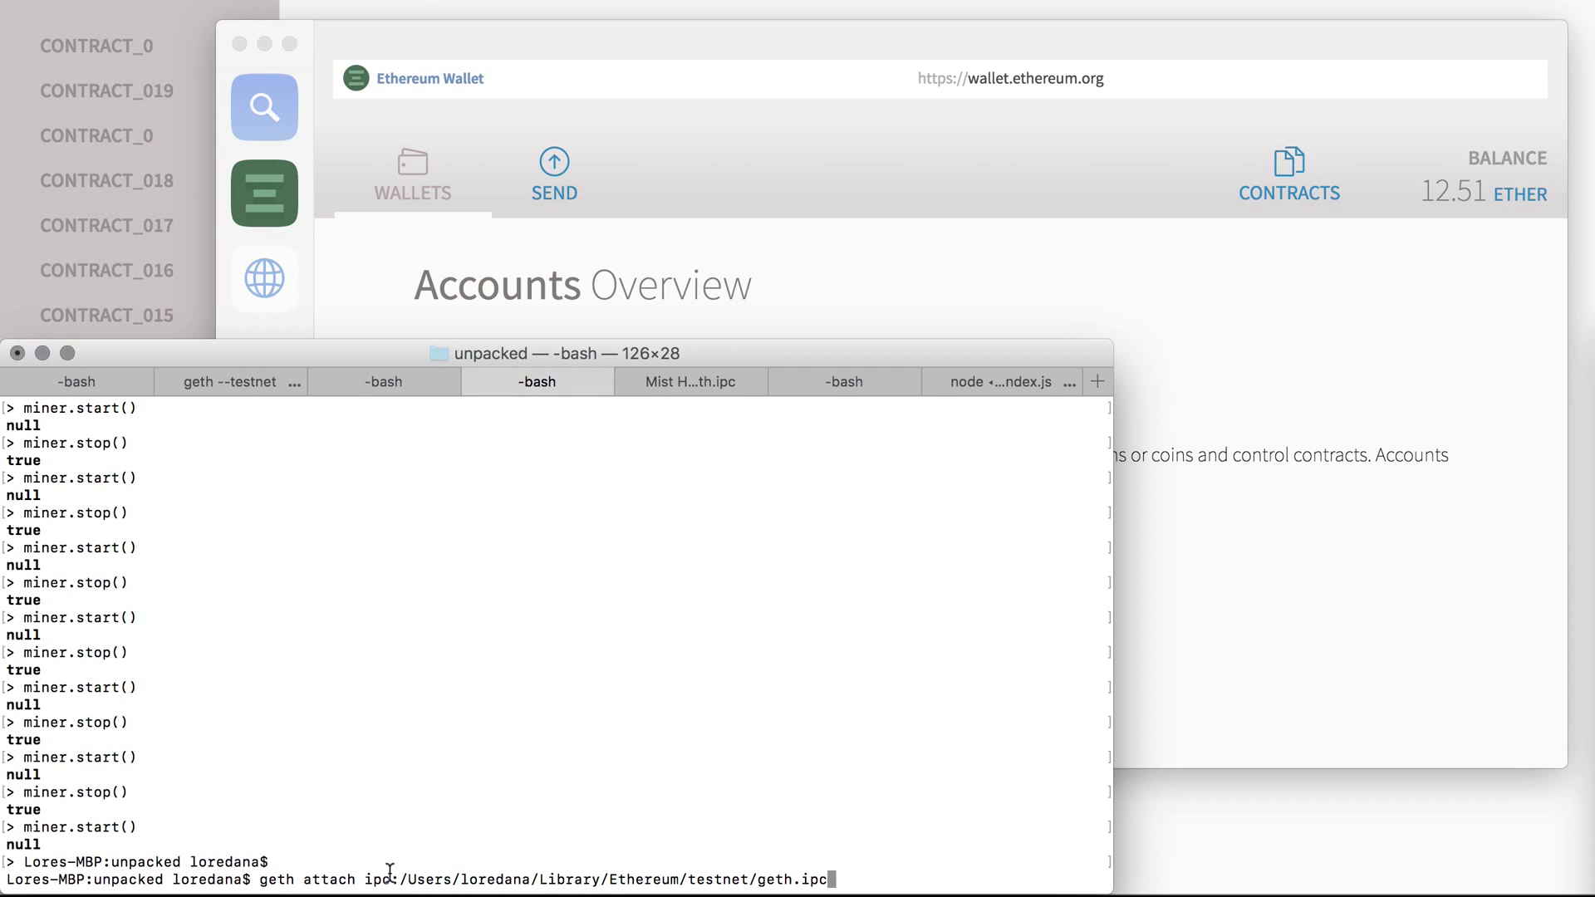
pyautogui.doubleClick(706, 880)
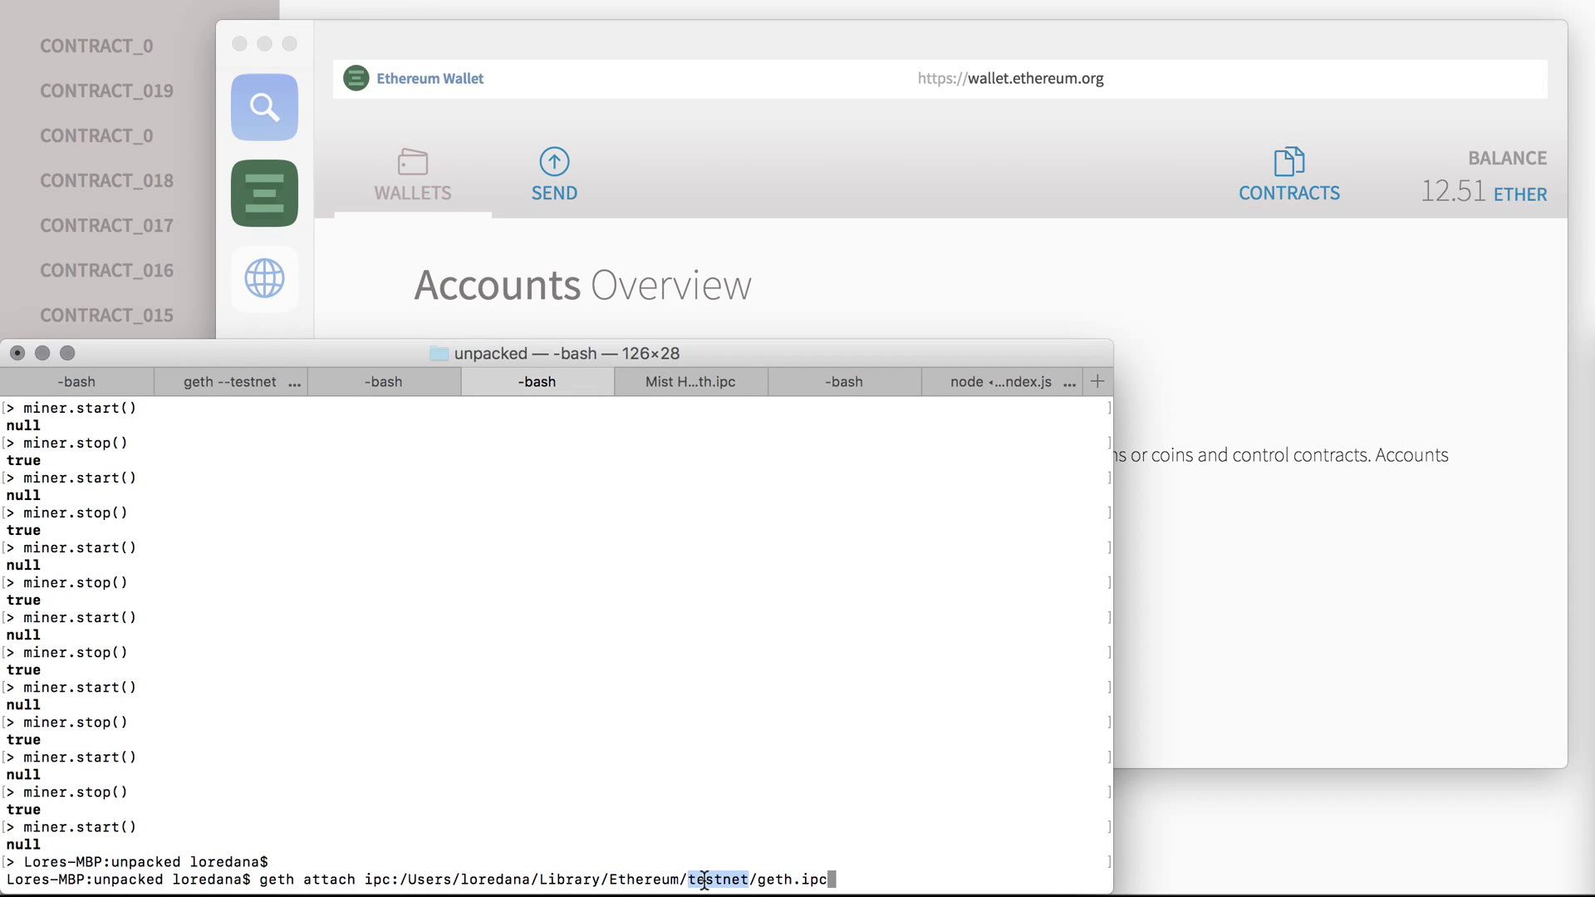
pyautogui.click(890, 882)
pyautogui.press('Return')
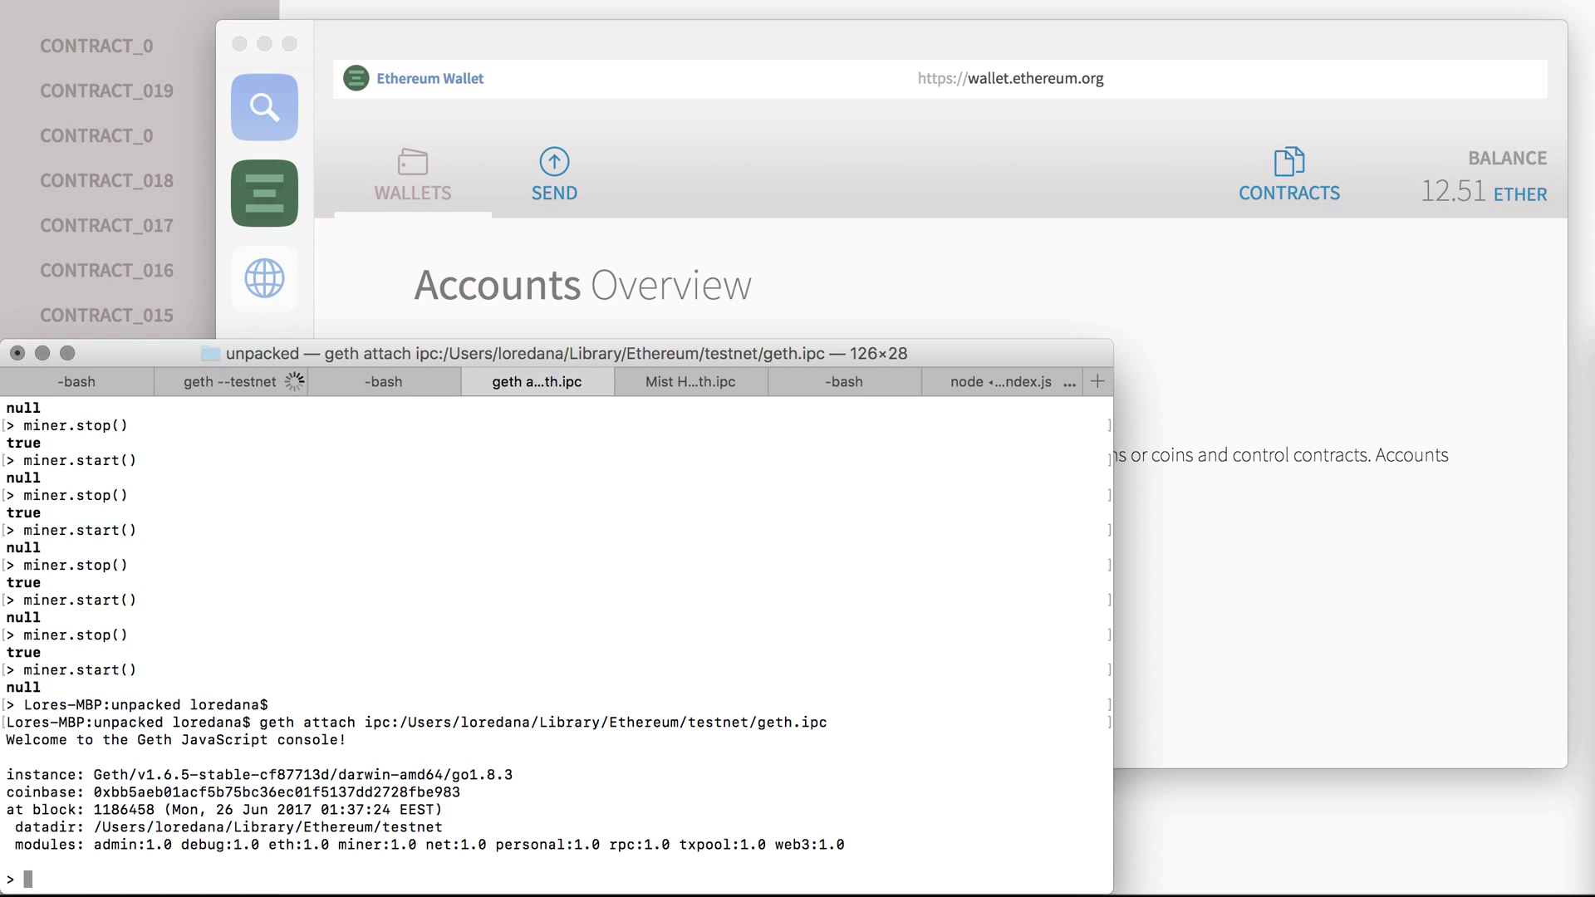
pyautogui.press('super+Tab')
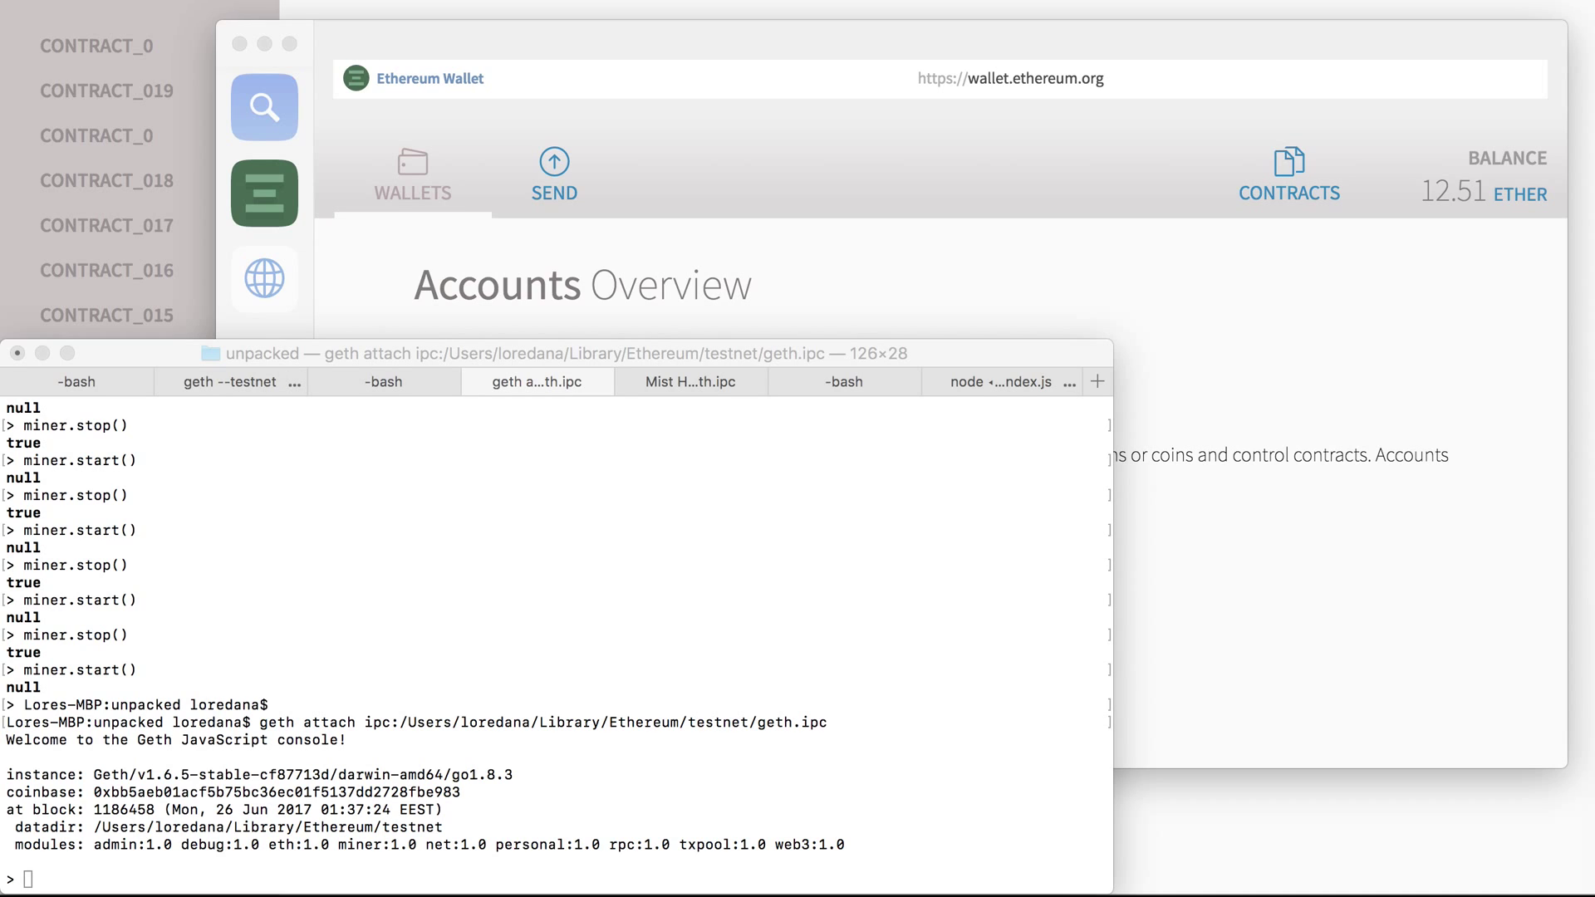
# Step: Open Remix from Mist's Develop menu and fit its window on screen
pyautogui.click(1183, 443)
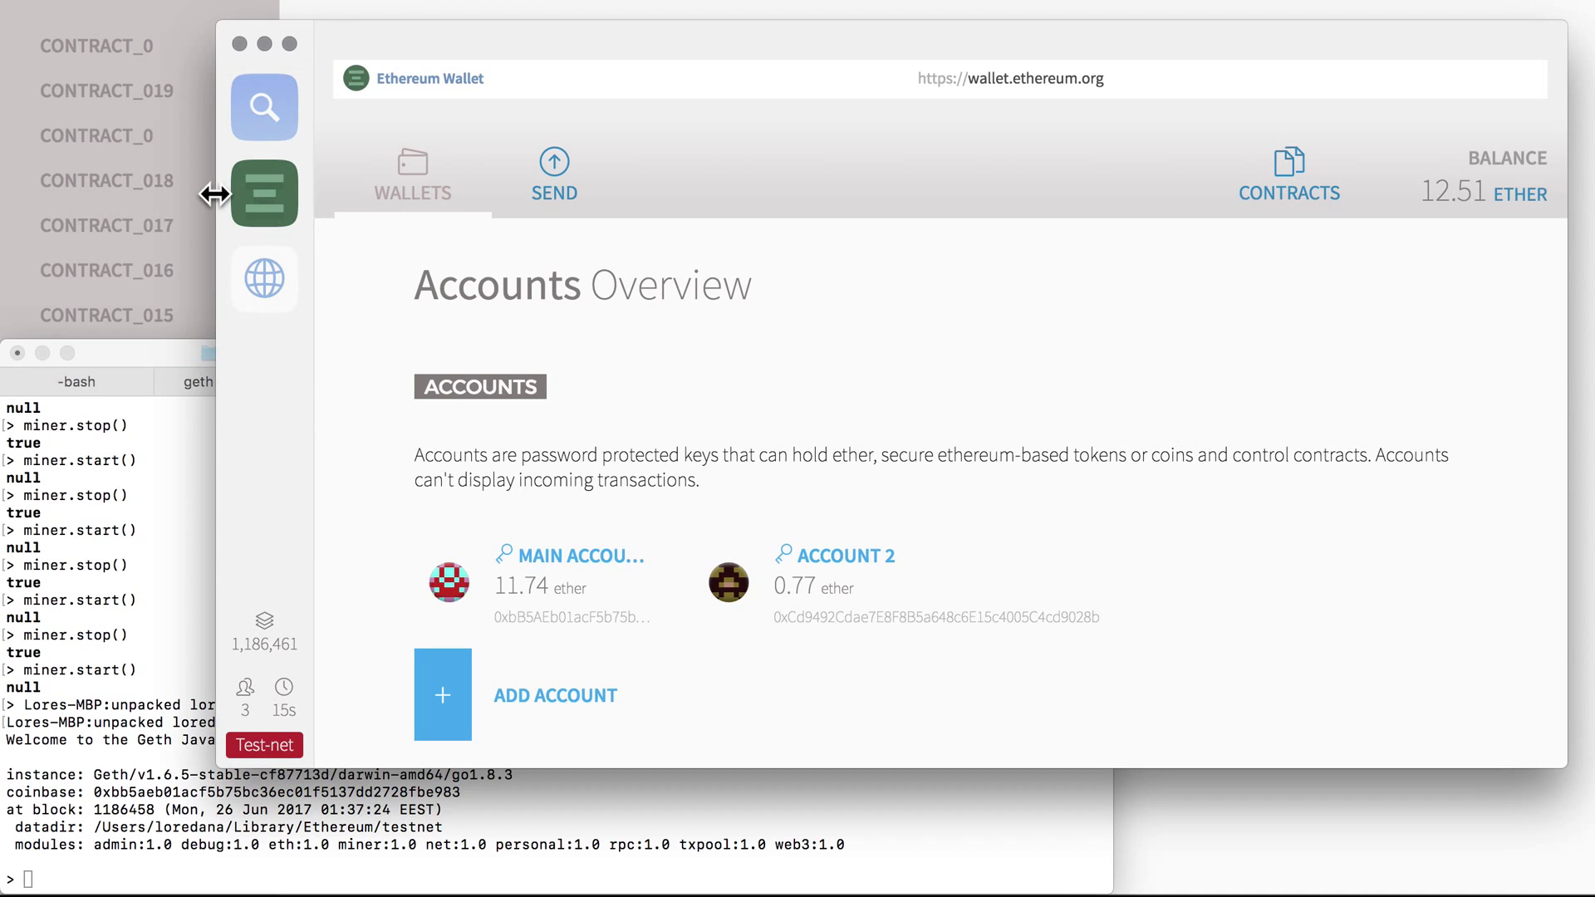
pyautogui.click(387, 75)
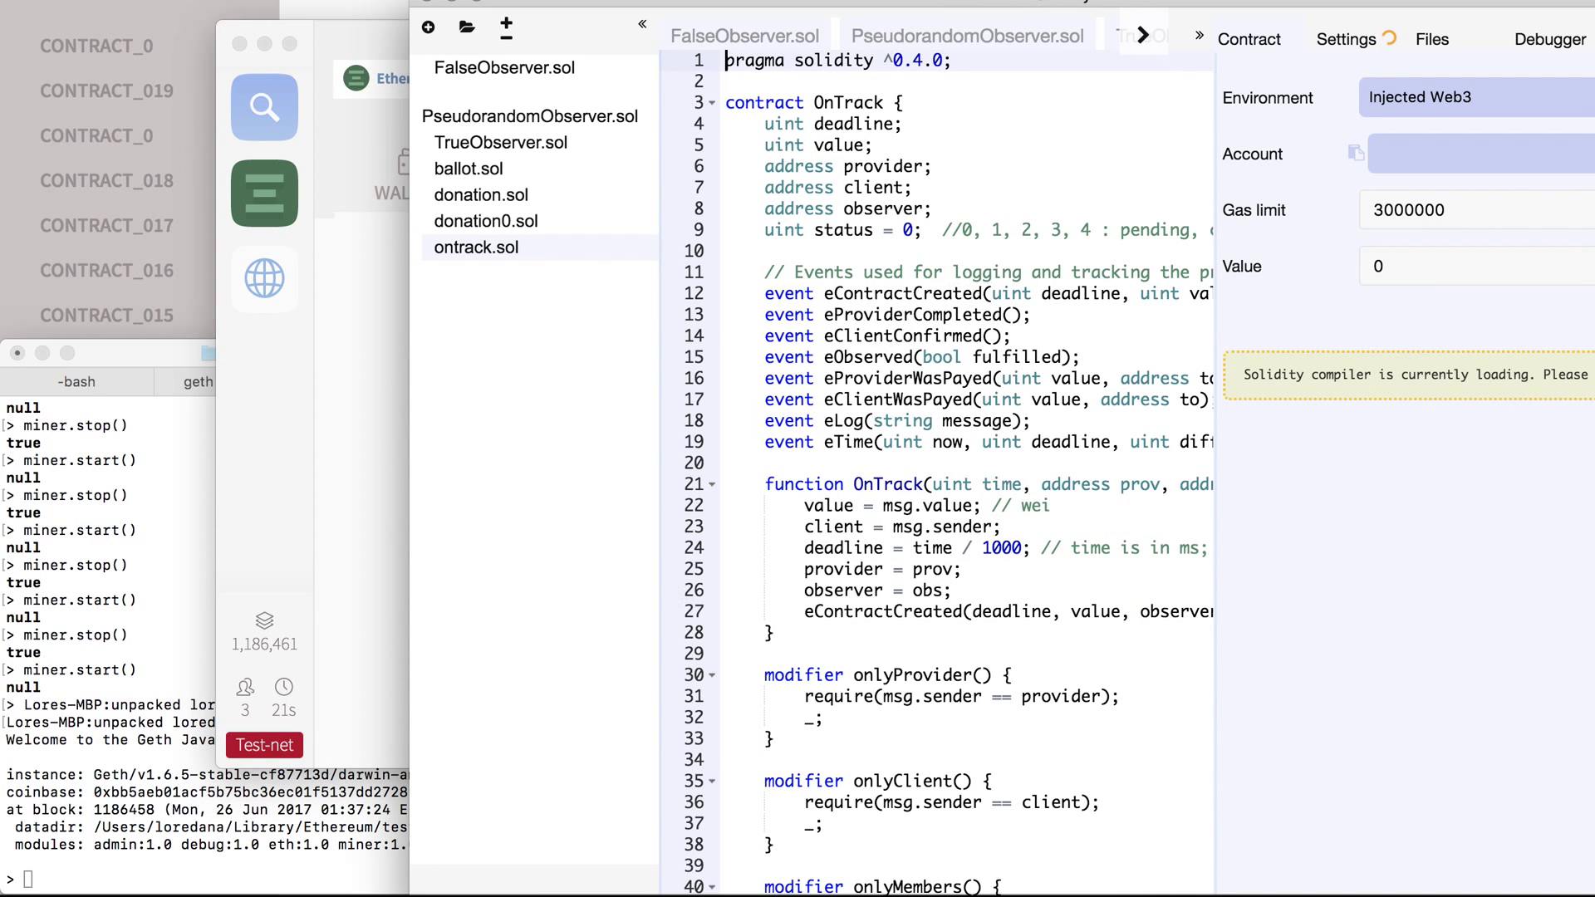
pyautogui.click(1346, 41)
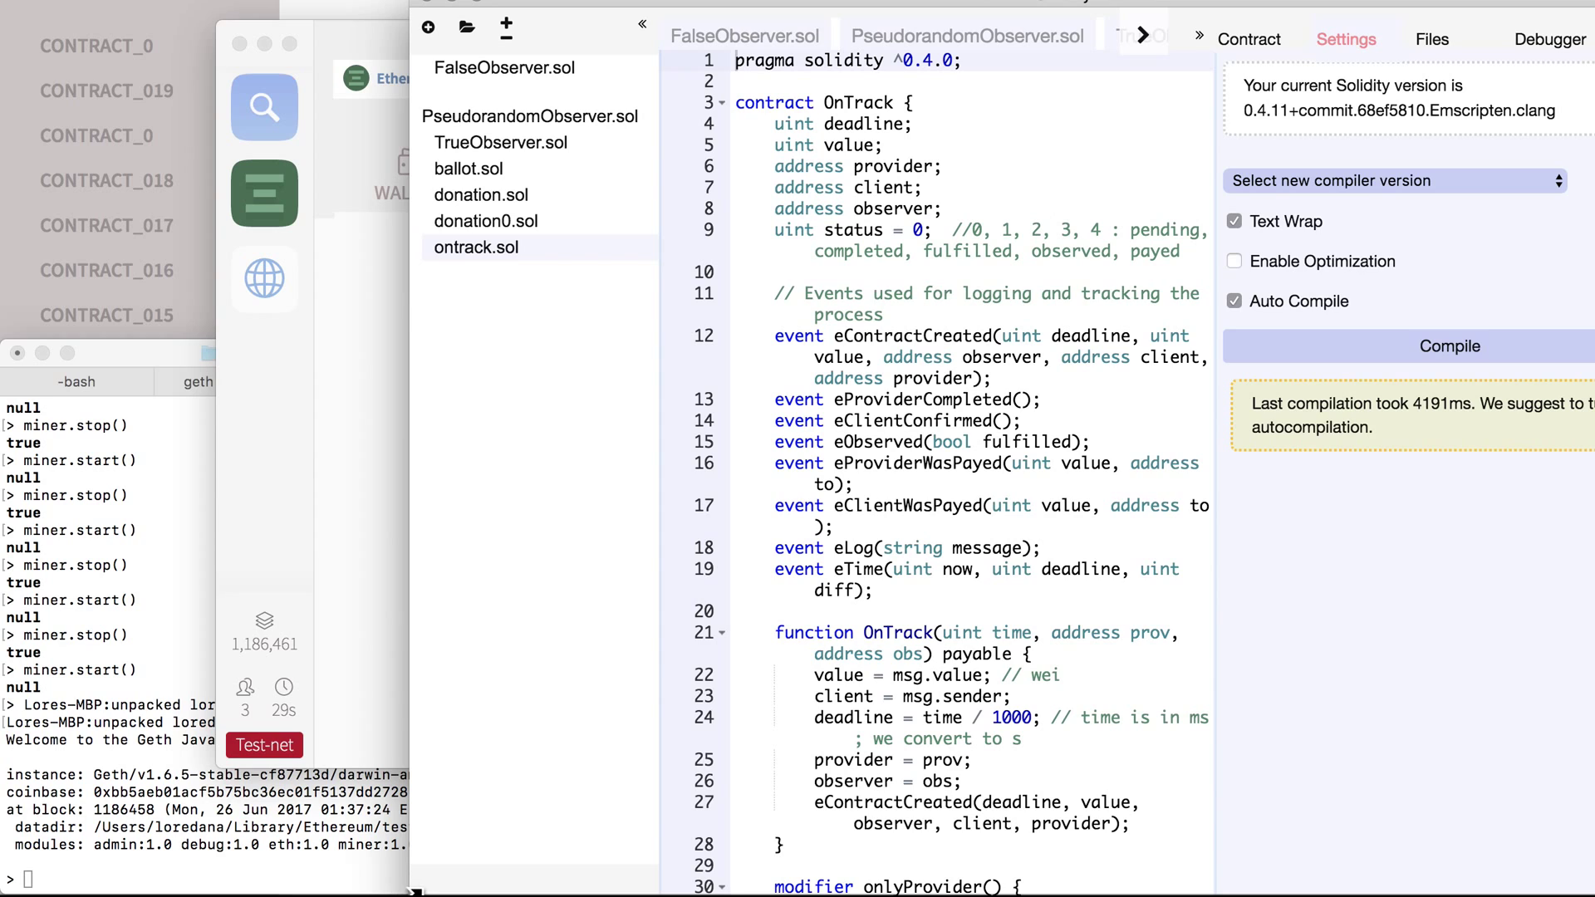
pyautogui.moveTo(416, 888); pyautogui.dragTo(262, 860)
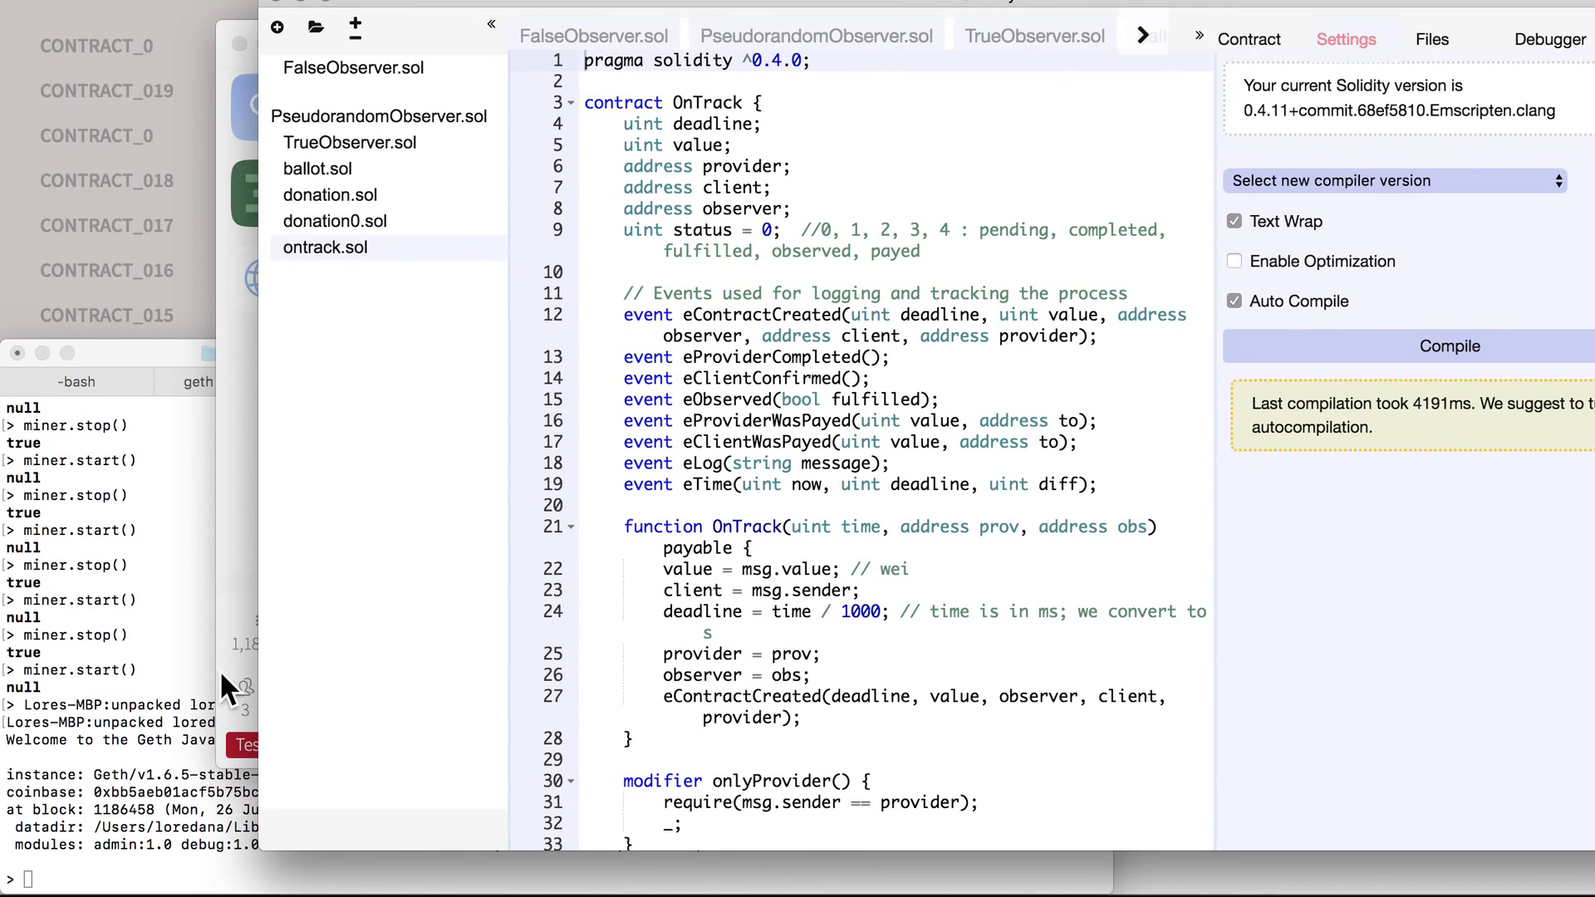
pyautogui.moveTo(262, 854); pyautogui.dragTo(418, 736)
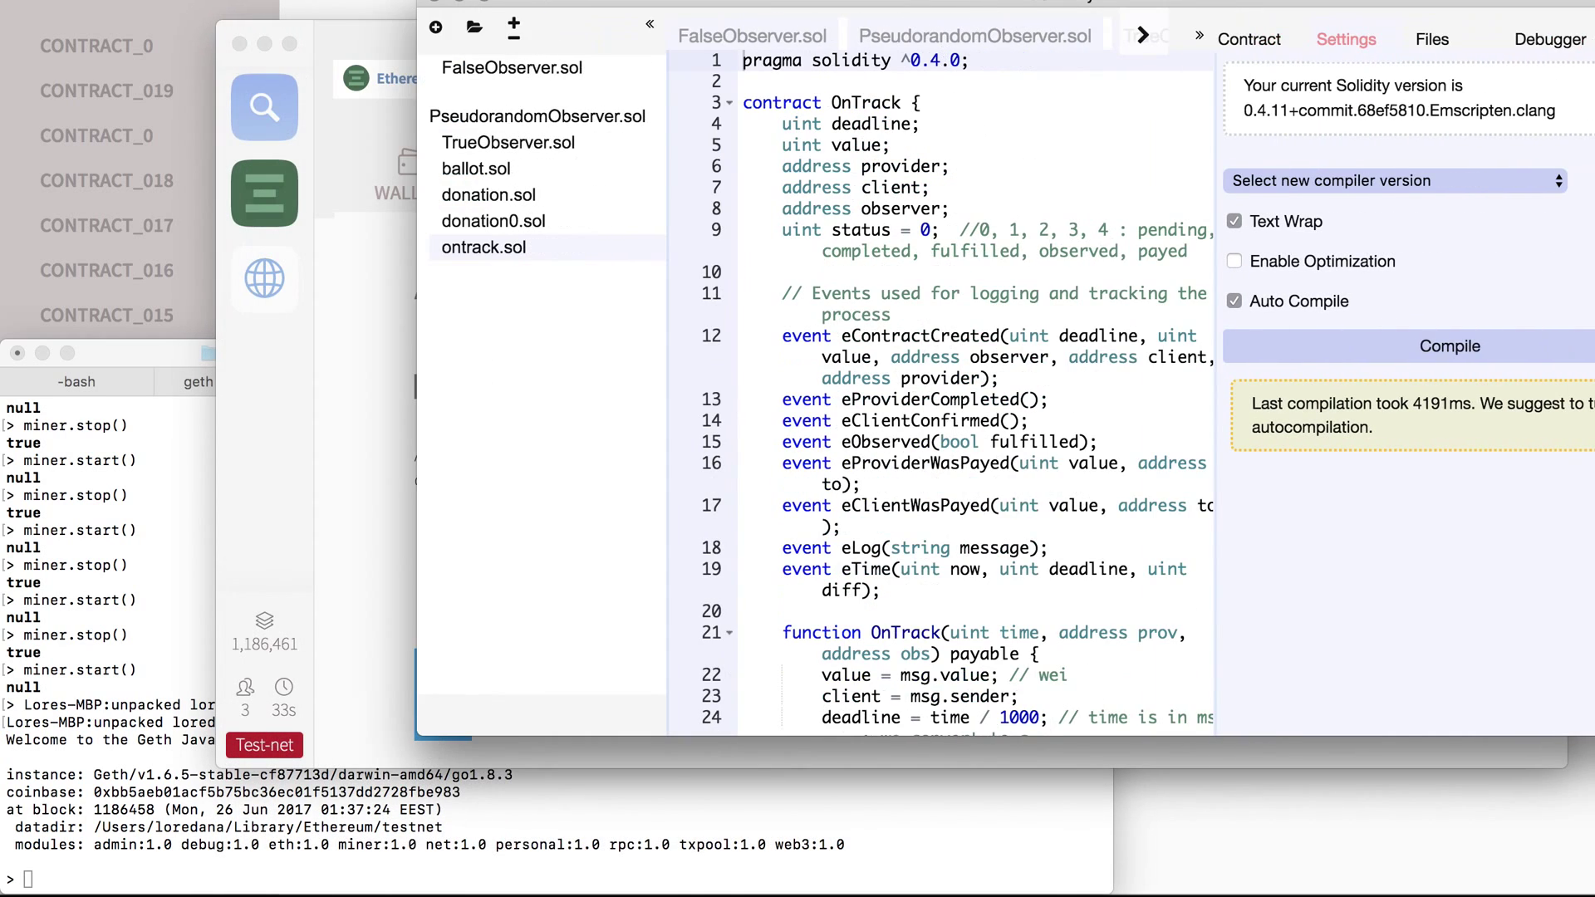
pyautogui.moveTo(1166, 11); pyautogui.dragTo(993, 84)
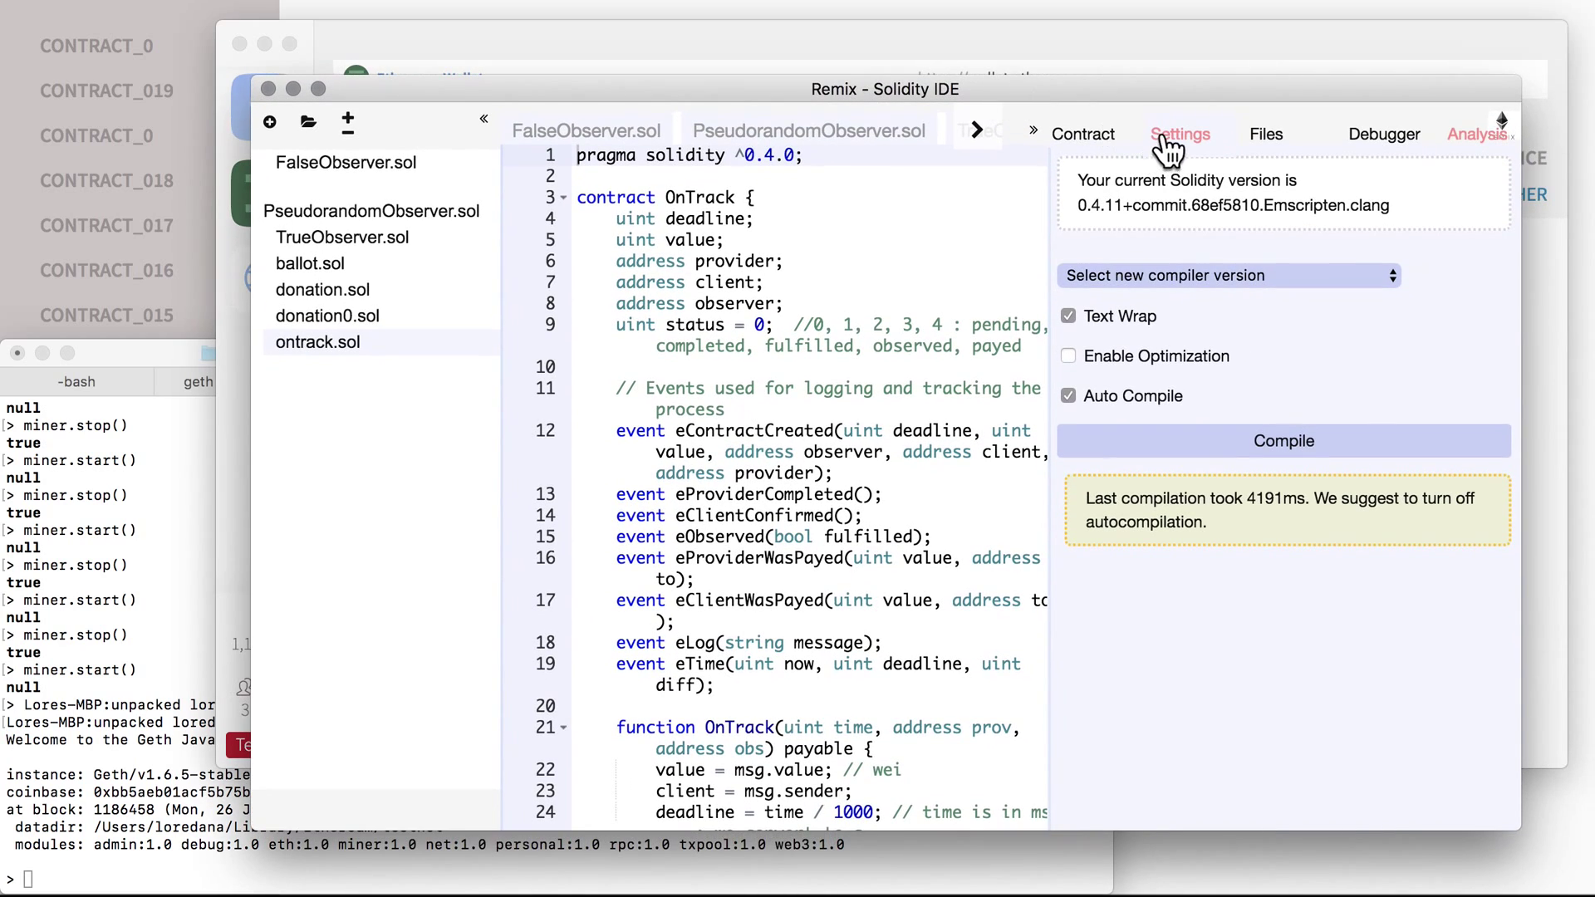
# Step: Review the Contract tab's Injected Web3 environment, 11.74-ether account, and constructor arguments
pyautogui.click(1083, 133)
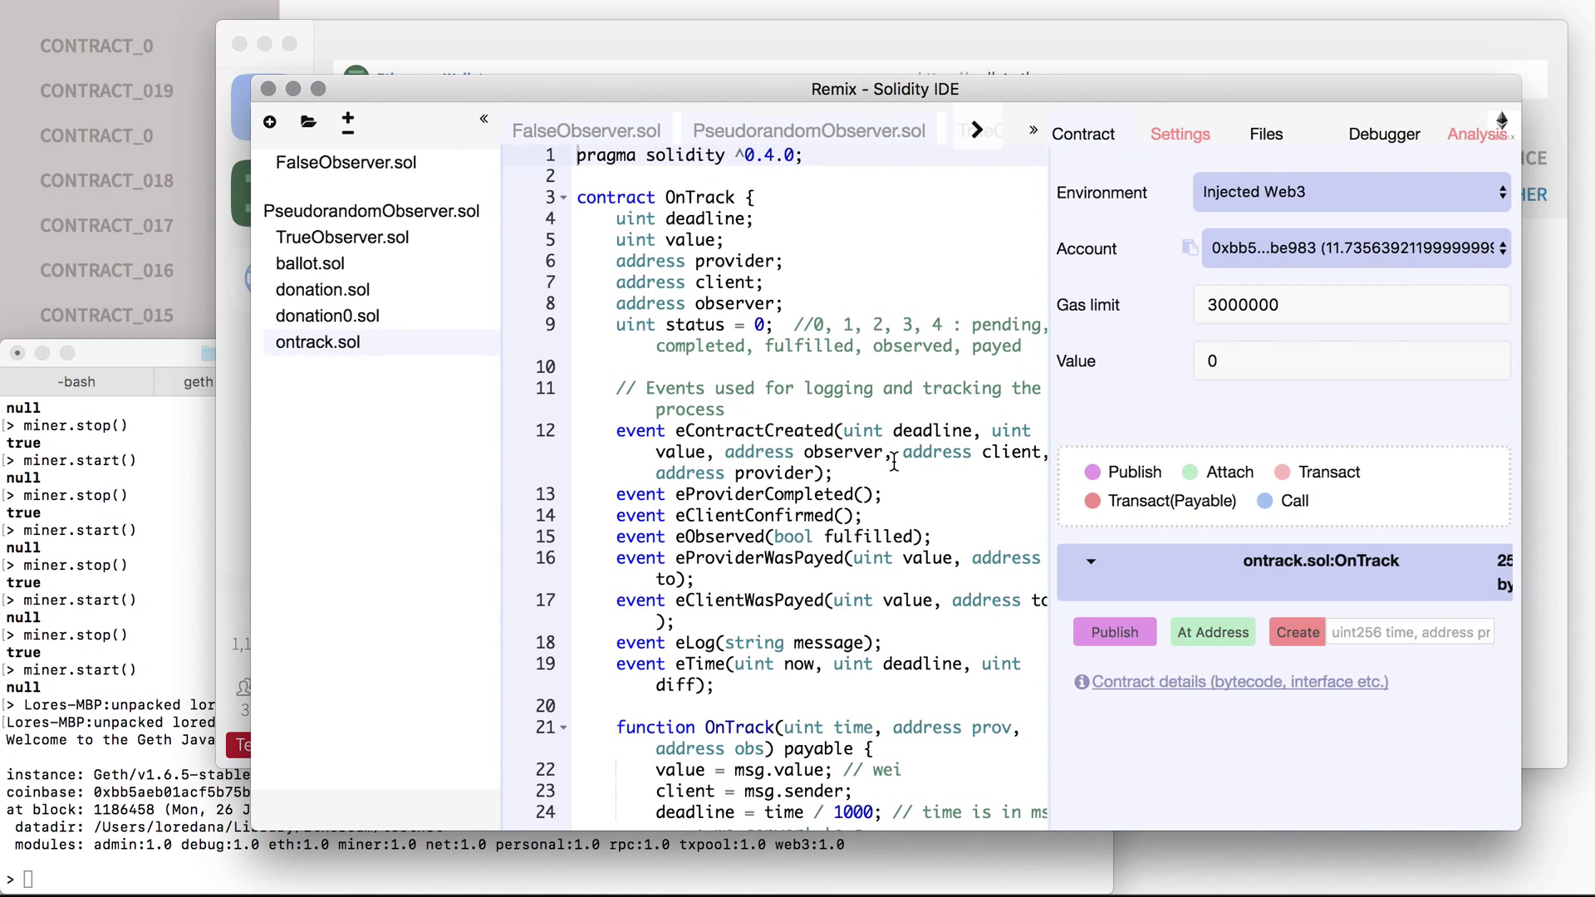
pyautogui.click(1381, 633)
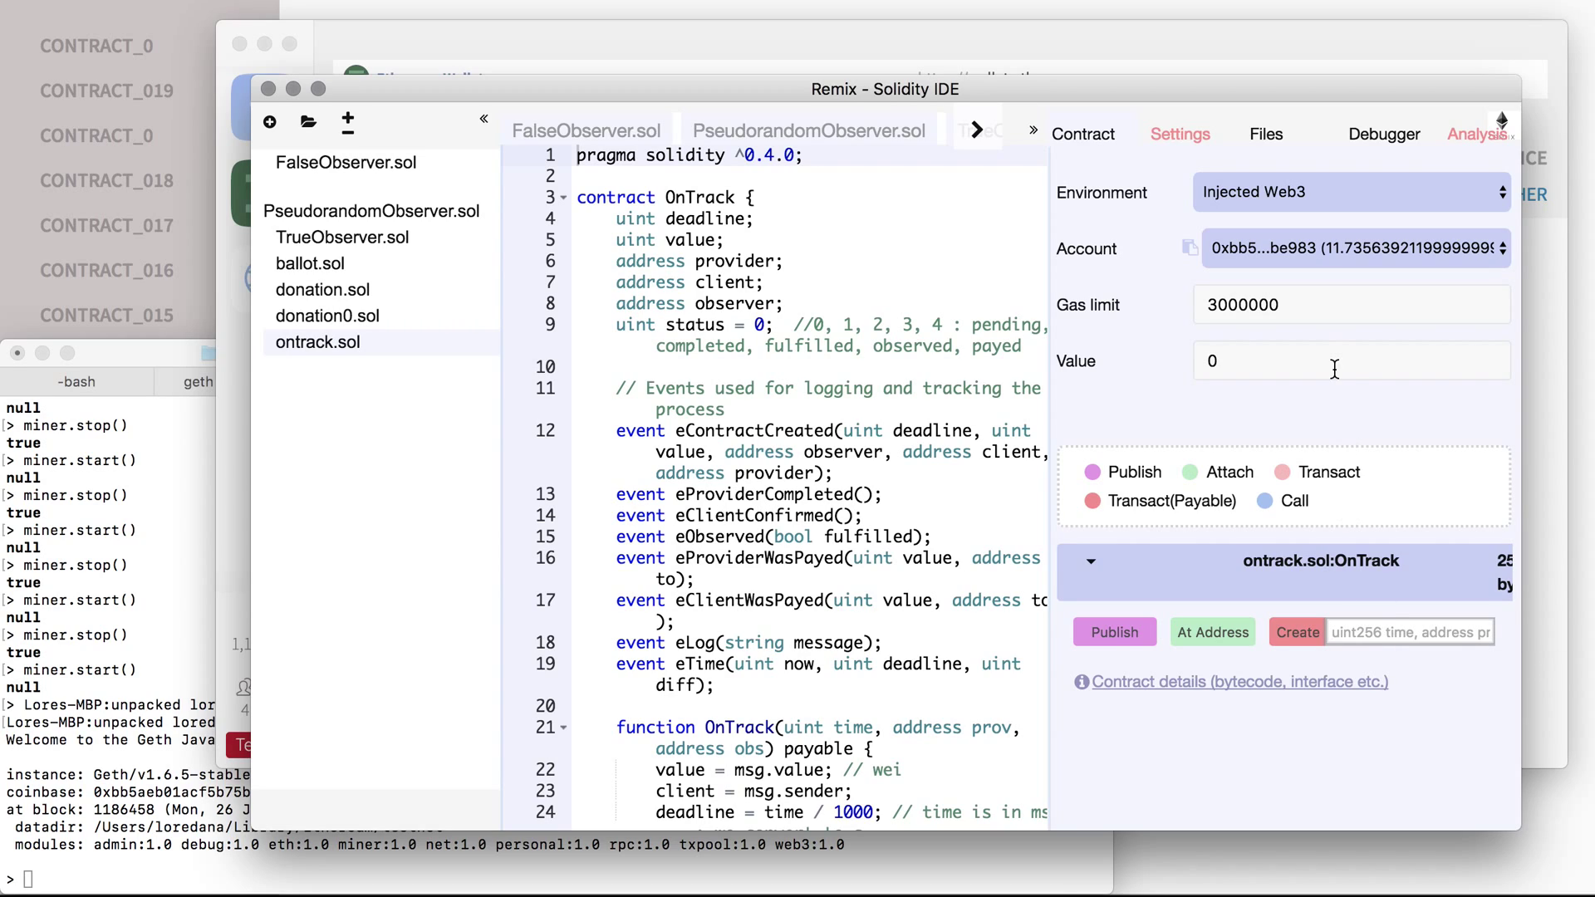
pyautogui.click(1345, 520)
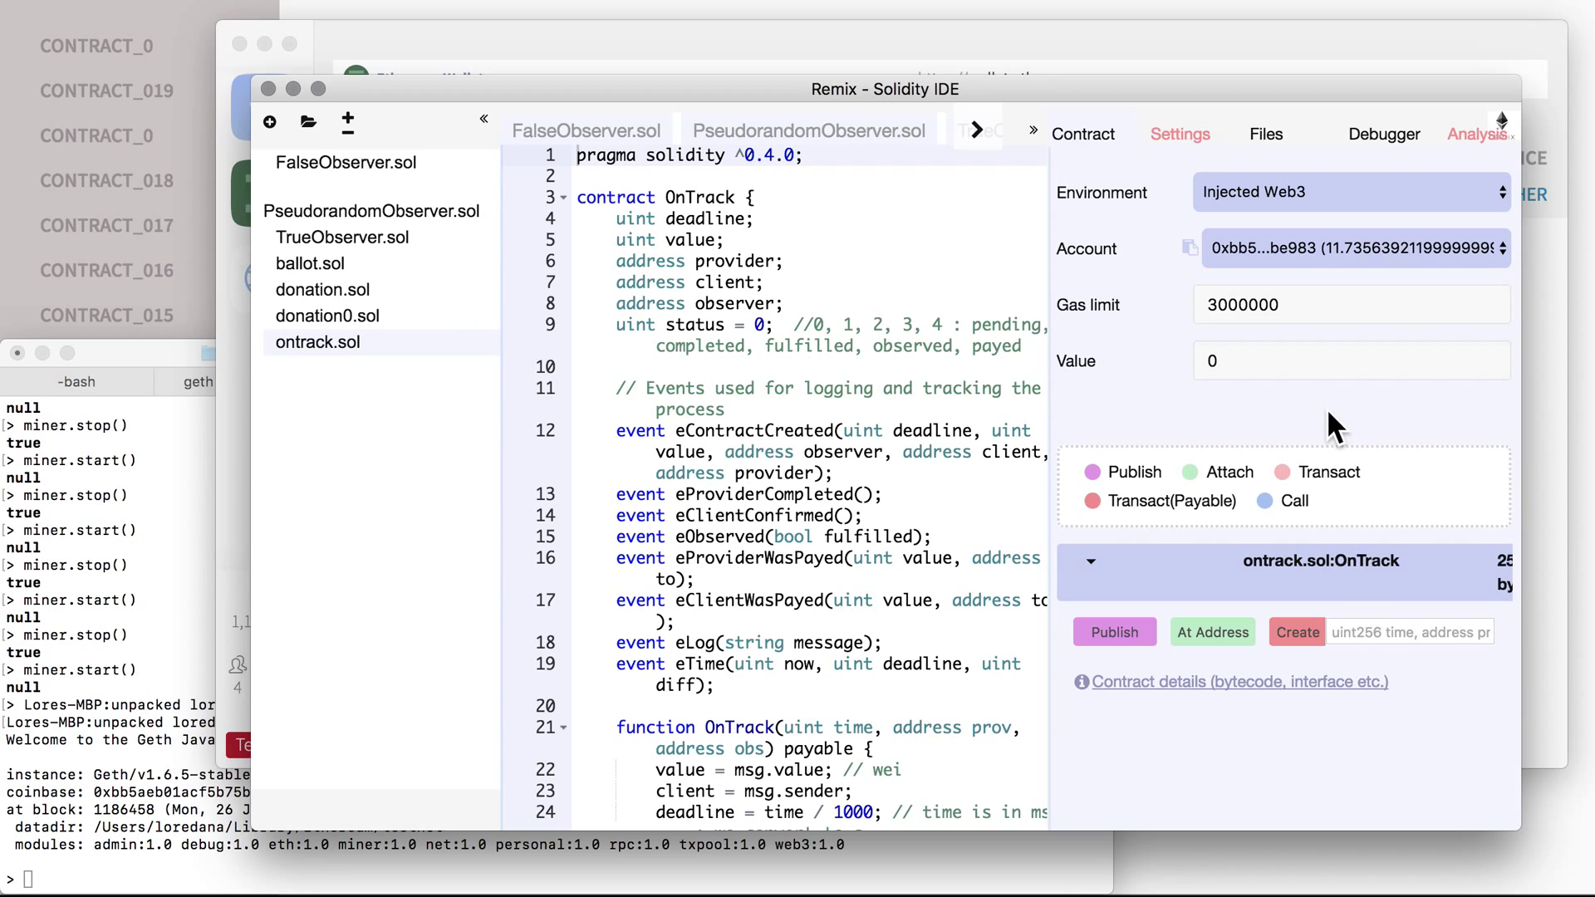